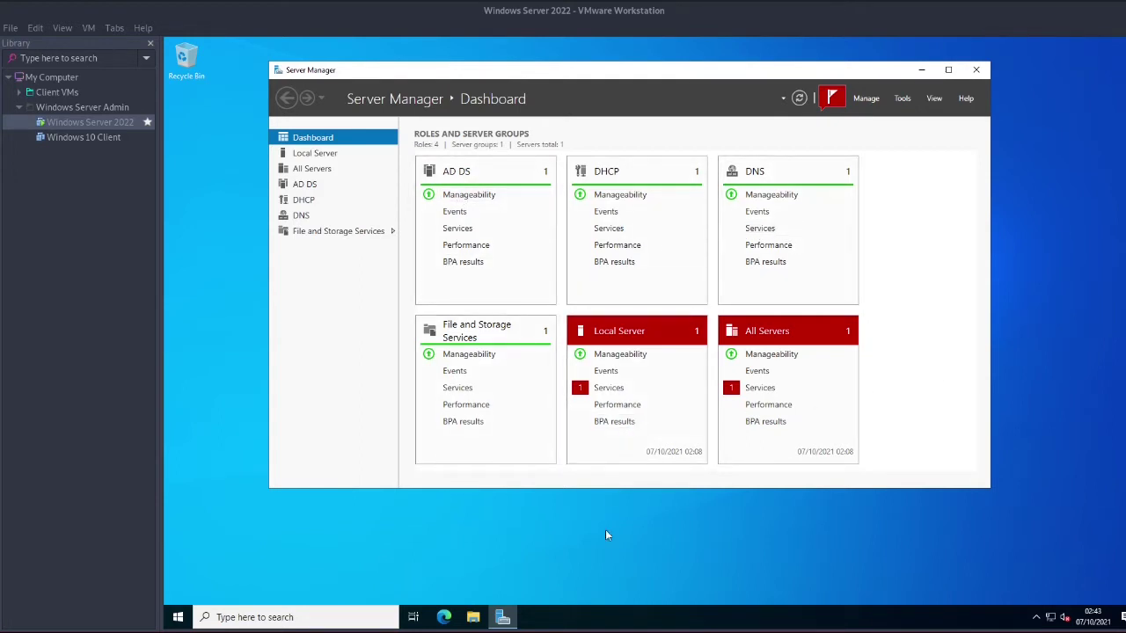
- Run ipconfig in an administrator Command Prompt opened from the Run box
key("super+r")
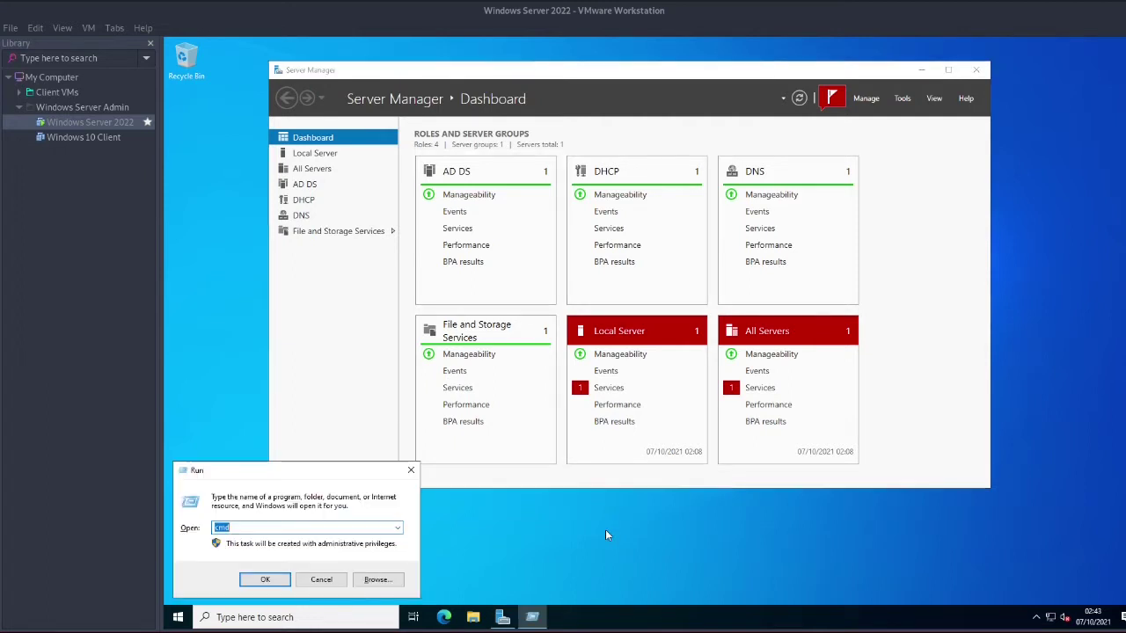
key("Return")
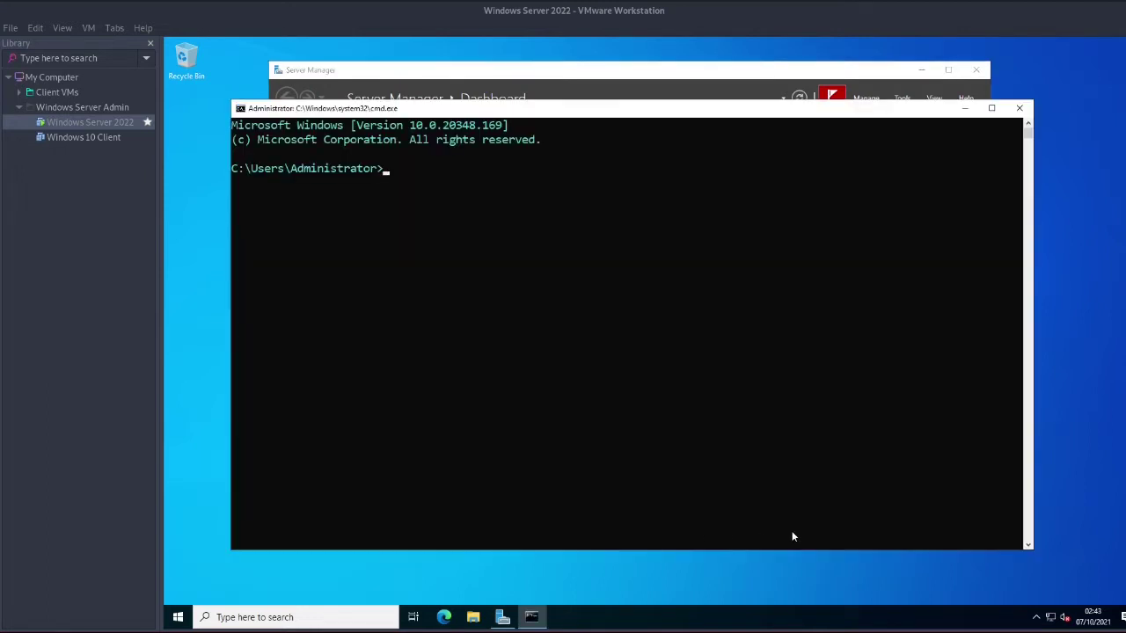
type("ipconfig")
key("Return")
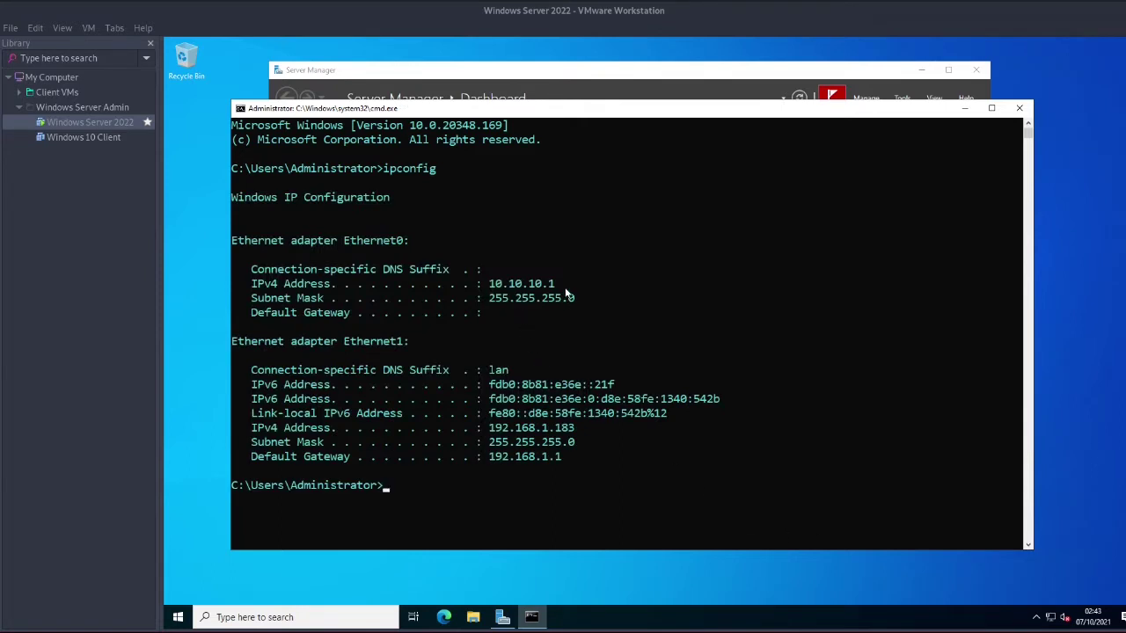
- Highlight Ethernet0 (10.10.10.1) and Ethernet1 (192.168.1.183) details, then minimize the console
left_click_drag(566, 287, 235, 287)
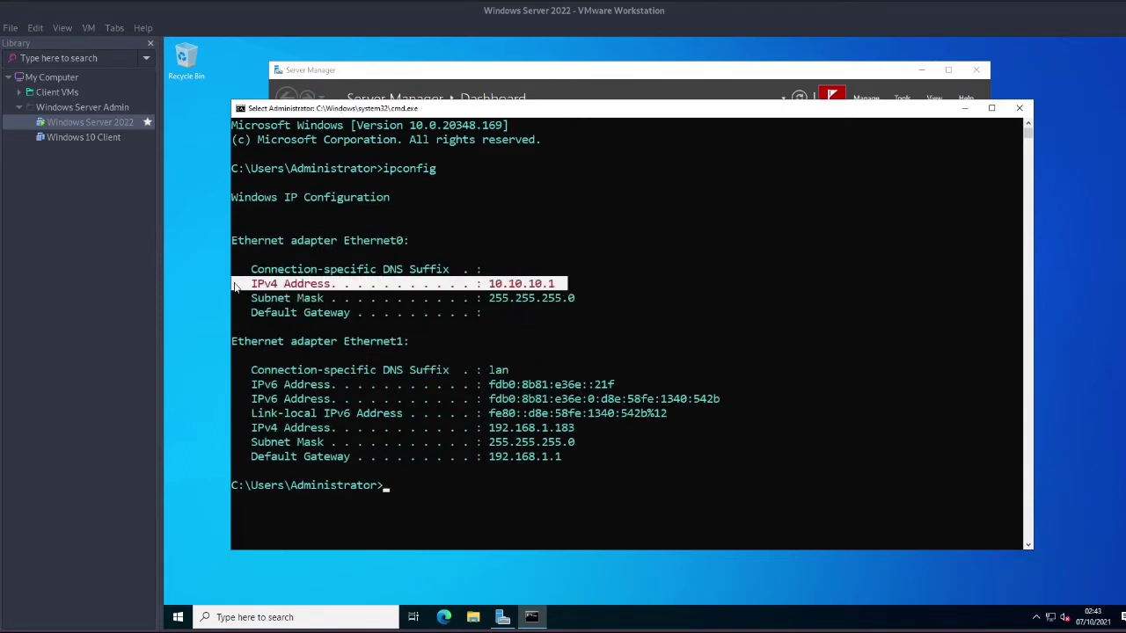
left_click(520, 314)
left_click_drag(233, 241, 613, 316)
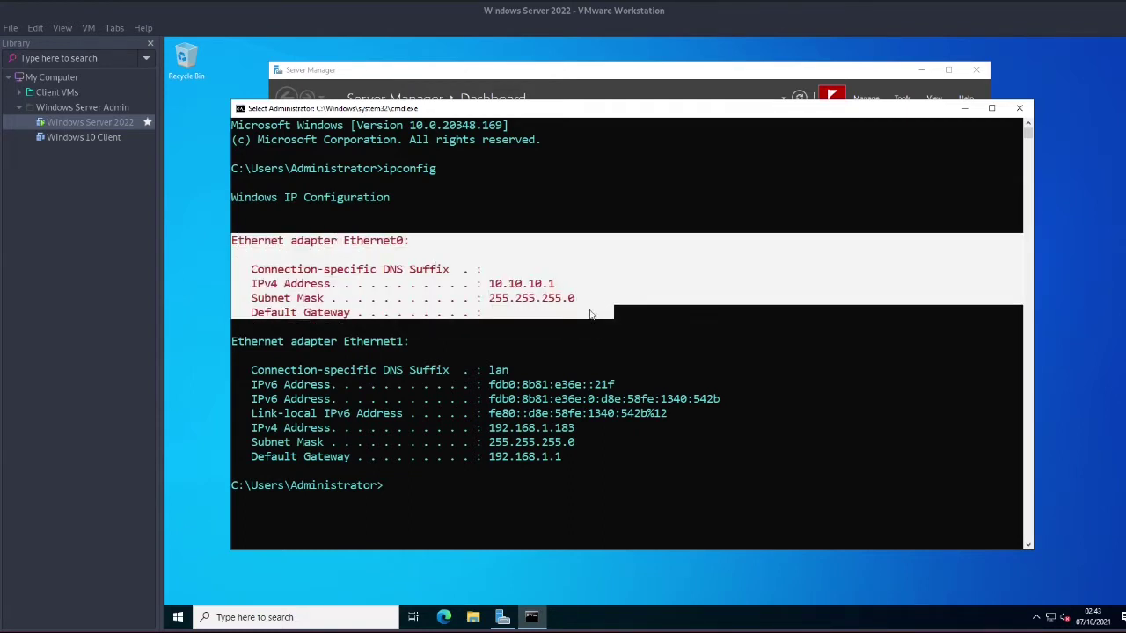
left_click_drag(572, 458, 232, 340)
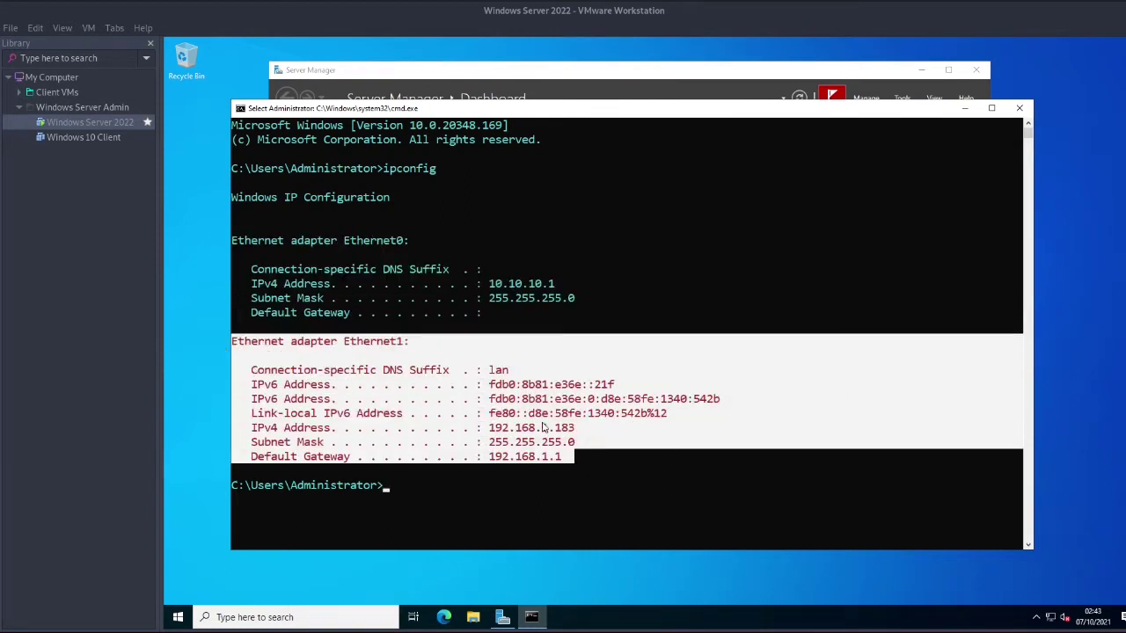
left_click(651, 499)
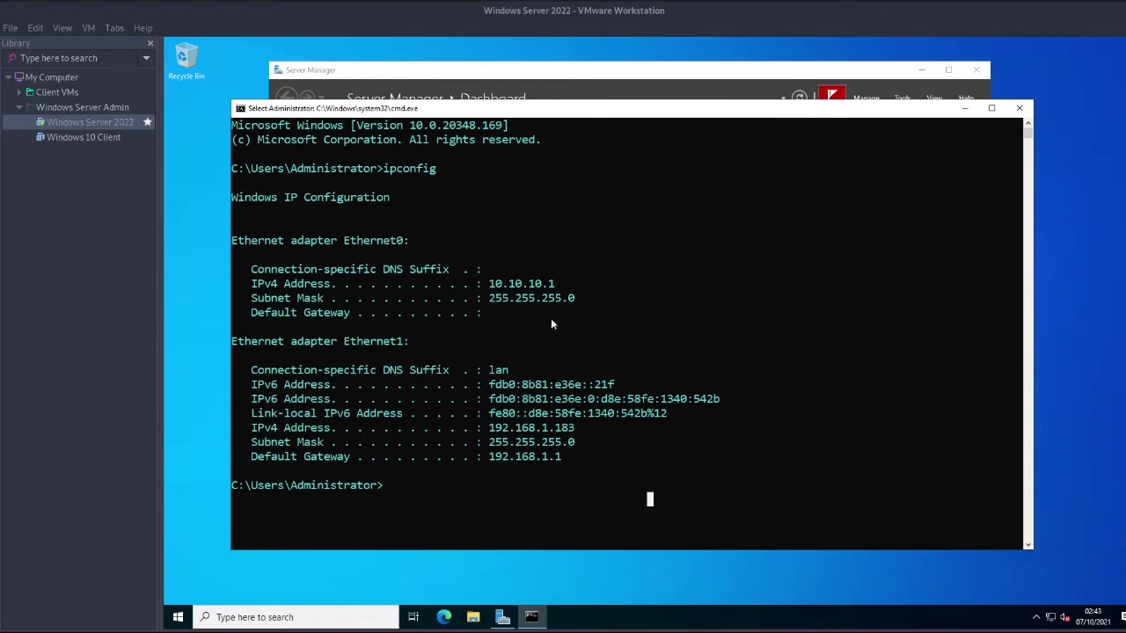
left_click_drag(583, 287, 377, 289)
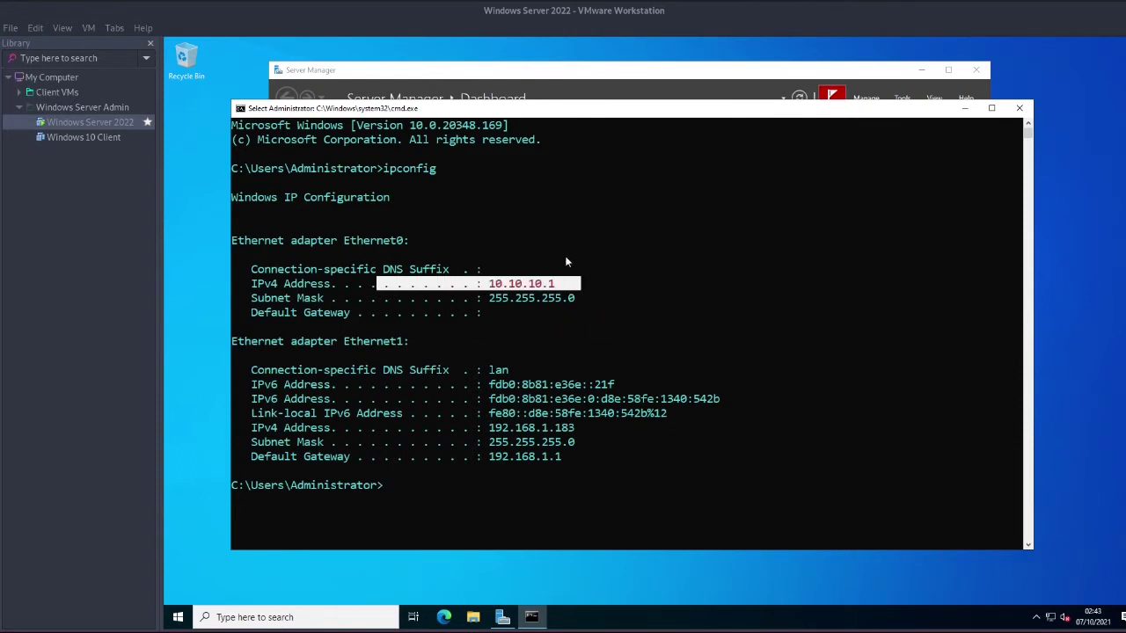
left_click(965, 107)
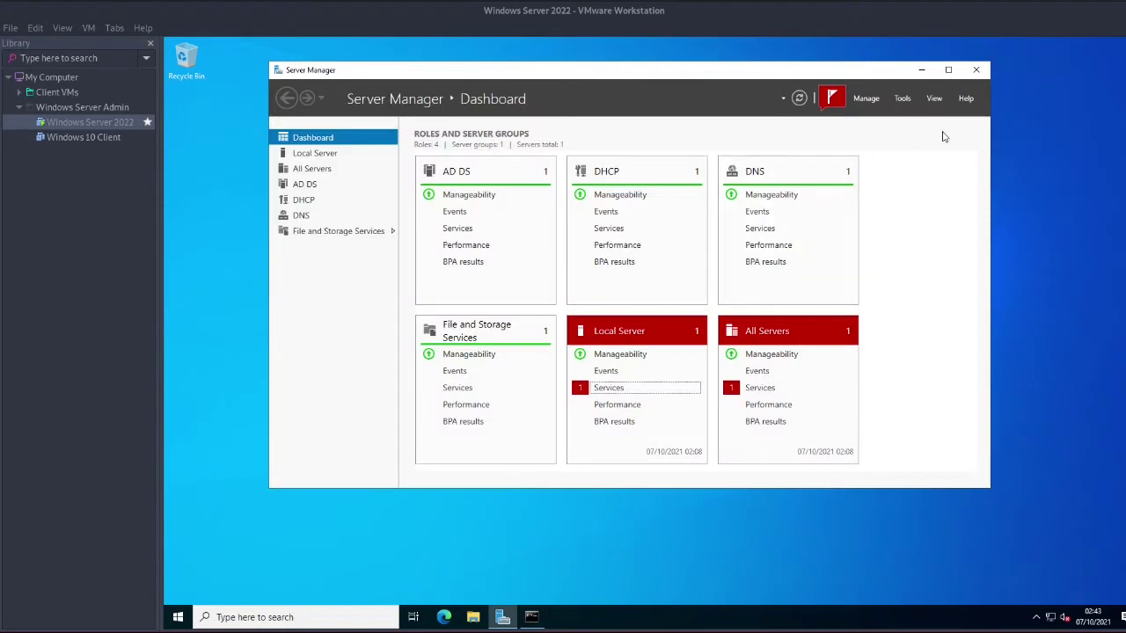
- Start Add Roles and Features with role-based installation targeting this server
left_click(864, 99)
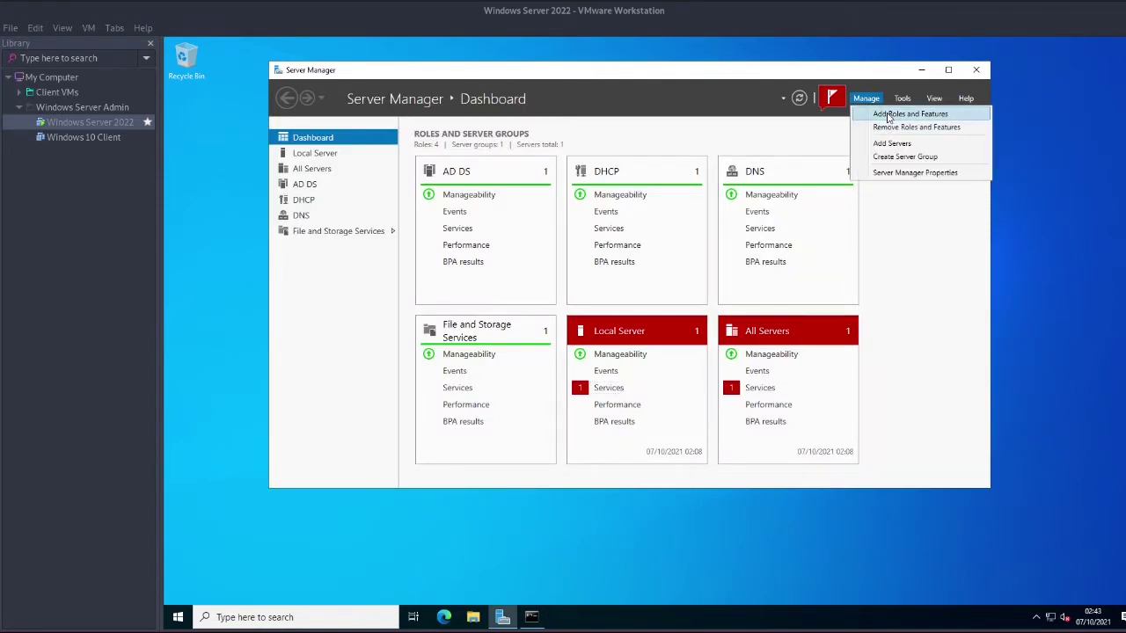
left_click(889, 114)
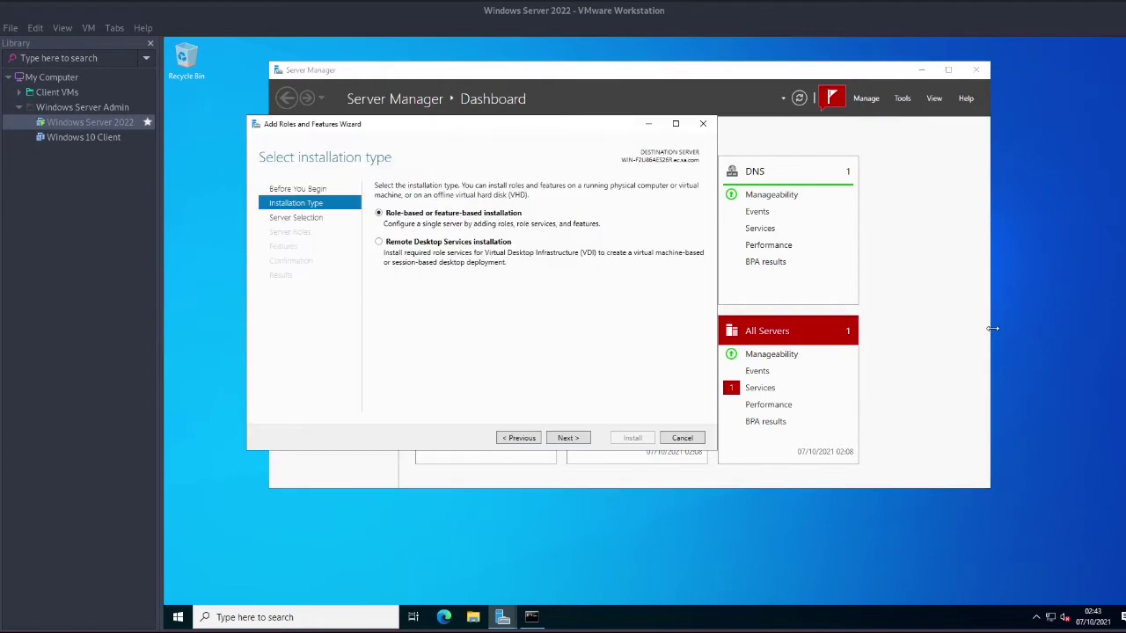
left_click(566, 439)
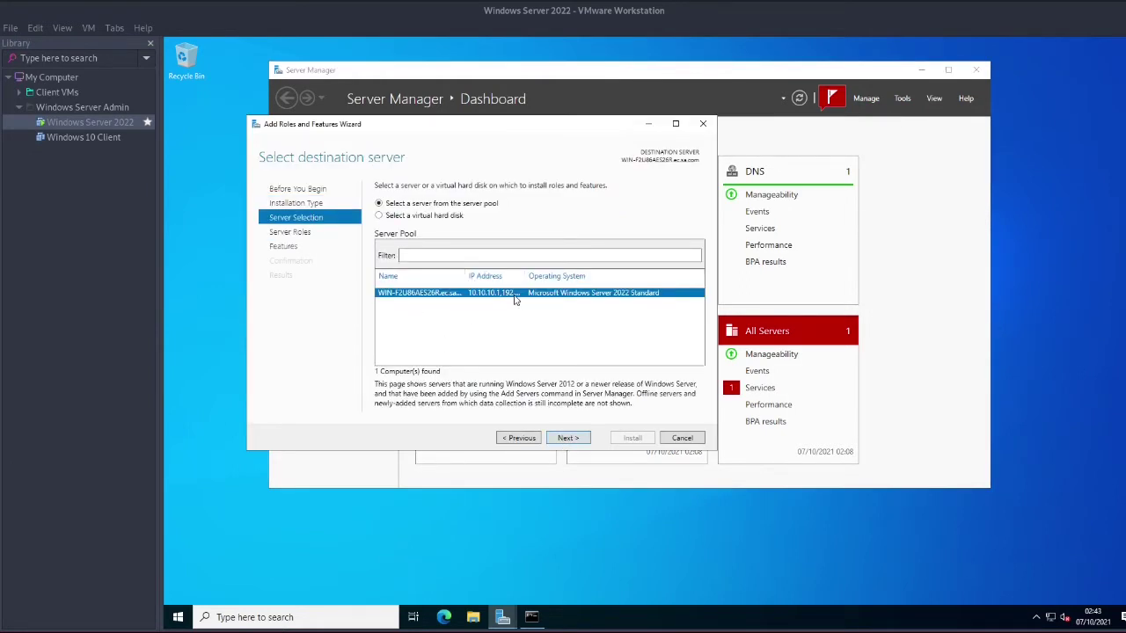
left_click(557, 439)
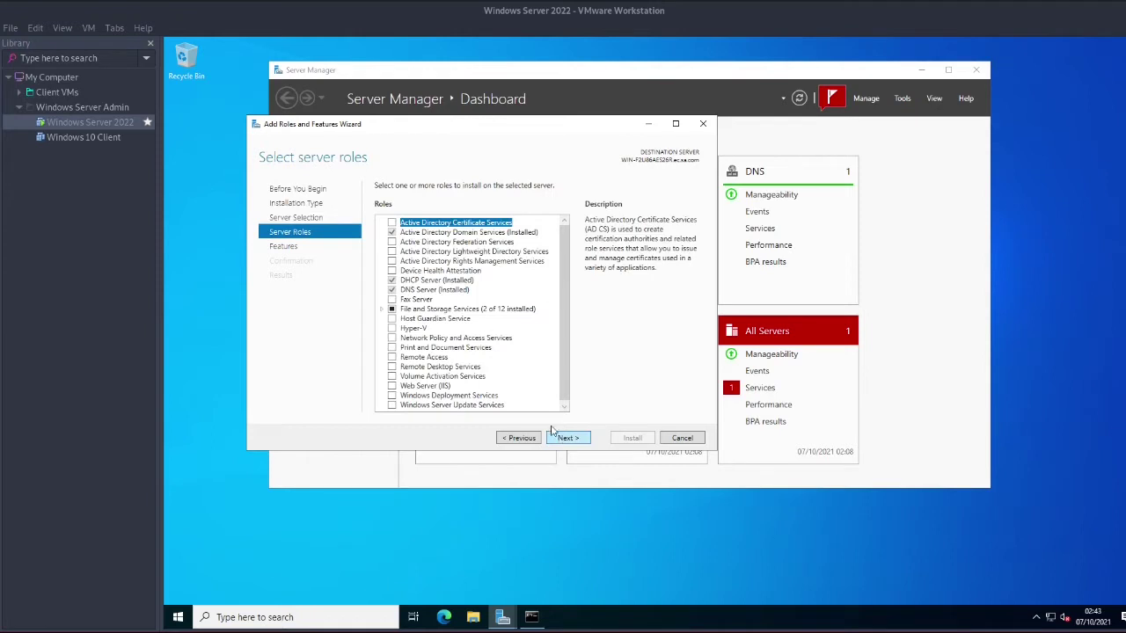
- Select the Windows Deployment Services role with its required features and advance to the WDS page
scroll(493, 334, "down", 1)
left_click(393, 394)
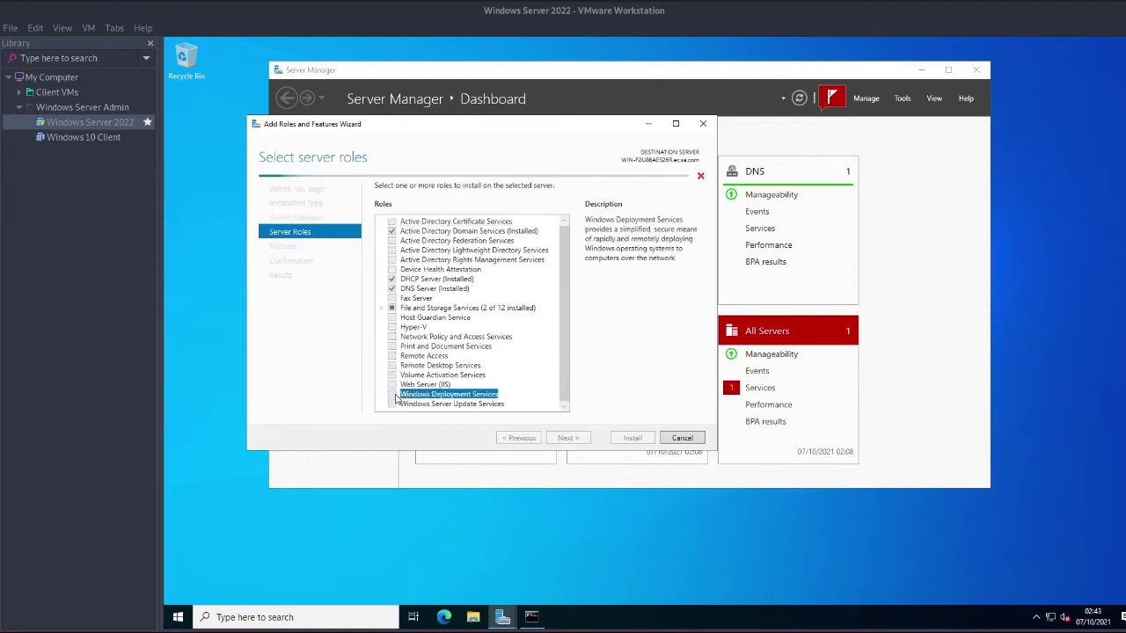
left_click(517, 392)
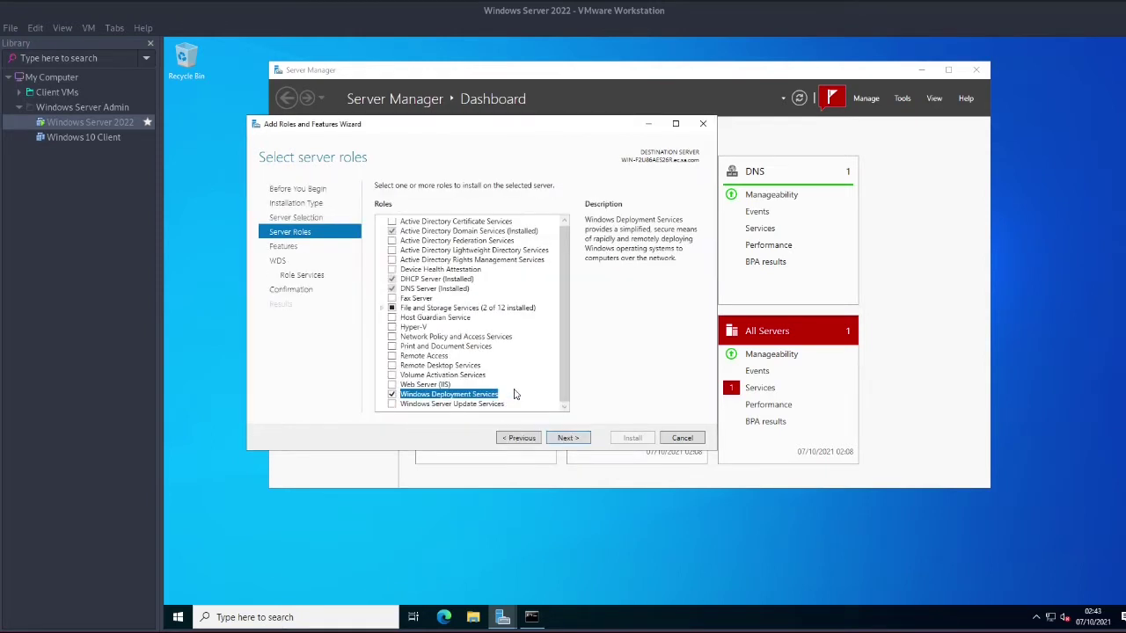
left_click(569, 438)
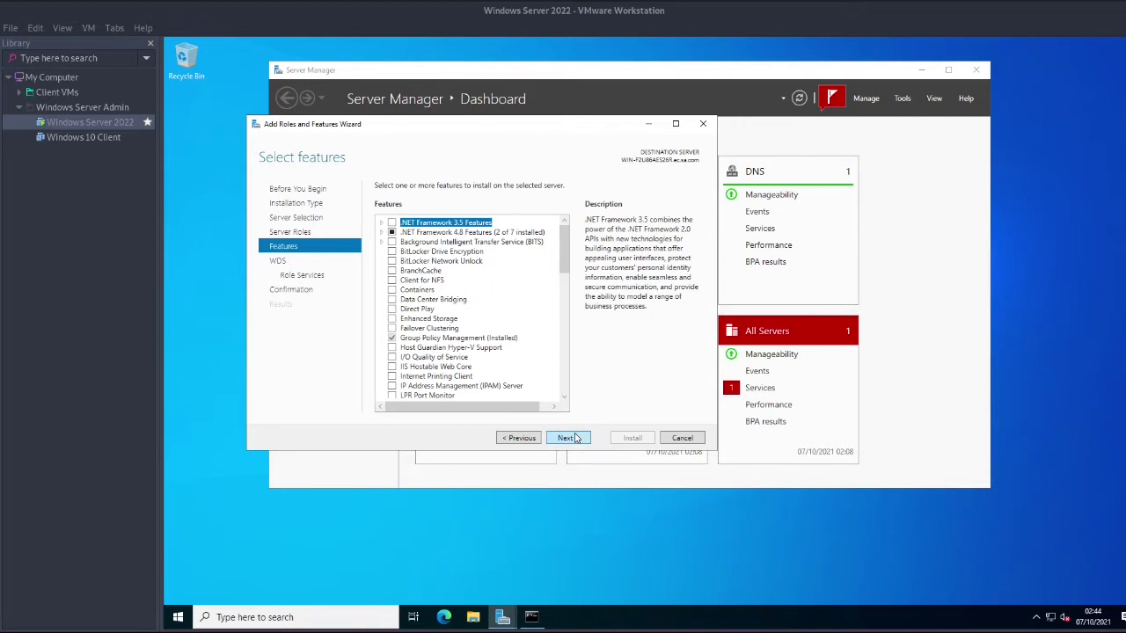
left_click(576, 438)
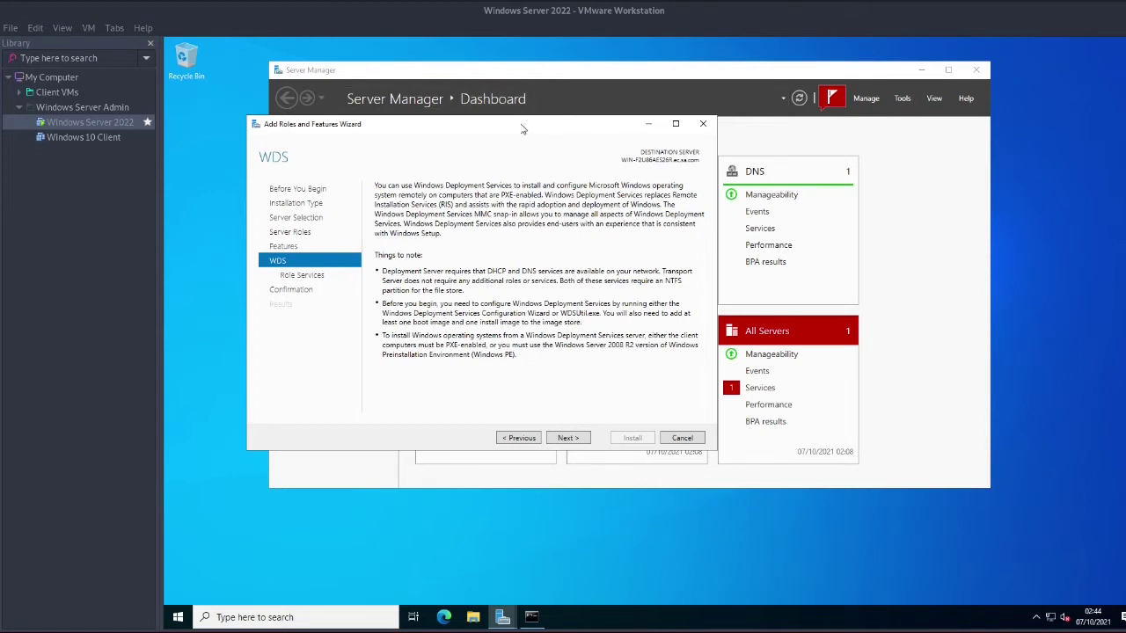
left_click_drag(590, 365, 590, 116)
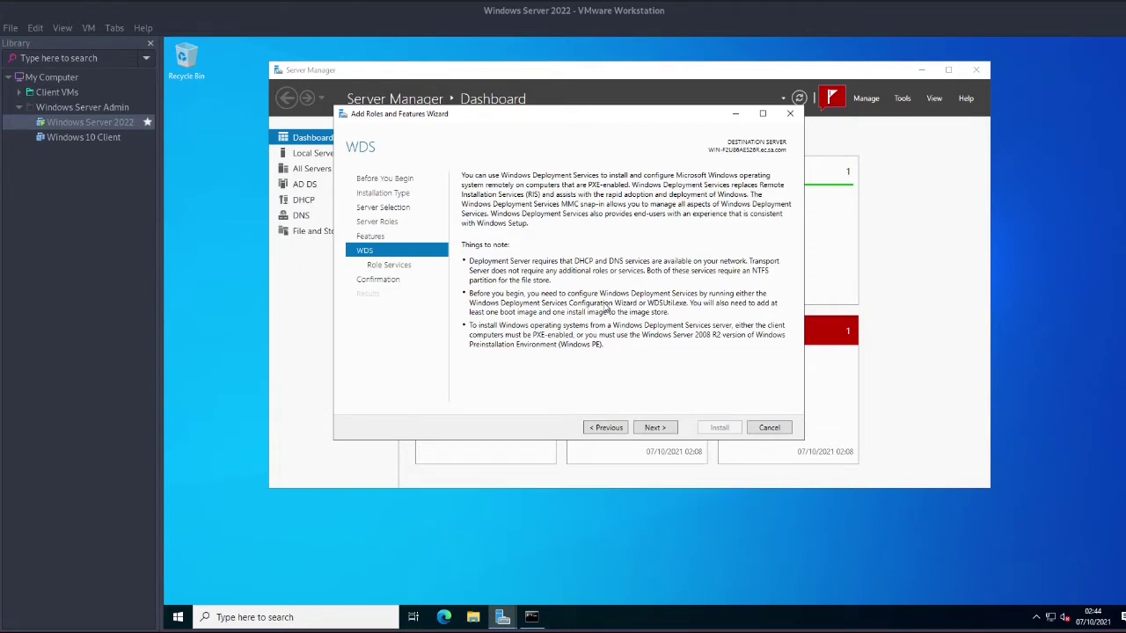
- Install WDS with Deployment Server and Transport Server, allowing automatic restart, then return to Dashboard
left_click(655, 429)
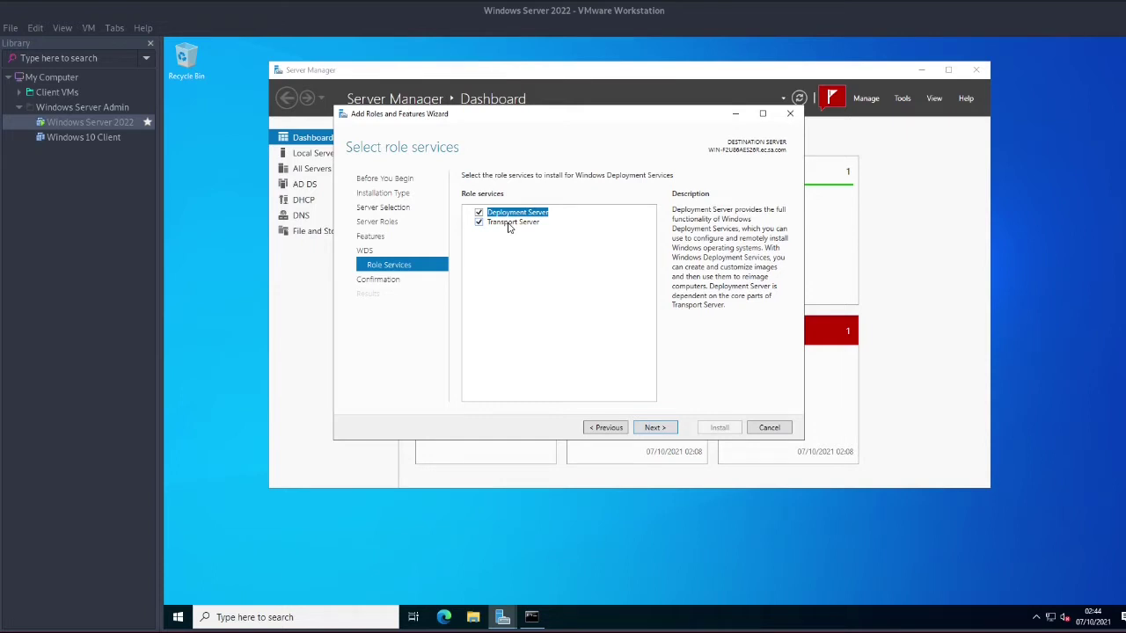
left_click(653, 427)
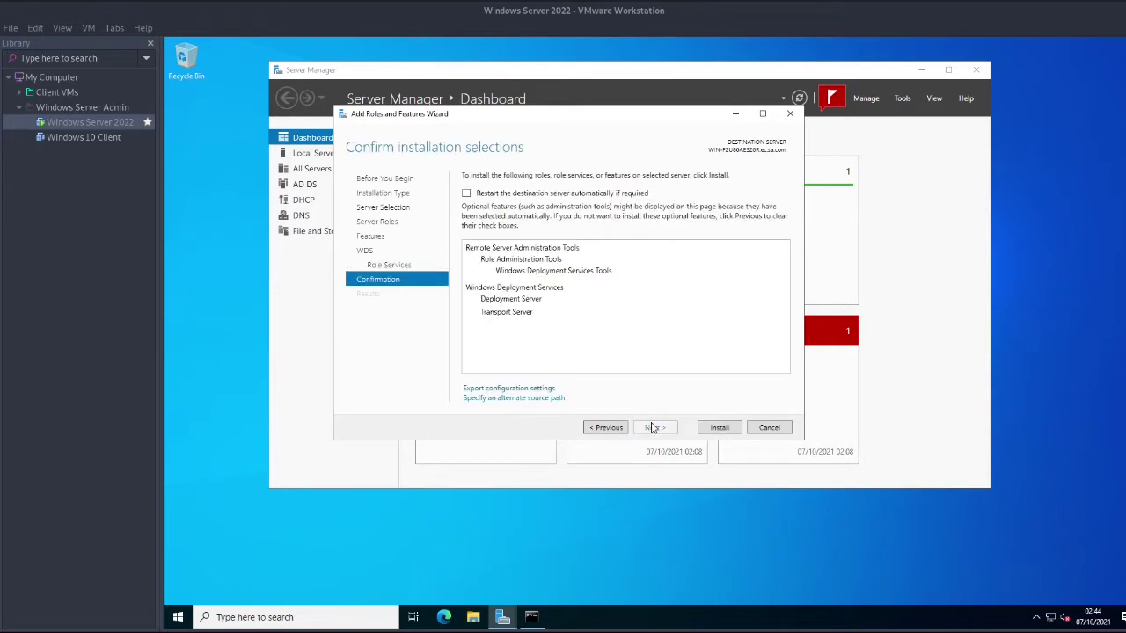
left_click(466, 195)
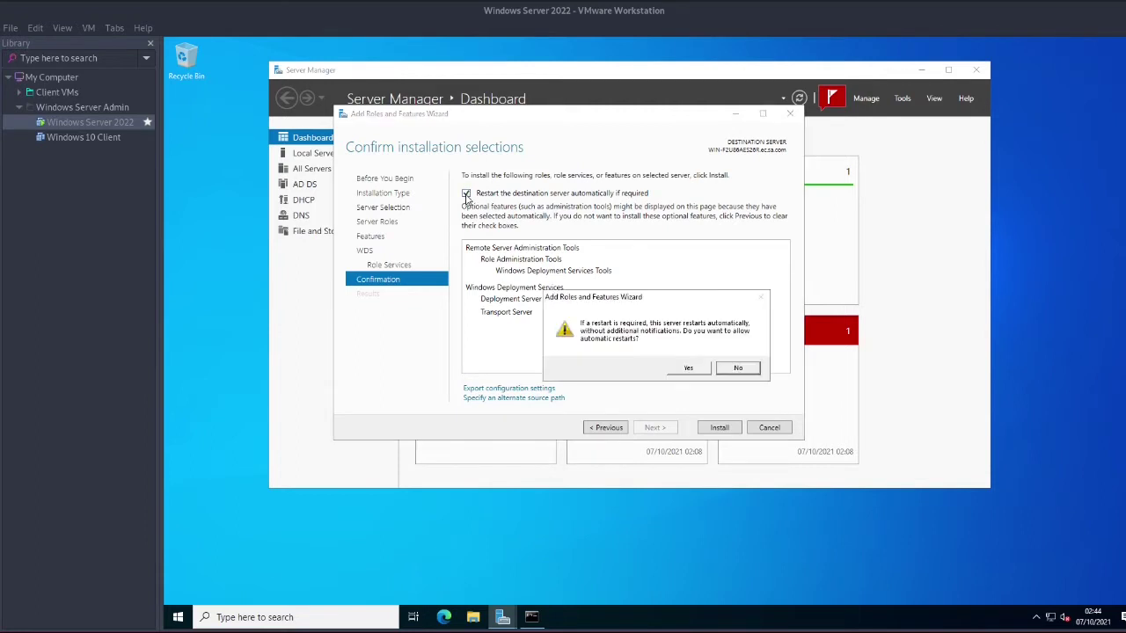
left_click(680, 373)
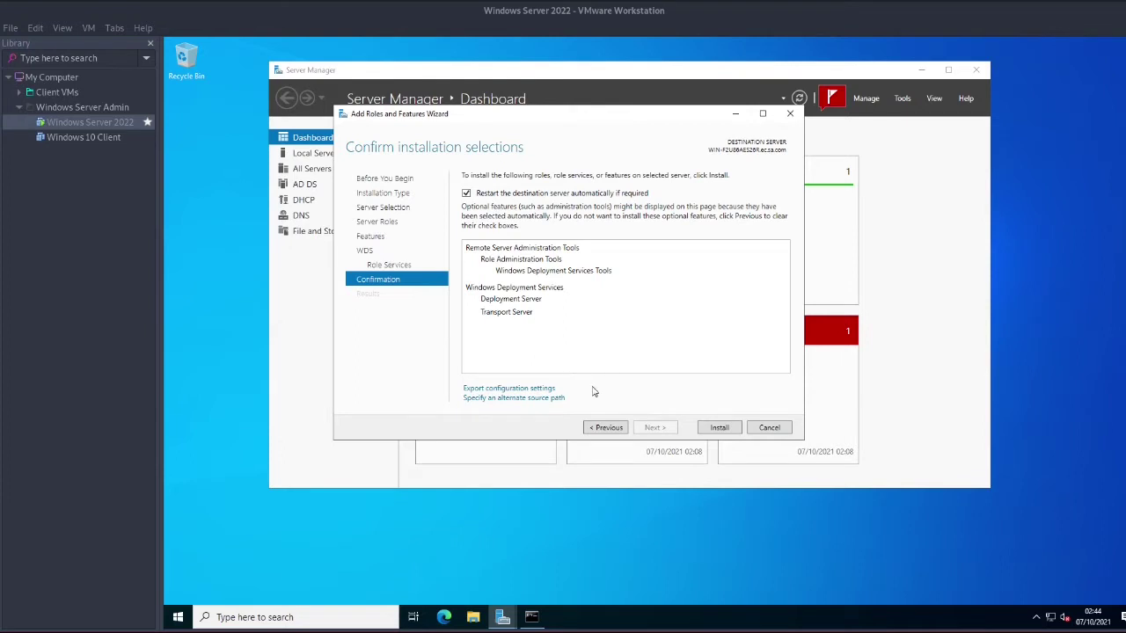
left_click(719, 428)
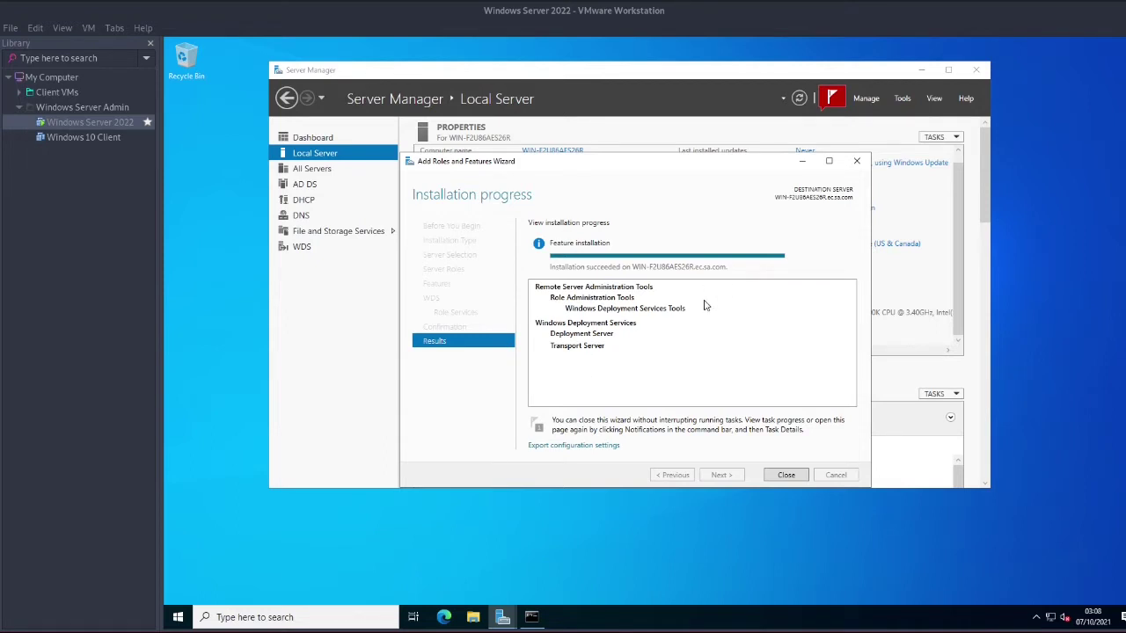
left_click(786, 476)
left_click(322, 140)
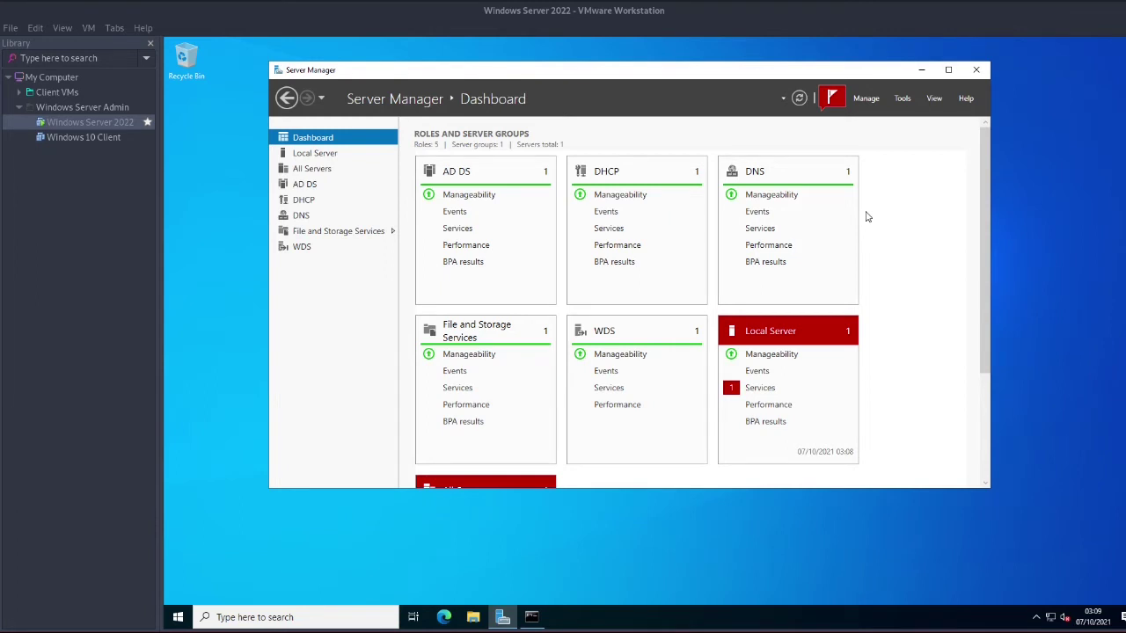
- Launch the WDS console from Tools, widen it, and bring up actions for the unconfigured server
left_click(902, 97)
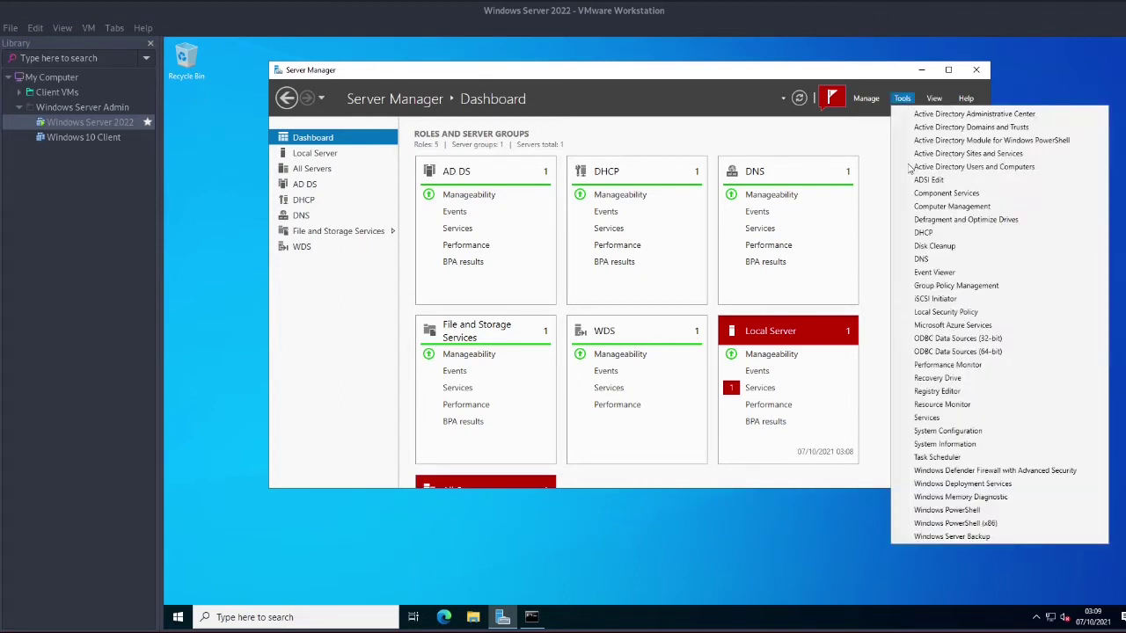
left_click(959, 487)
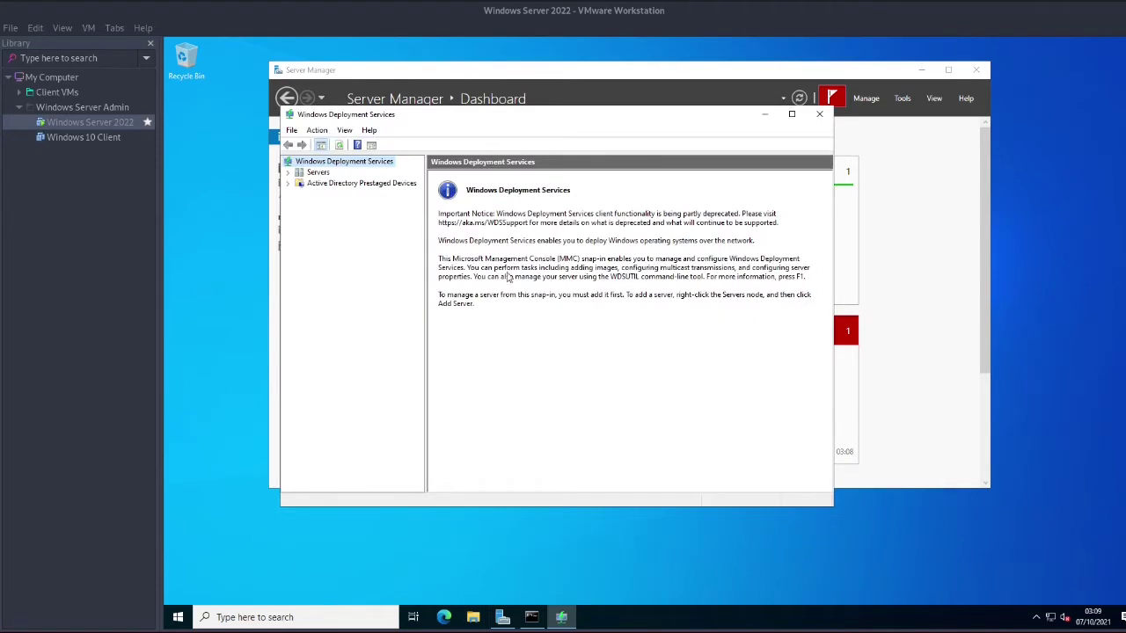
left_click_drag(426, 218, 487, 218)
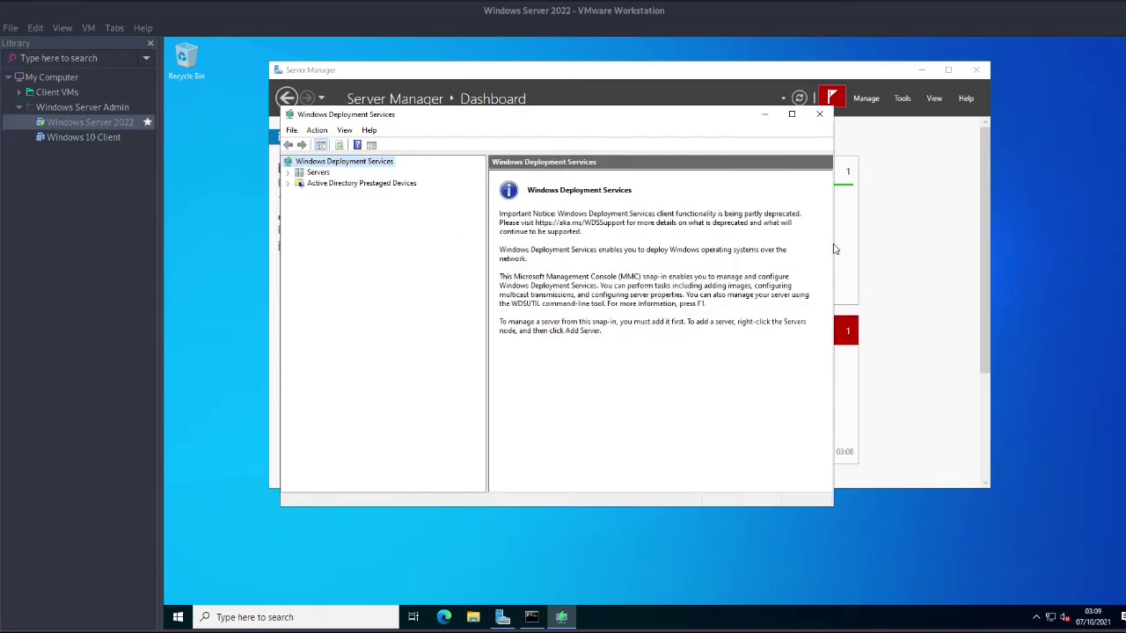
left_click_drag(834, 244, 950, 252)
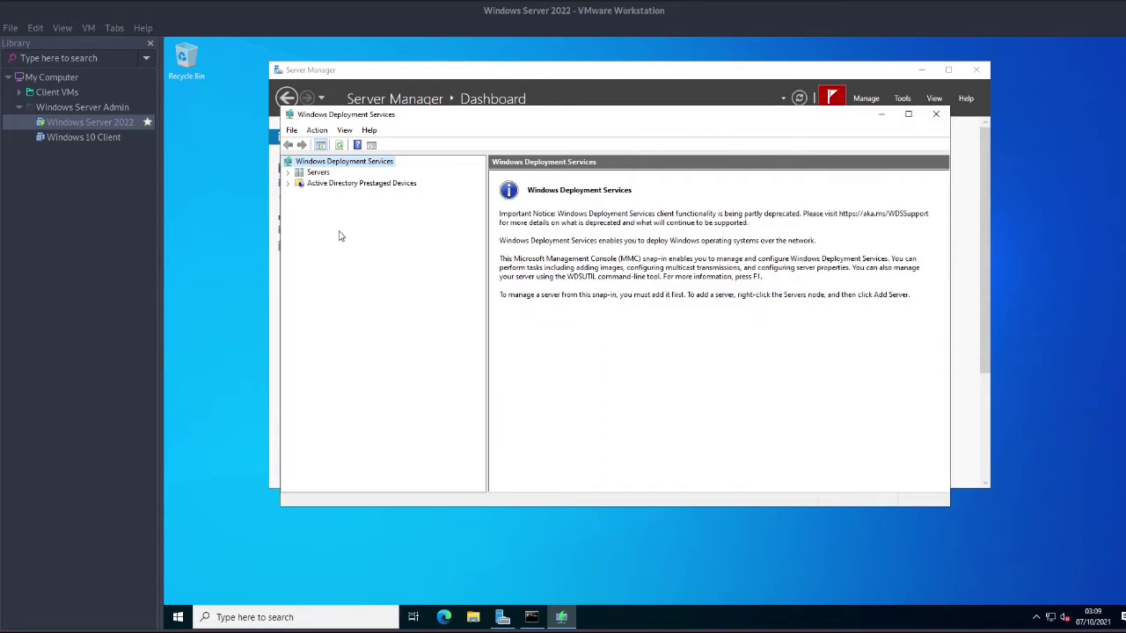
left_click(288, 172)
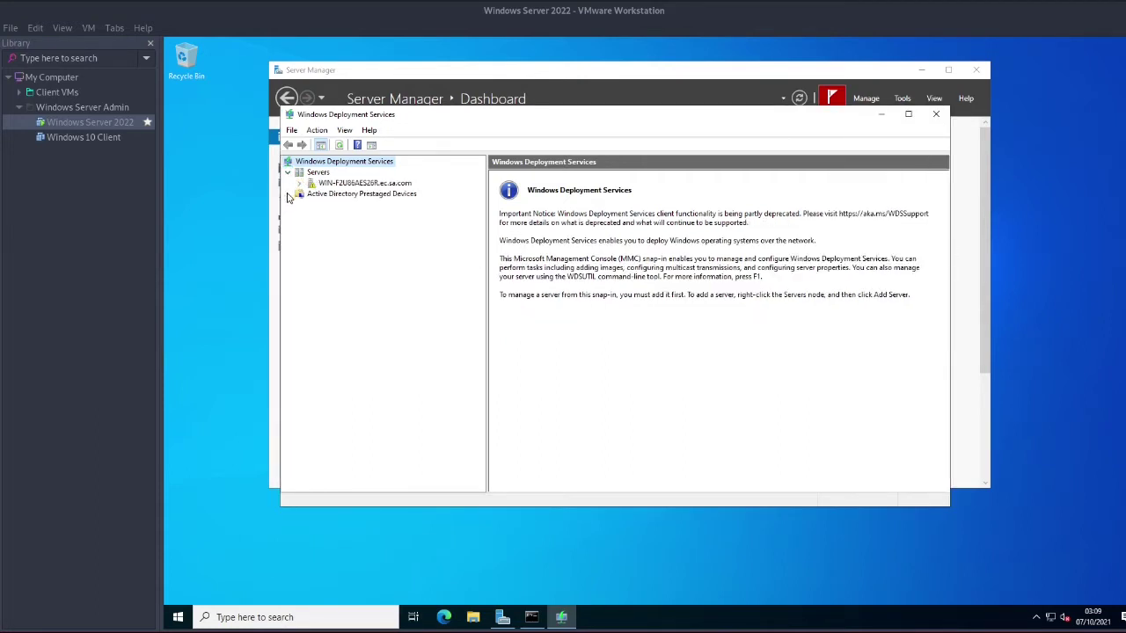
left_click(331, 184)
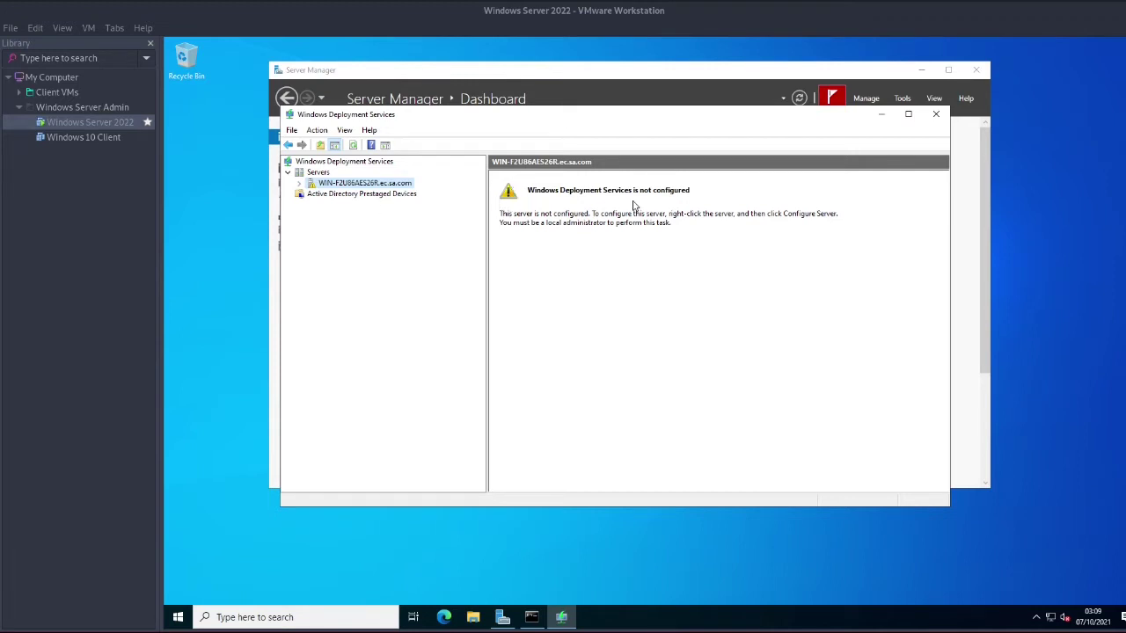
right_click(372, 185)
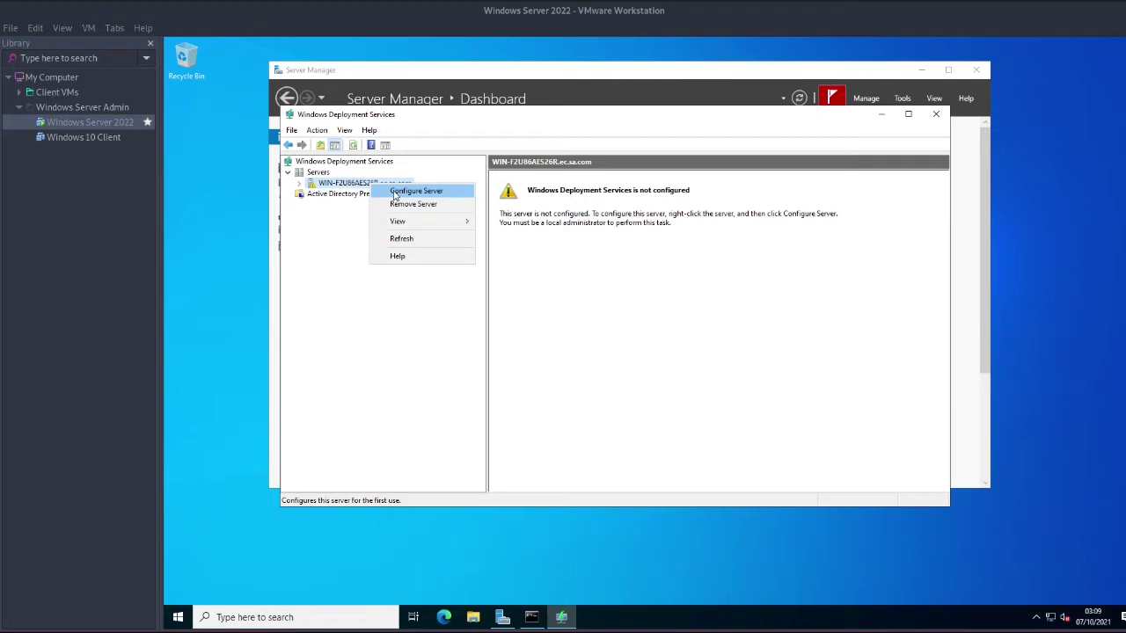
- Run Configure Server with Active Directory integration and C:\RemoteInstall, accepting the system volume warning
left_click(395, 195)
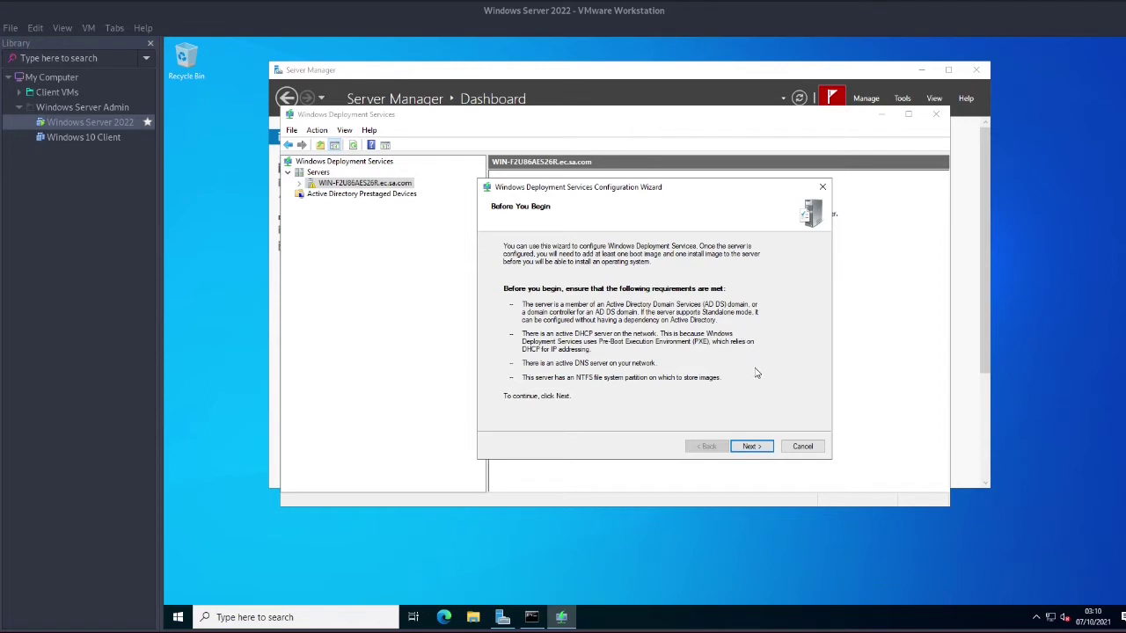
left_click(751, 446)
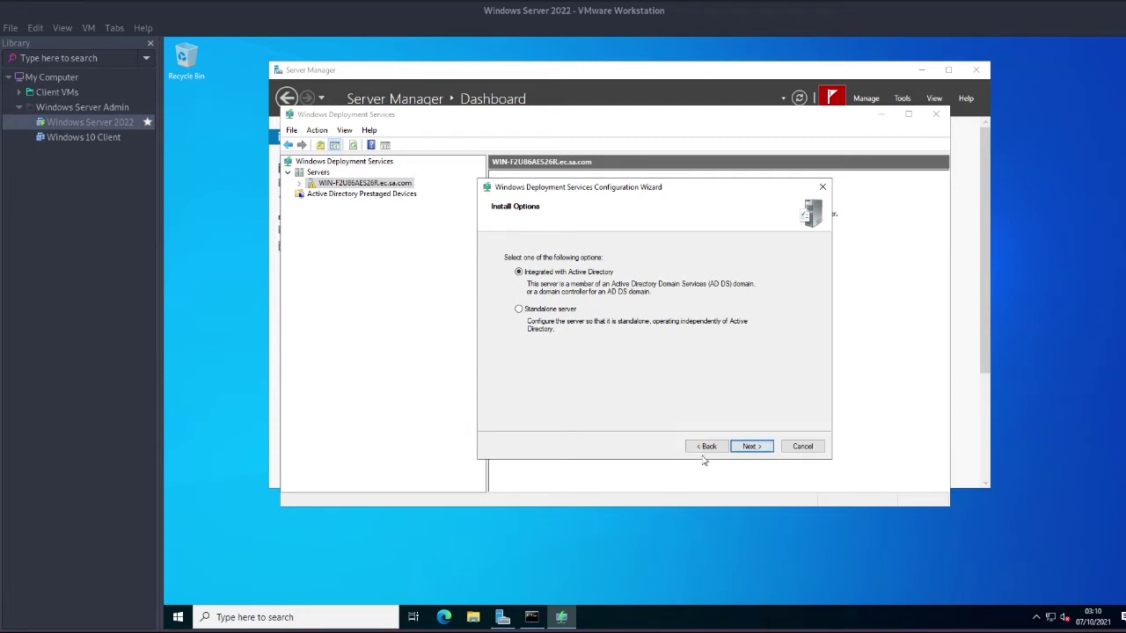
left_click(357, 183)
left_click(753, 447)
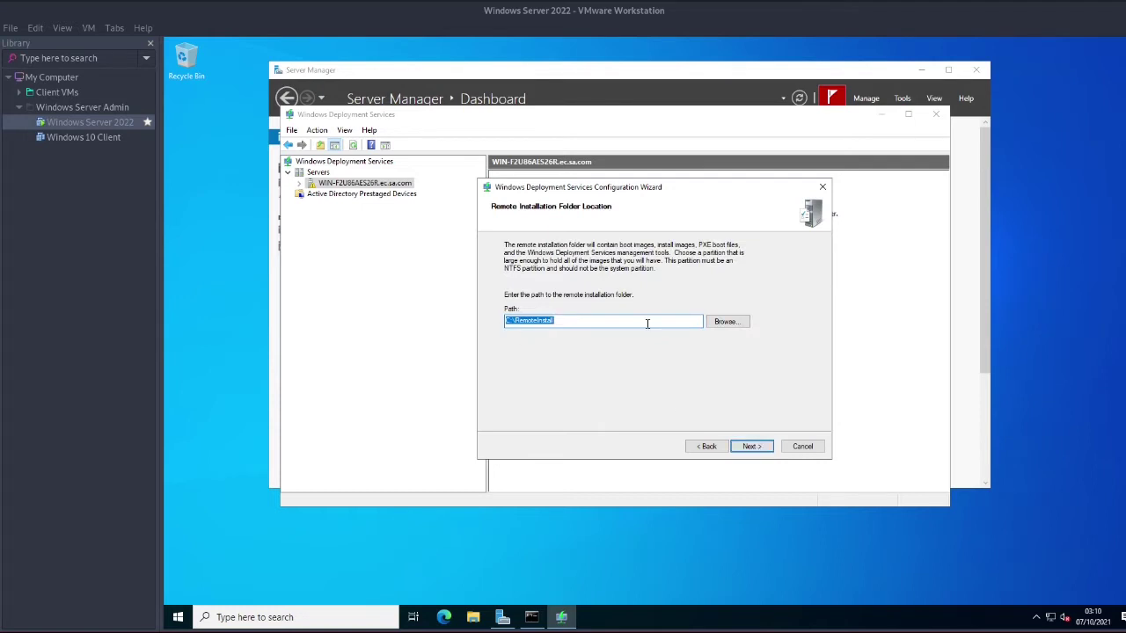
left_click(570, 322)
left_click(750, 446)
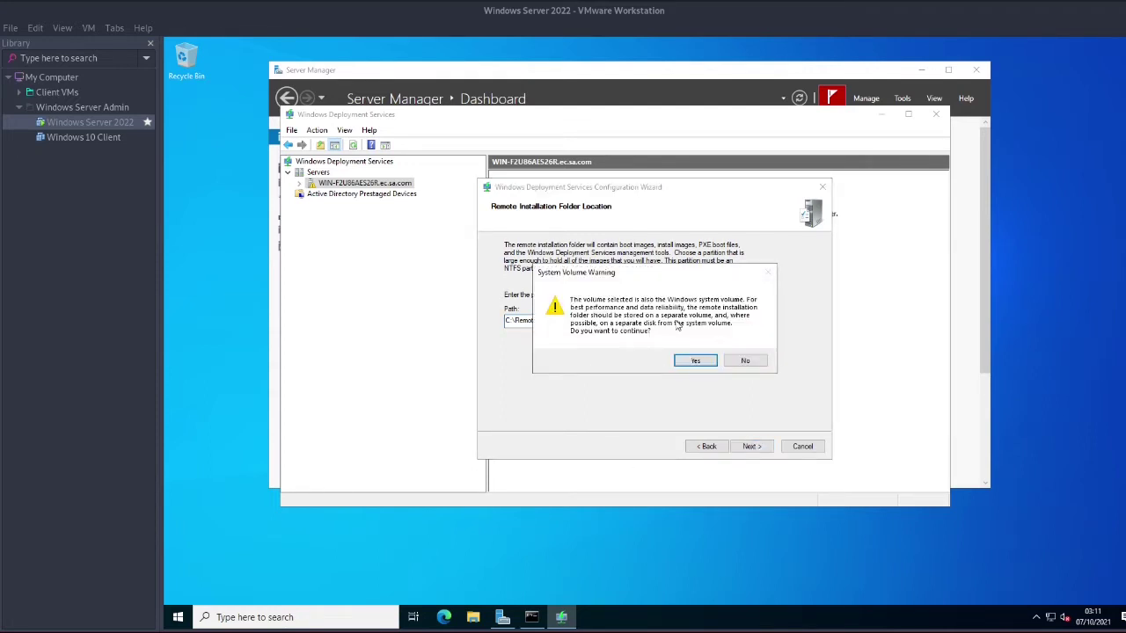
left_click(696, 361)
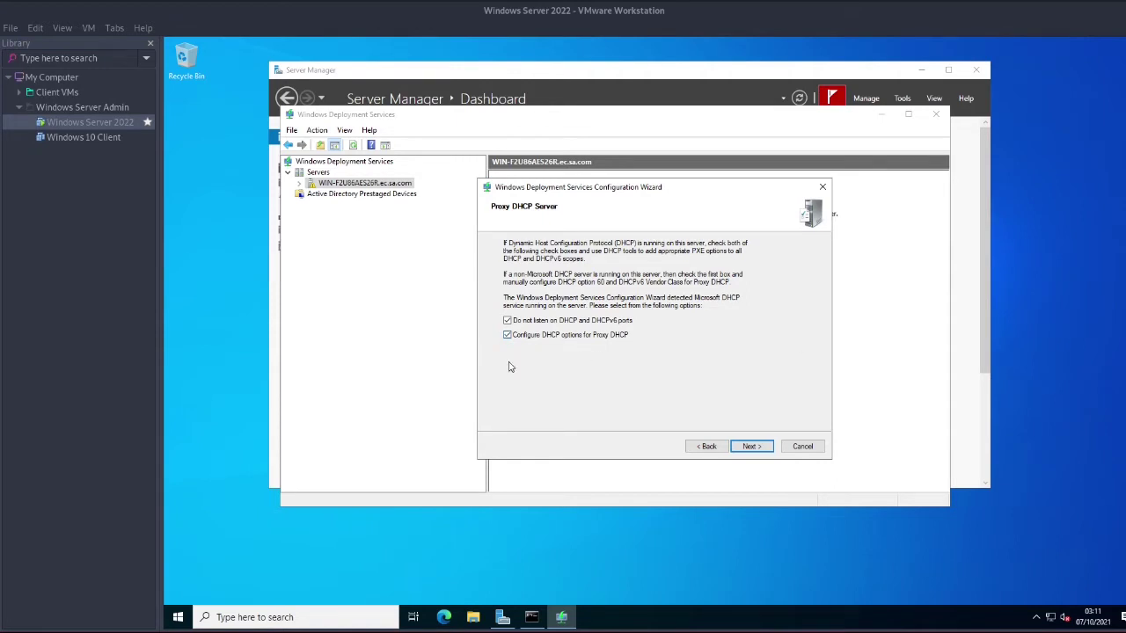
- Keep both Proxy DHCP options, set PXE to respond to all client computers, and finish configuration
left_click(754, 446)
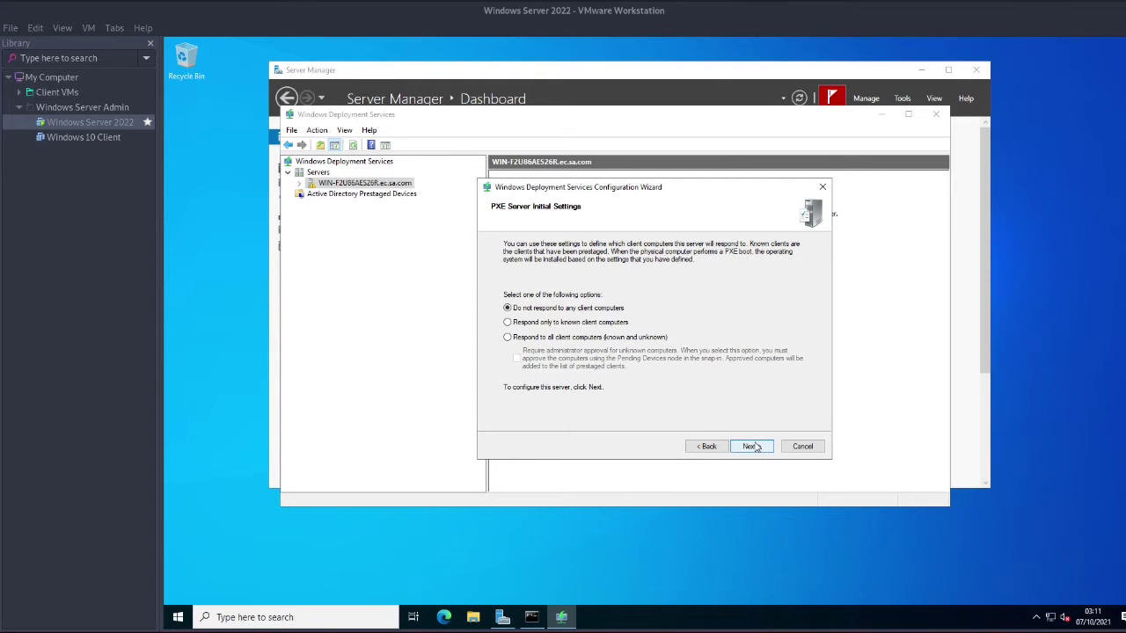
left_click(549, 340)
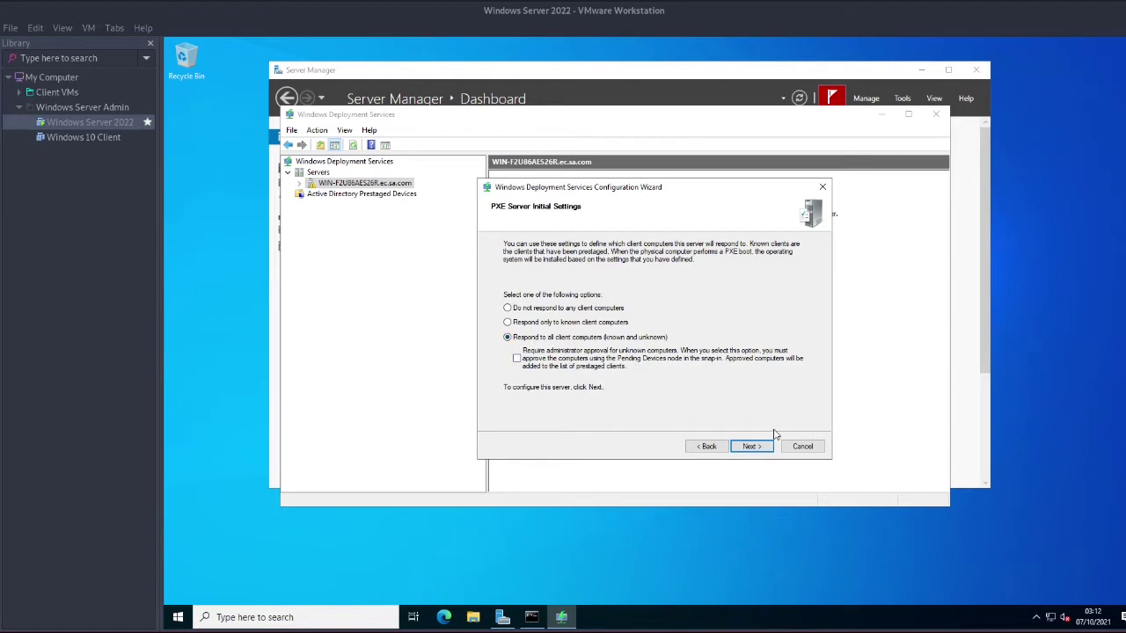
left_click(750, 447)
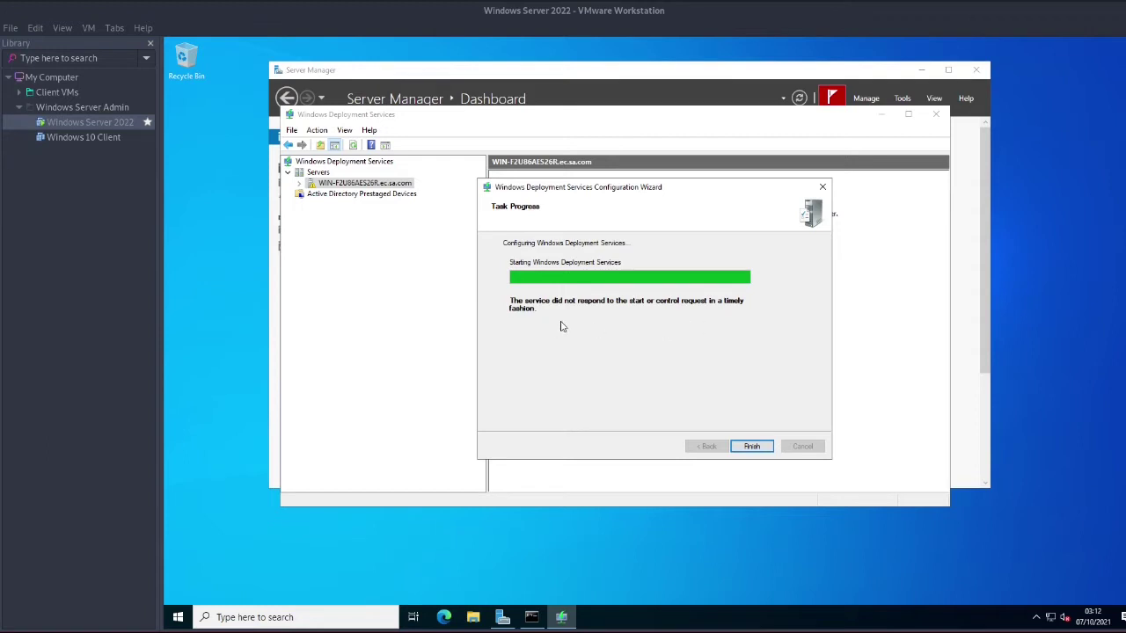
left_click(752, 447)
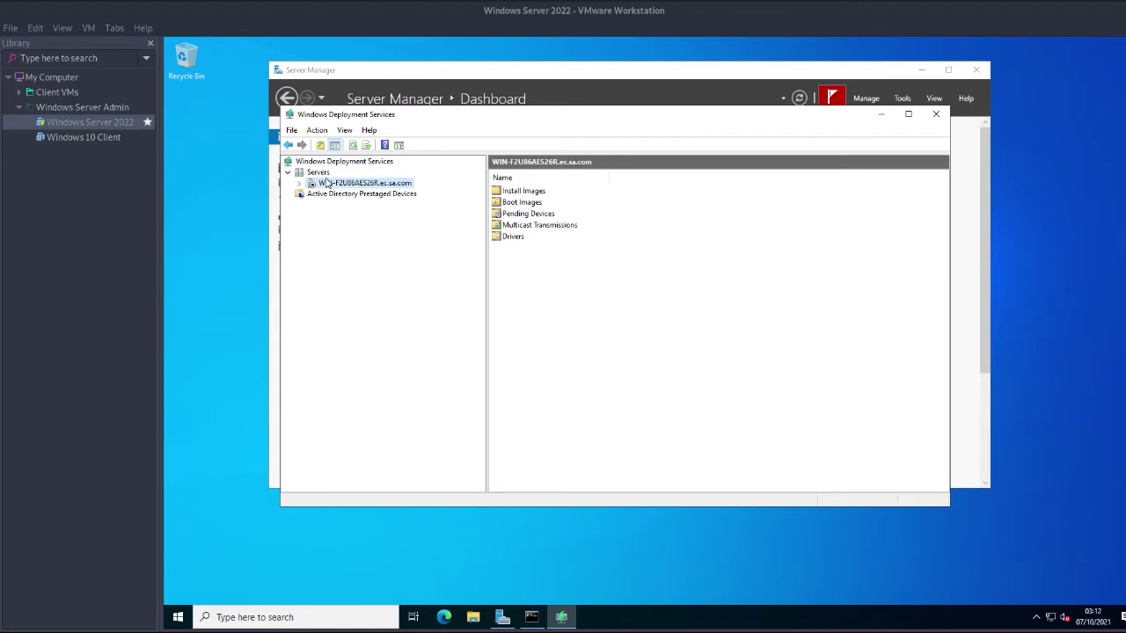
right_click(387, 185)
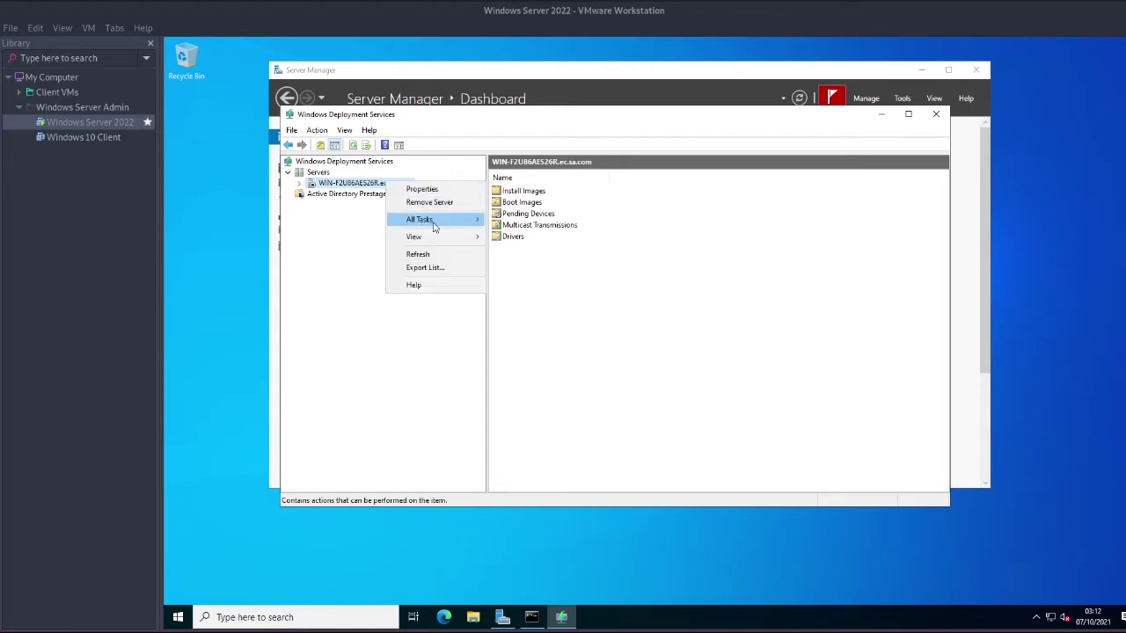
- Start the WDS service via All Tasks > Start, acknowledge success, and expand the server node
mouse_move(432, 221)
left_click(523, 222)
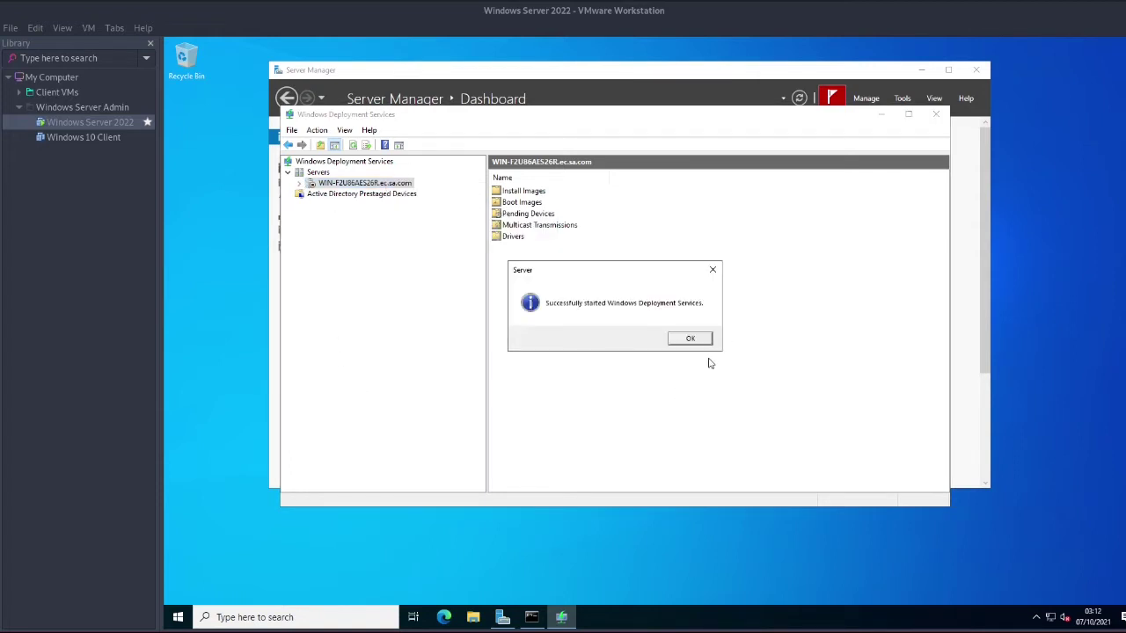
left_click(690, 338)
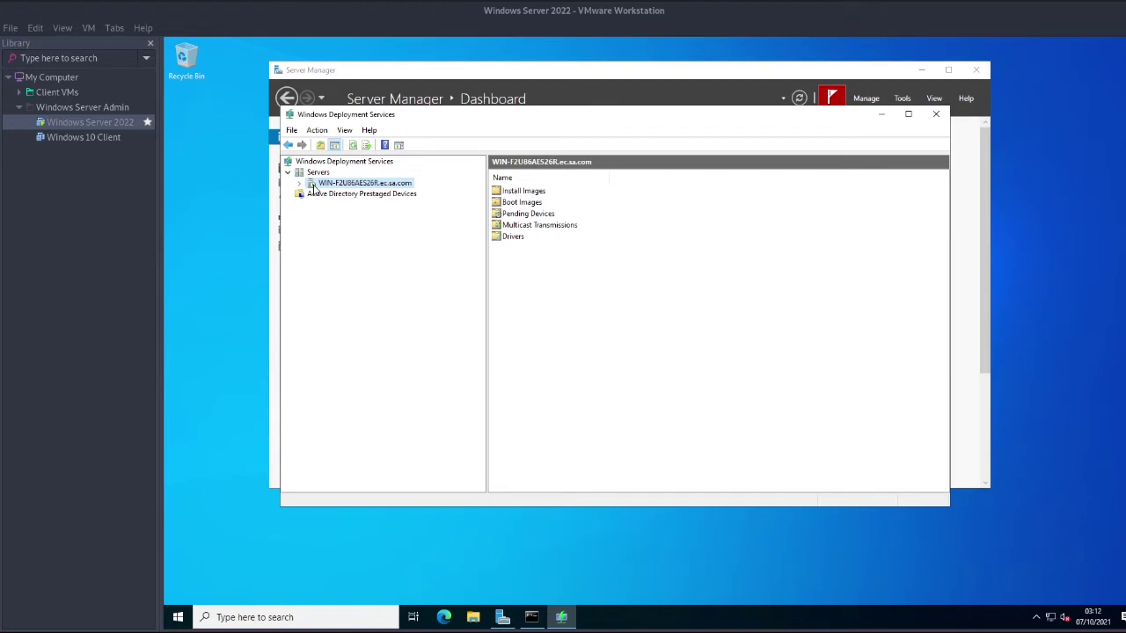
left_click(299, 183)
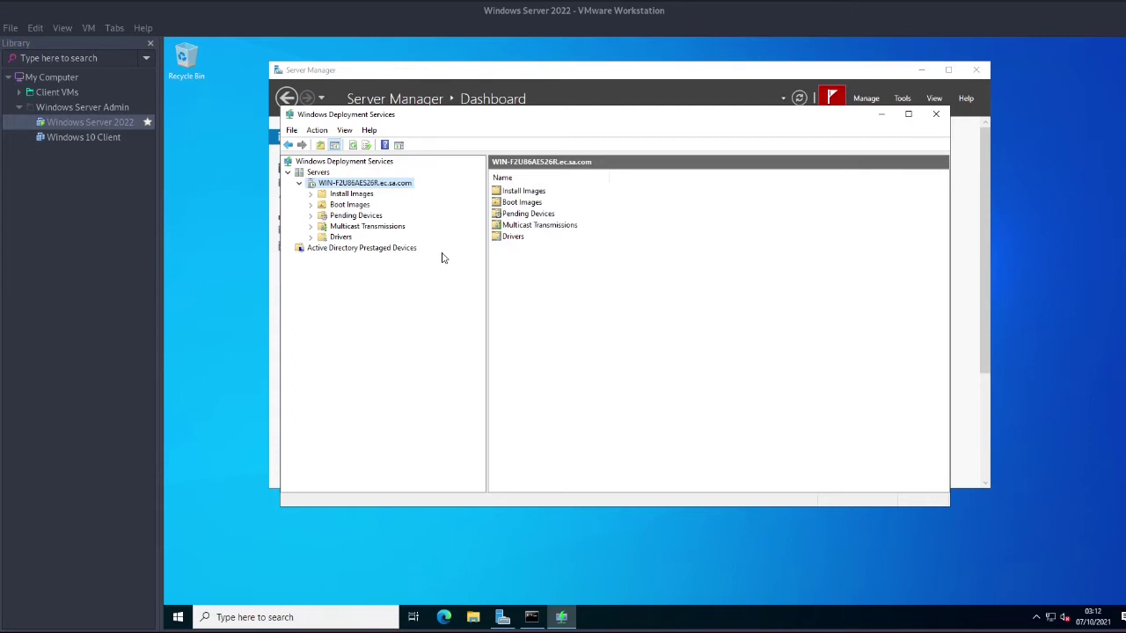
- Open the empty Boot Images folder and bring up the Add Boot Image option
left_click(537, 192)
left_click(535, 202)
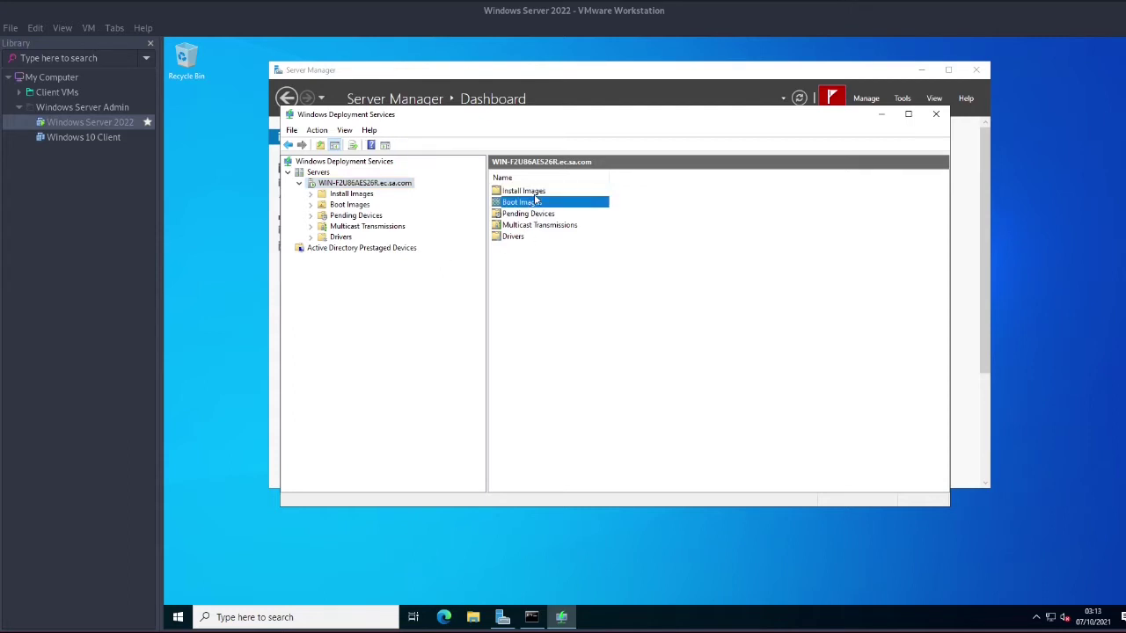
left_click(536, 192)
left_click(540, 205)
double_click(529, 204)
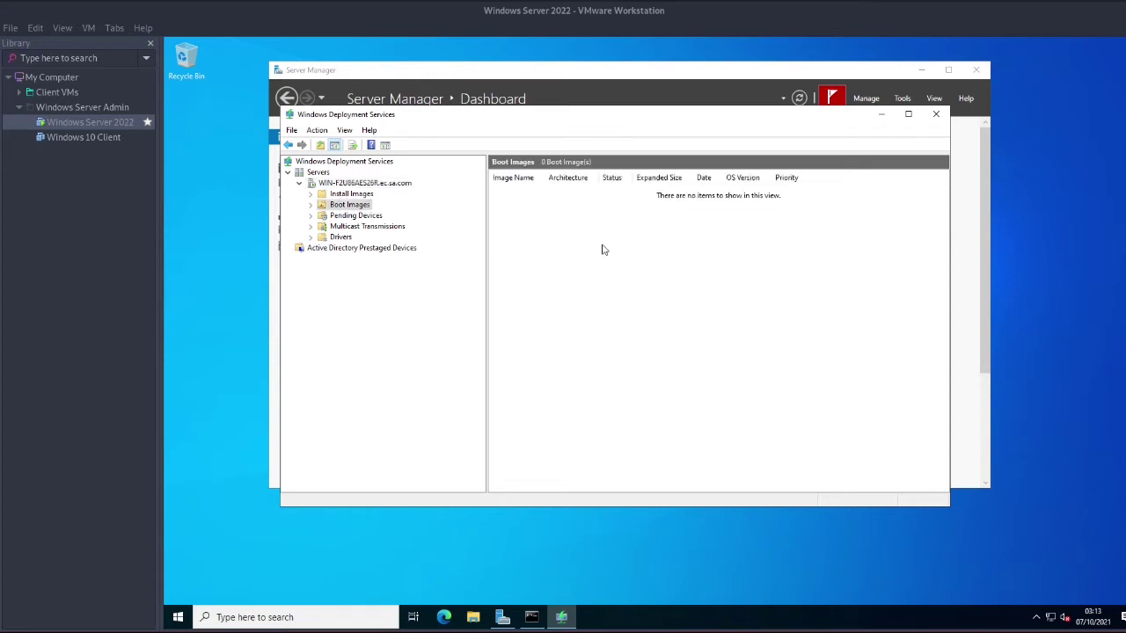
right_click(642, 226)
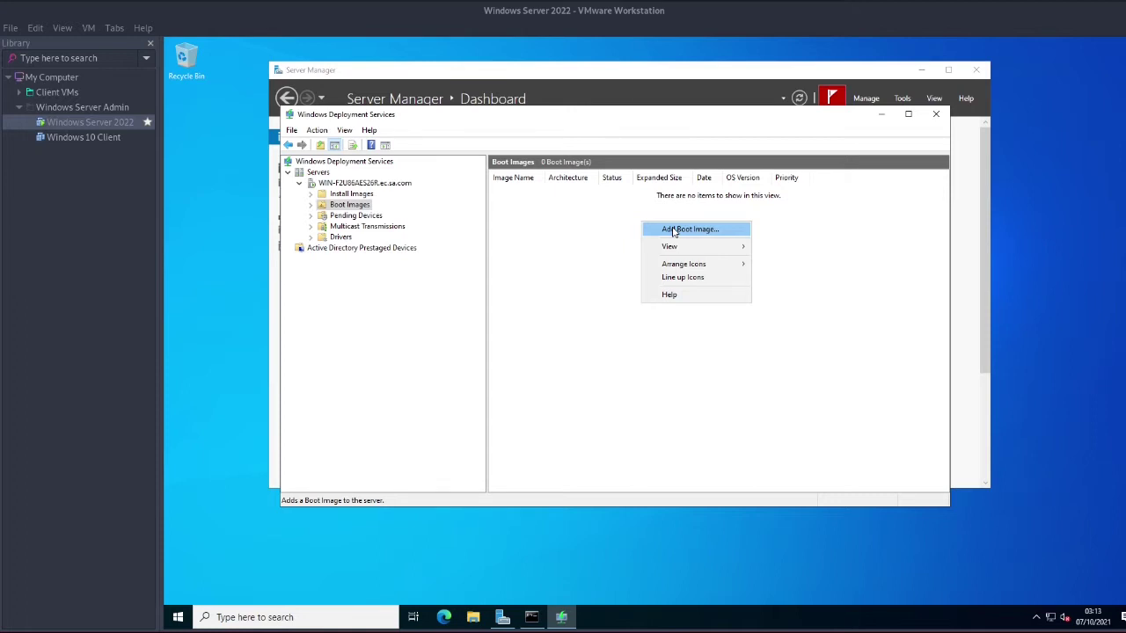
- Inspect the VM's CD/DVD ISO image setting, then cancel Virtual Machine Settings unchanged
left_click(603, 225)
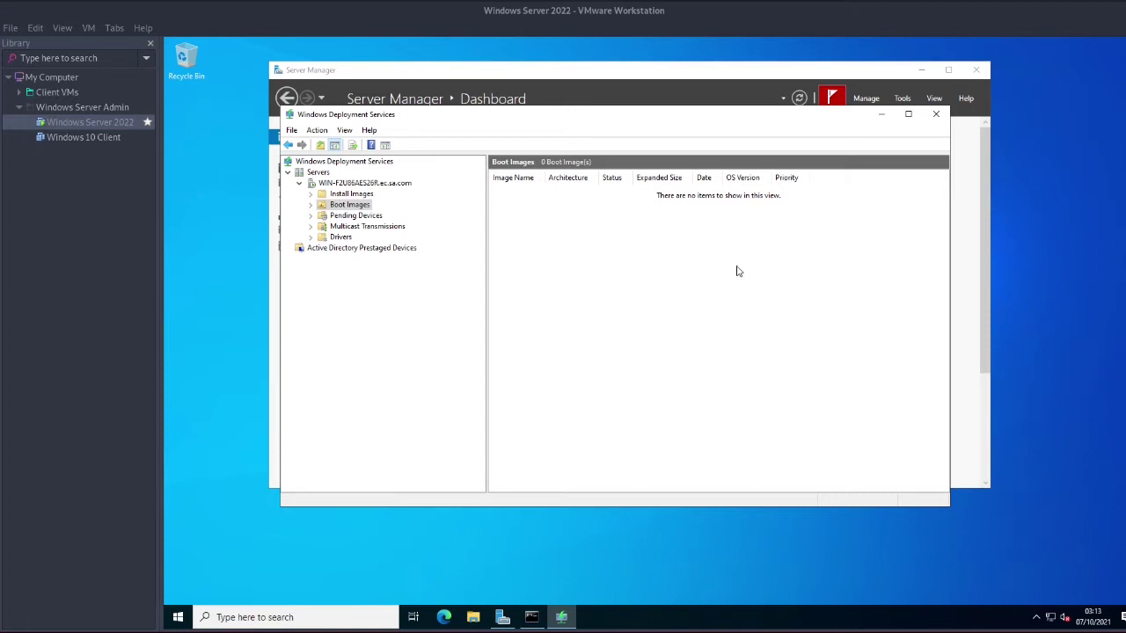
left_click(88, 29)
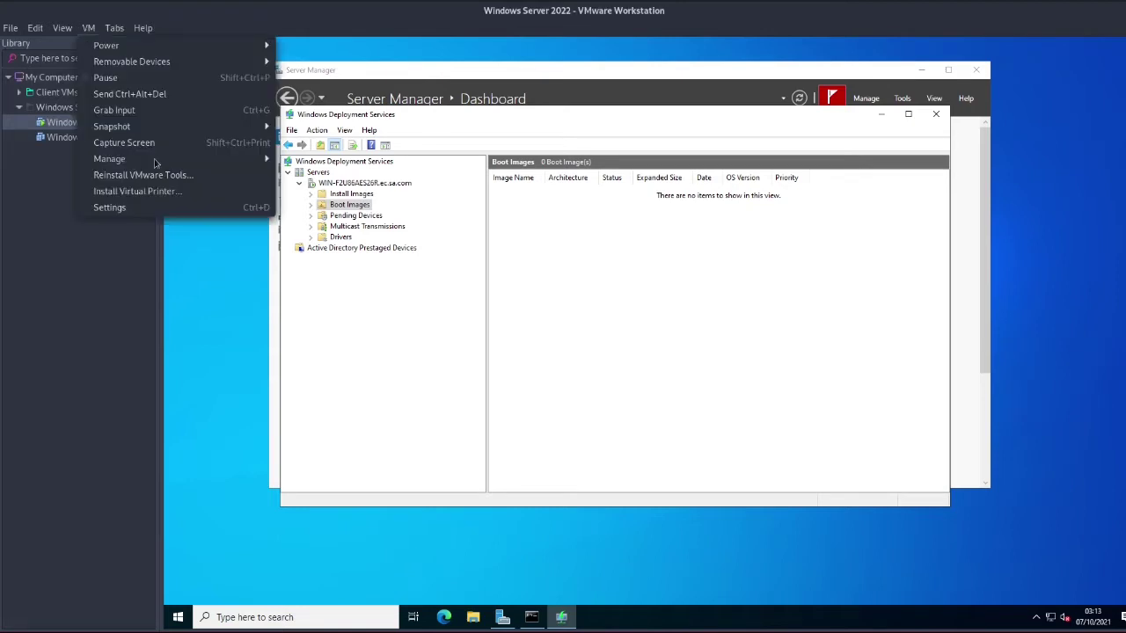
left_click(163, 209)
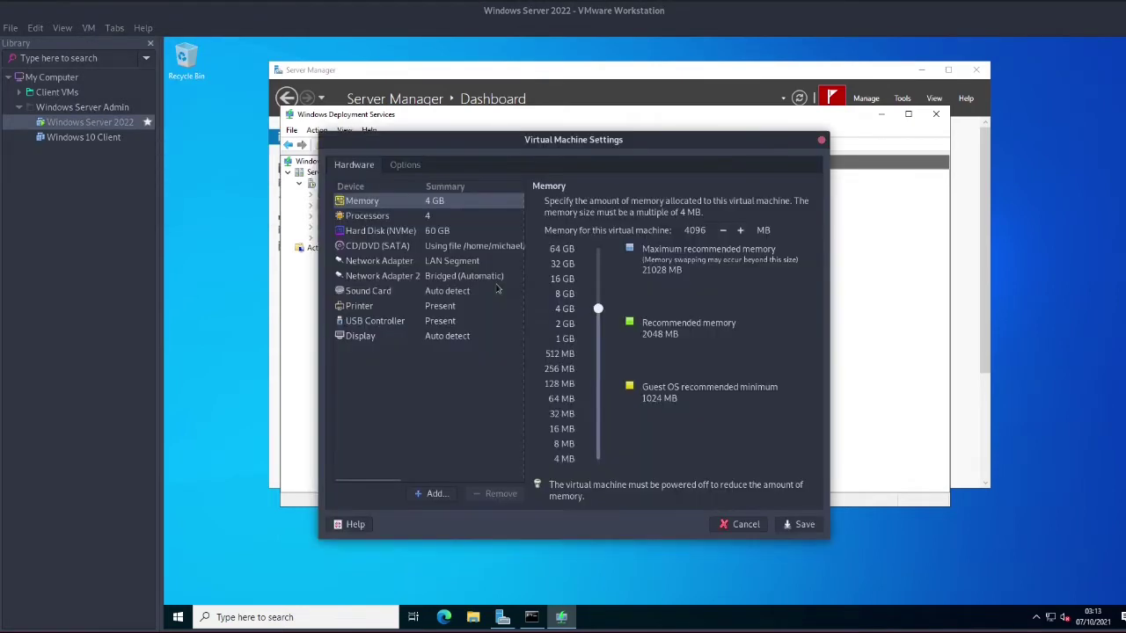
left_click(481, 251)
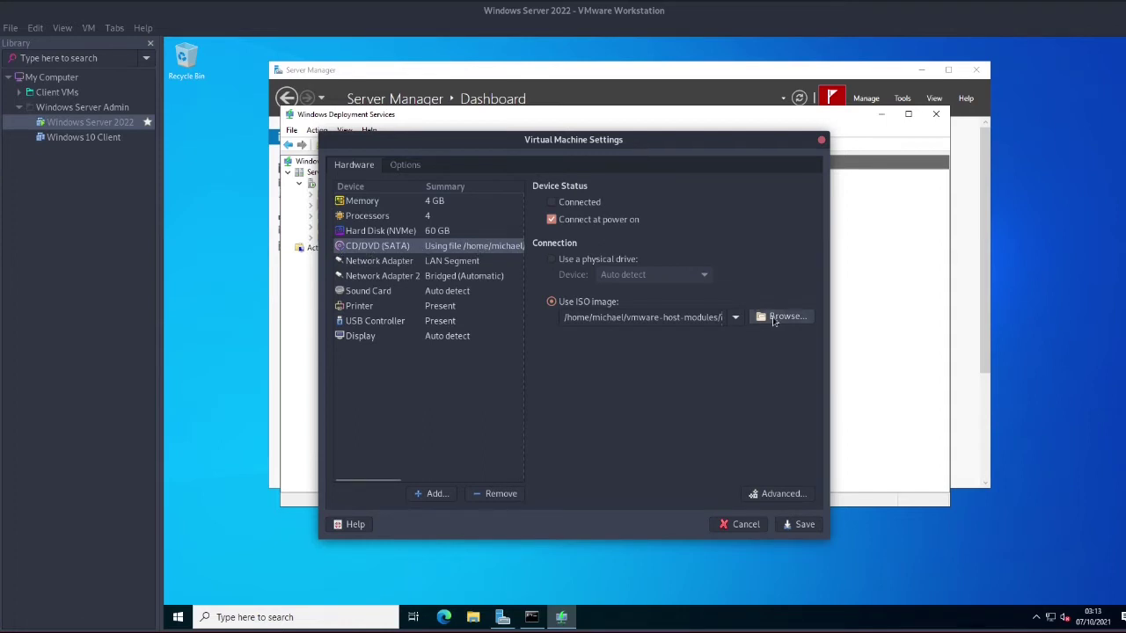
left_click(777, 318)
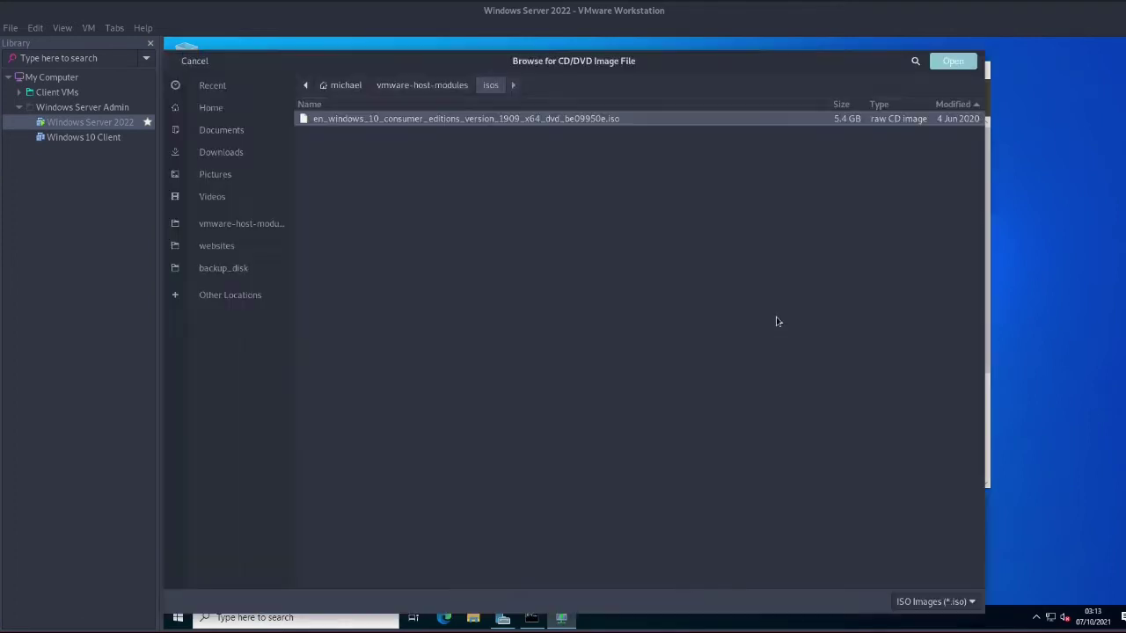
left_click(195, 64)
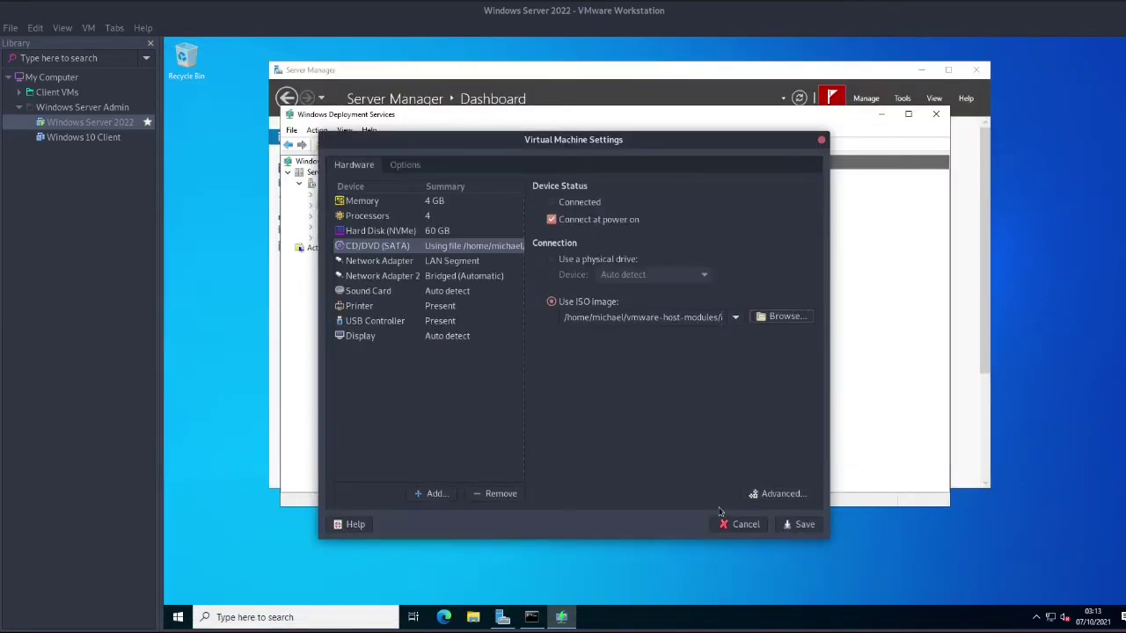
left_click(742, 524)
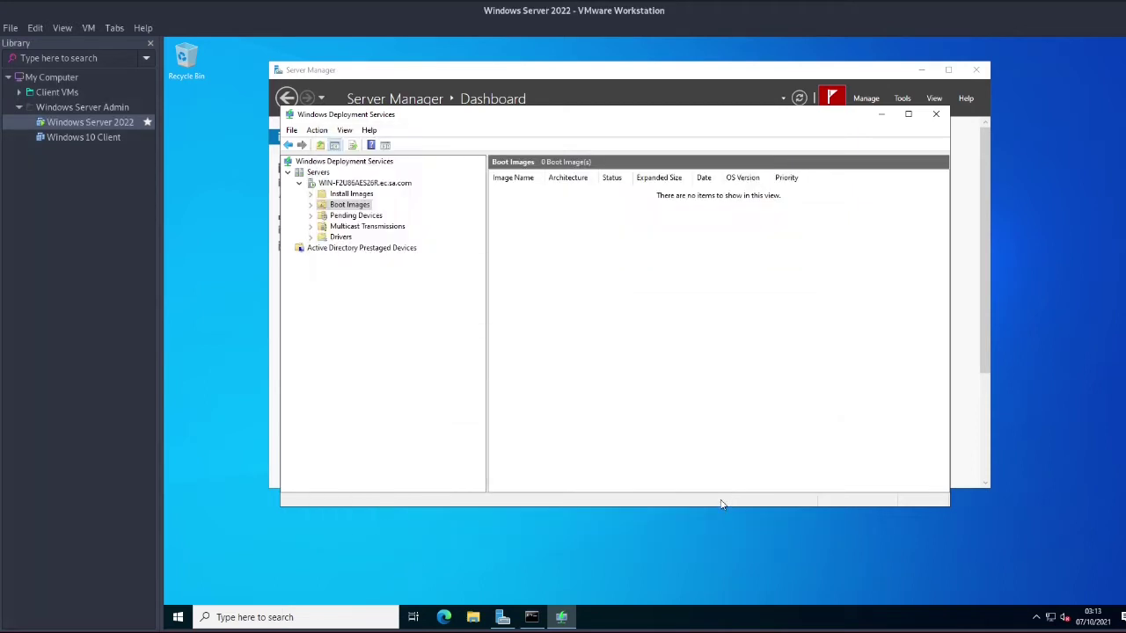
- Try opening DVD Drive (D:) from This PC in File Explorer and dismiss the error
left_click(473, 616)
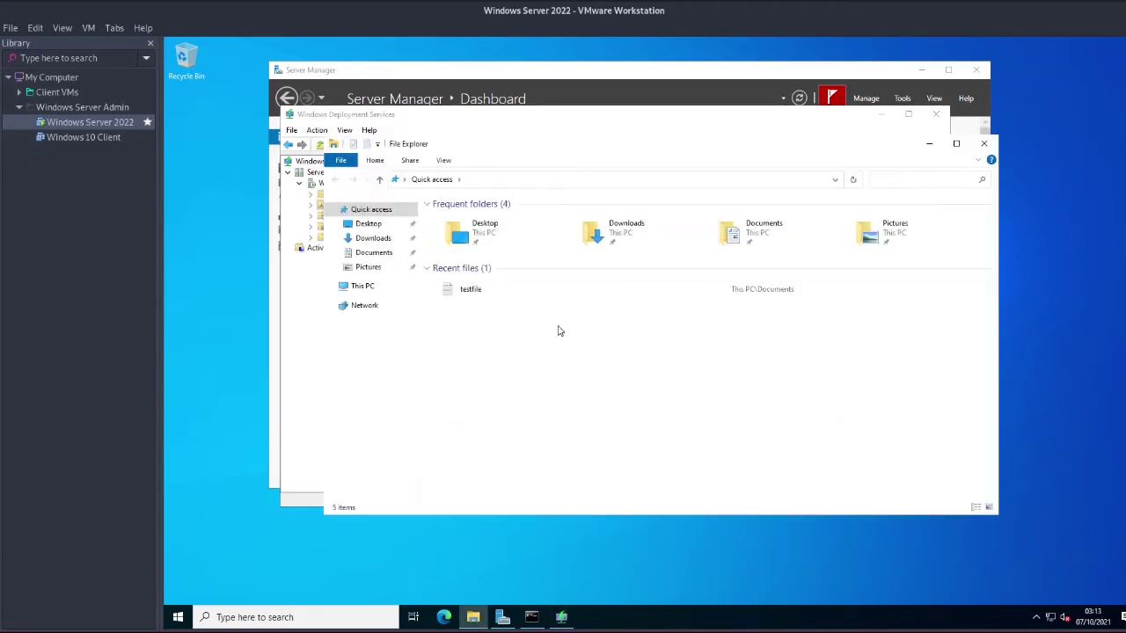
left_click(356, 287)
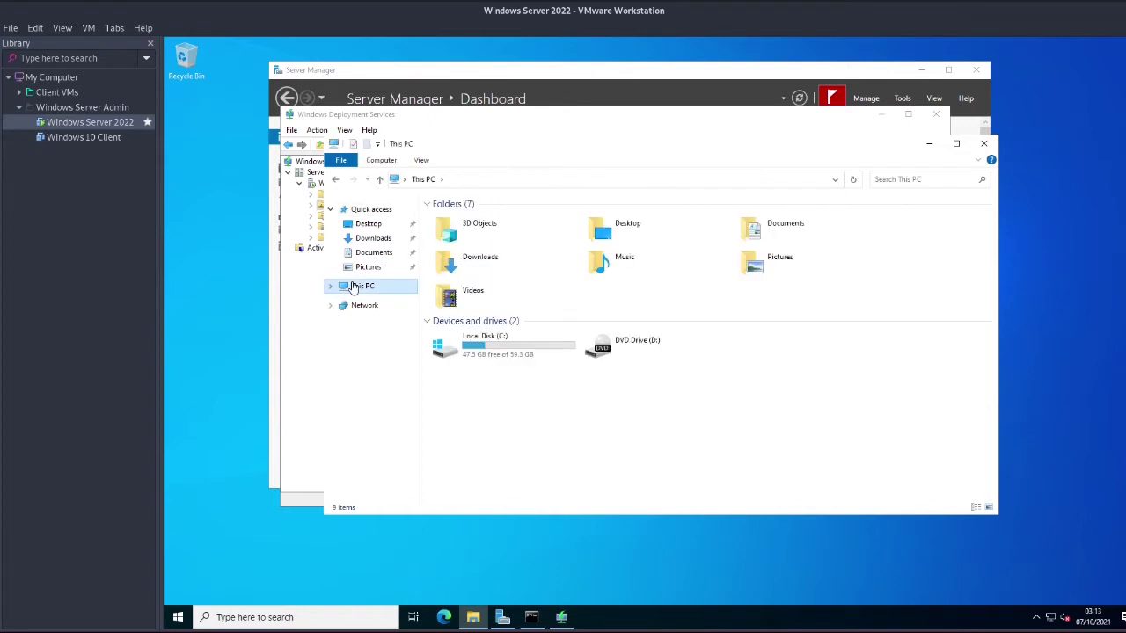
left_click(647, 350)
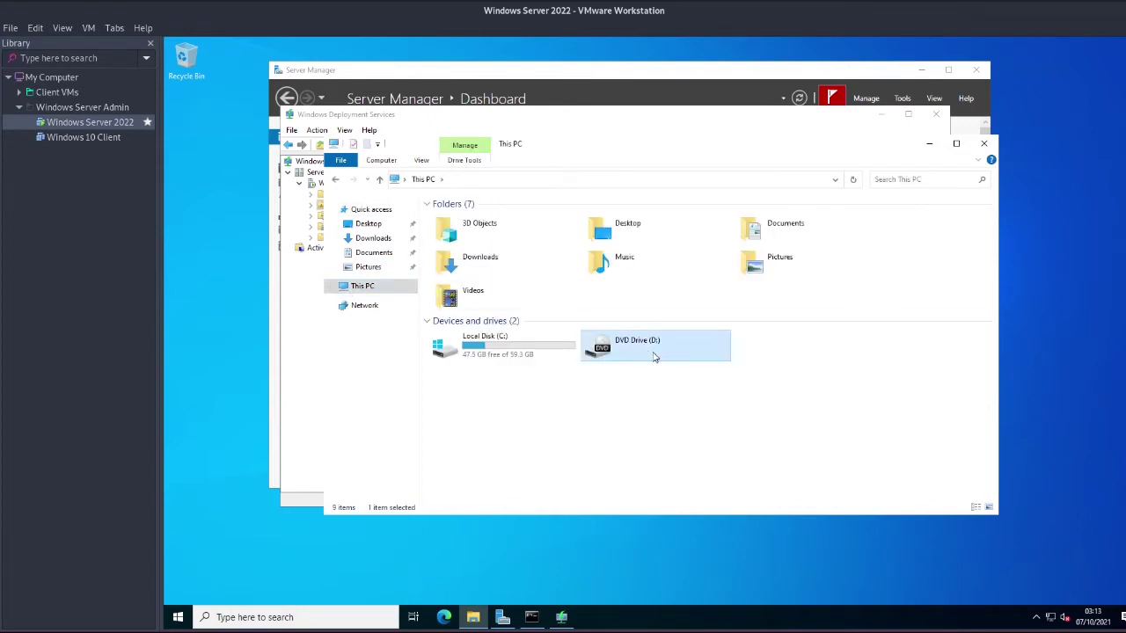
double_click(620, 350)
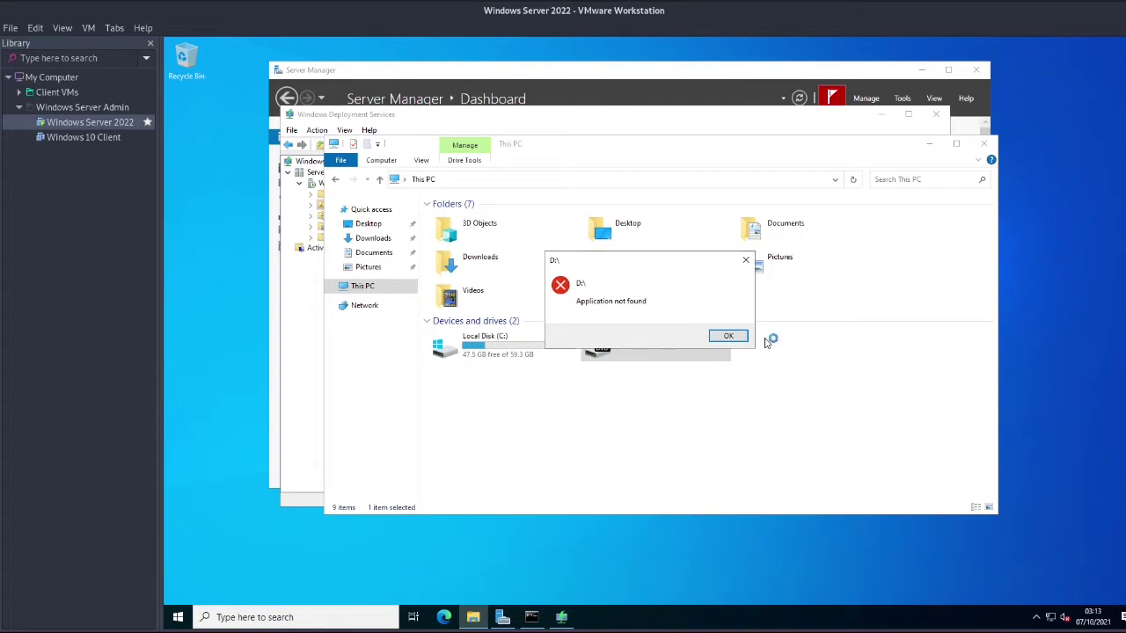
left_click(728, 337)
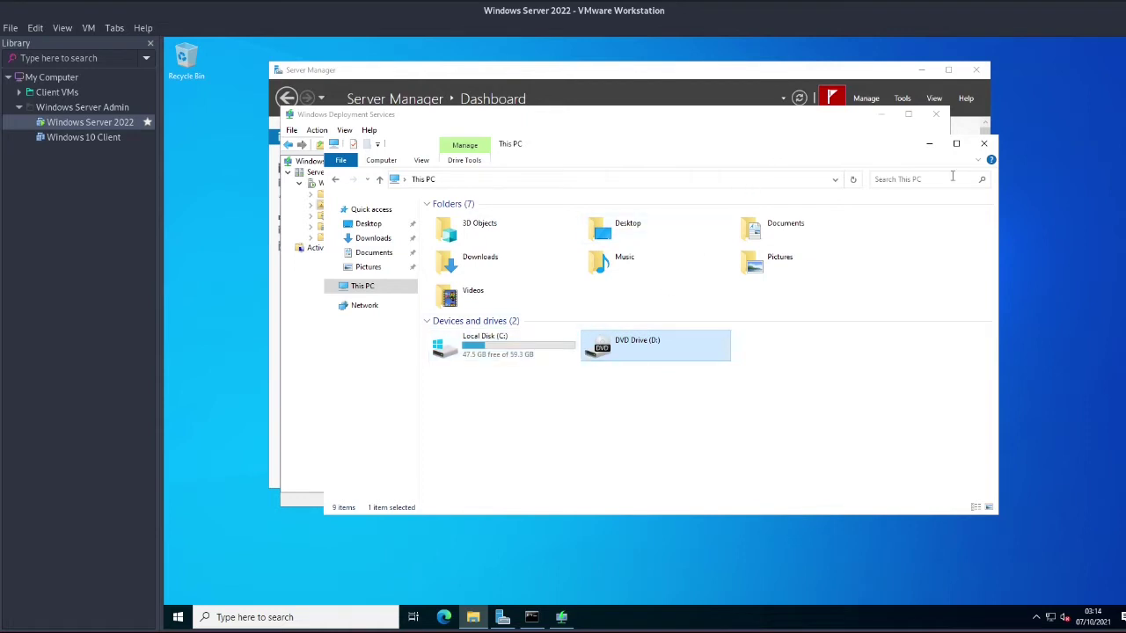
- Attempt connecting the CD/DVD via VM > Removable Devices, review the missing image path, and dismiss errors
left_click(88, 28)
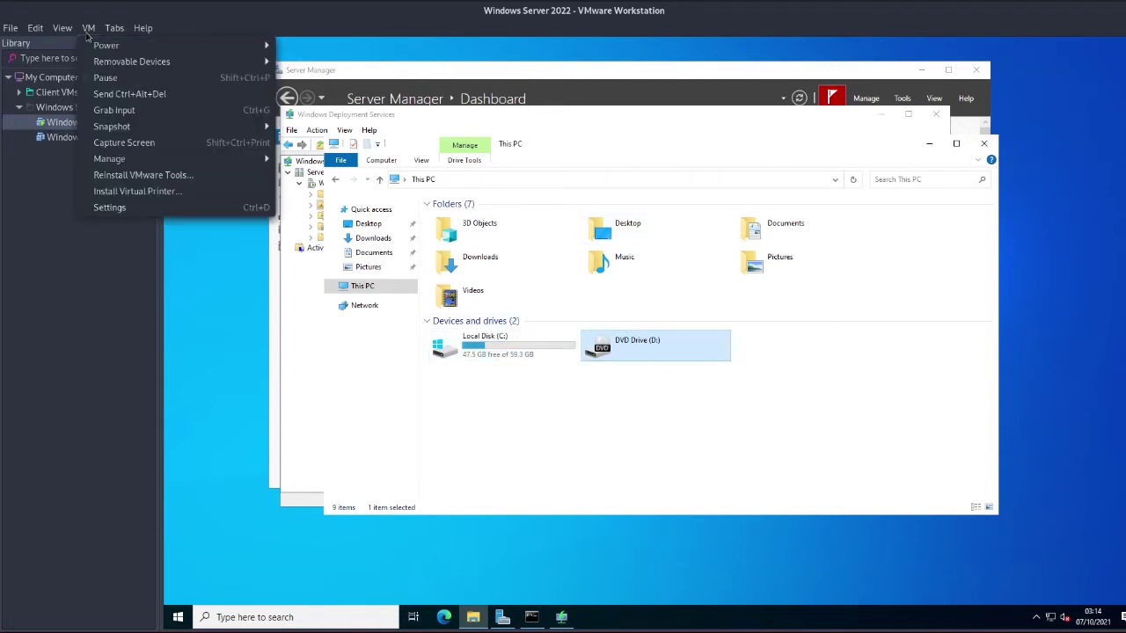
mouse_move(172, 64)
mouse_move(352, 63)
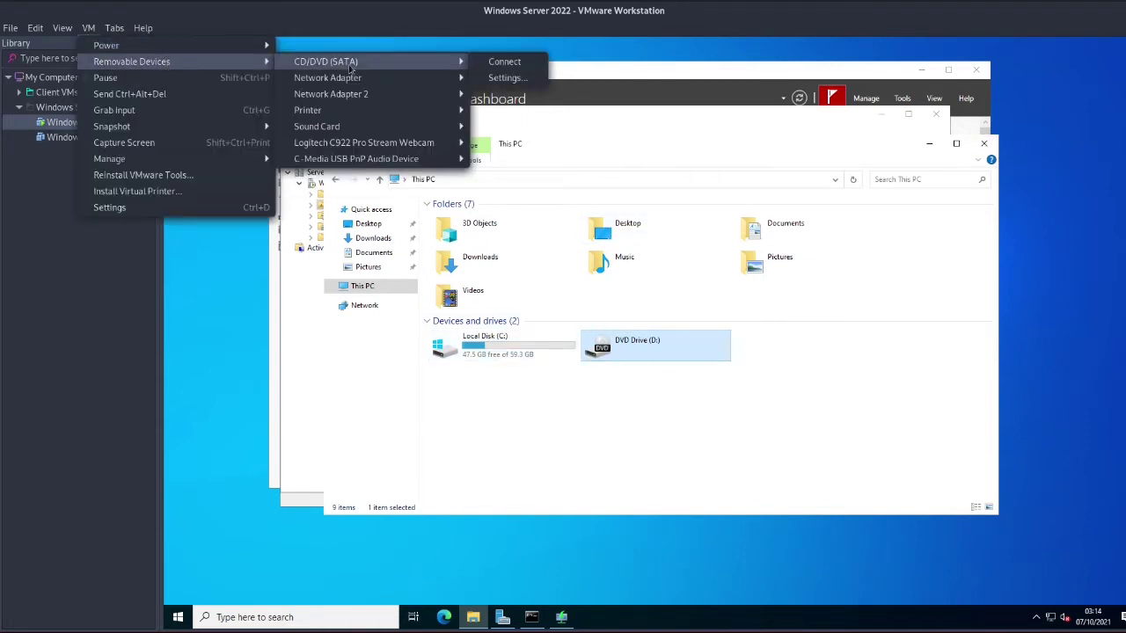
left_click(504, 64)
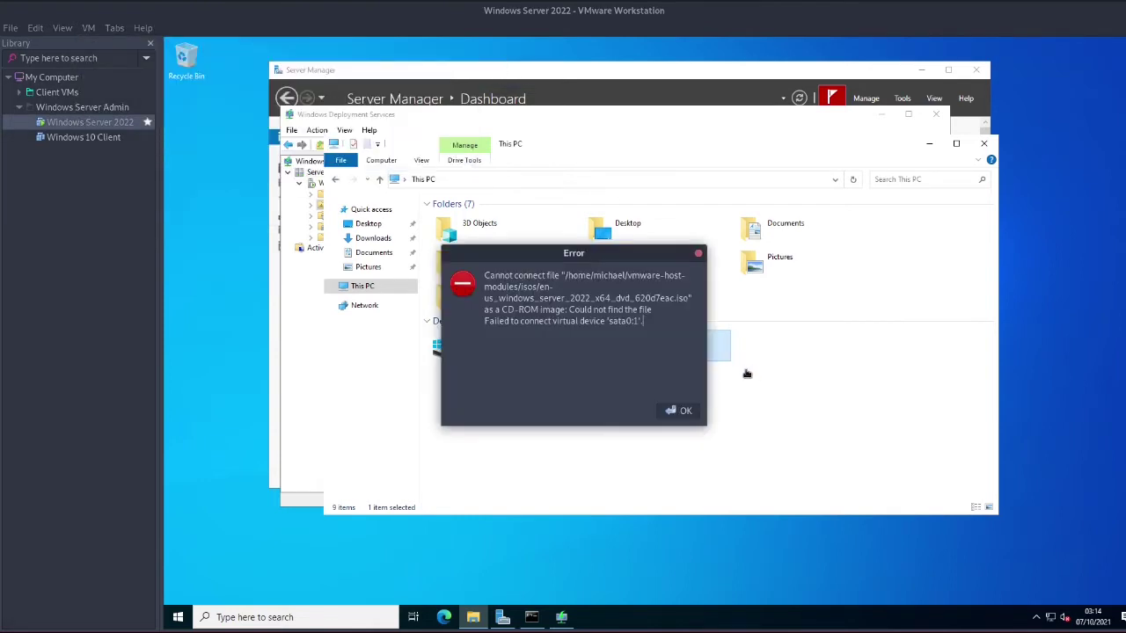
mouse_move(502, 310)
left_mouse_down()
mouse_move(655, 314)
mouse_move(653, 327)
mouse_move(493, 289)
left_mouse_up()
left_click(646, 321)
left_click(492, 290)
left_click(688, 411)
left_click(622, 383)
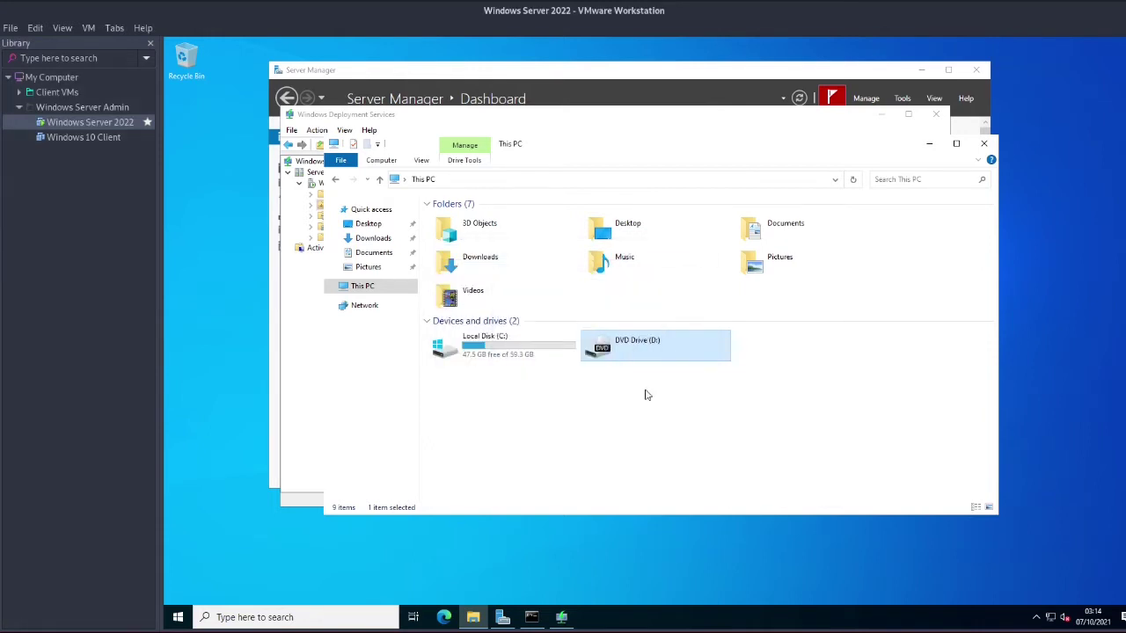
- Connect the server VM's CD/DVD (SATA) drive and mount the Windows 10 1909 ISO (CCCOMA_X64FRE_EN-US_DV9)
left_click(88, 27)
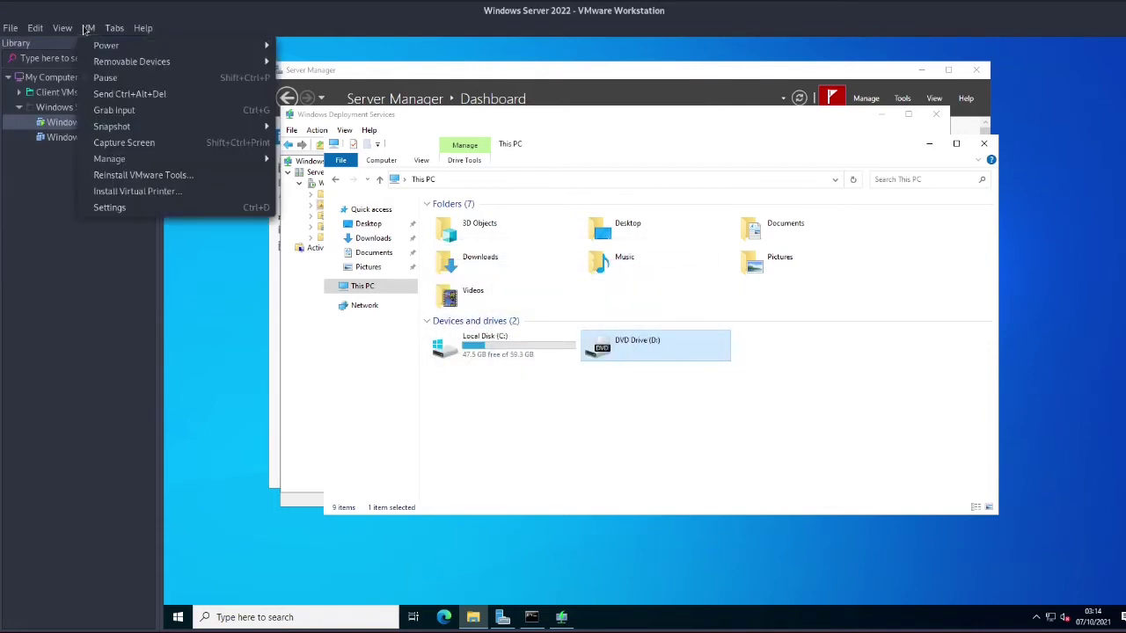
left_click(170, 208)
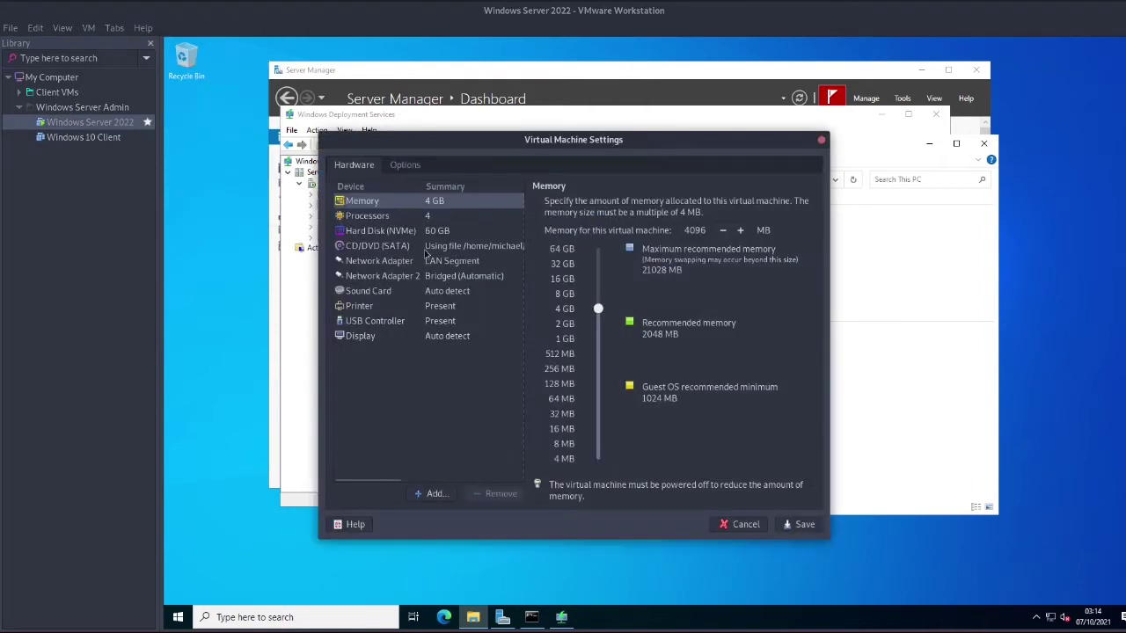
left_click(426, 251)
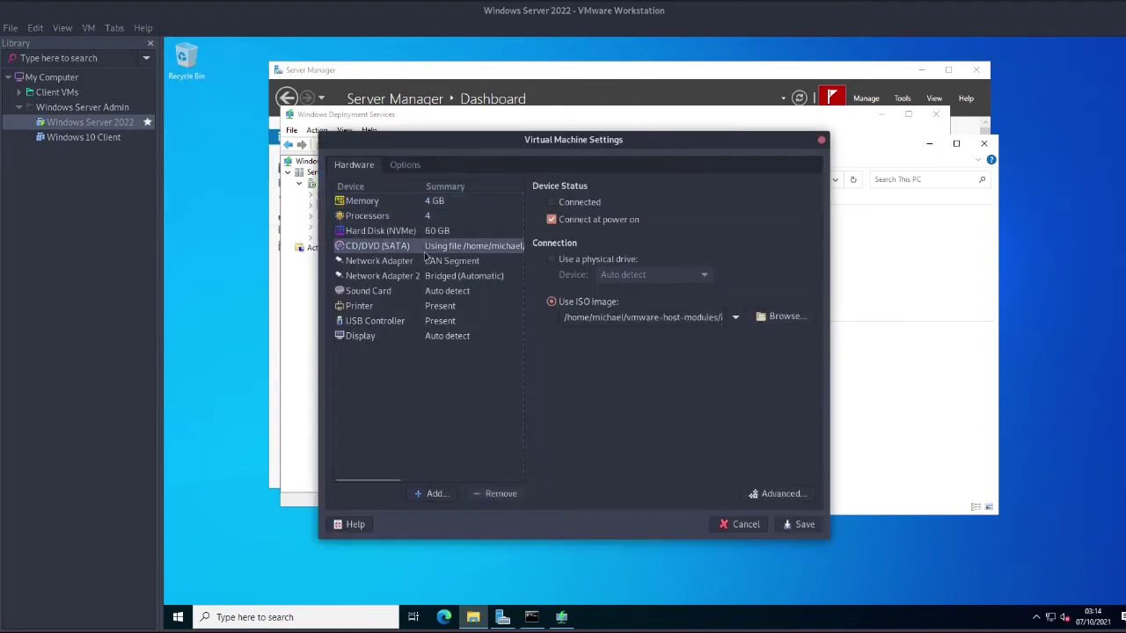
left_click(552, 203)
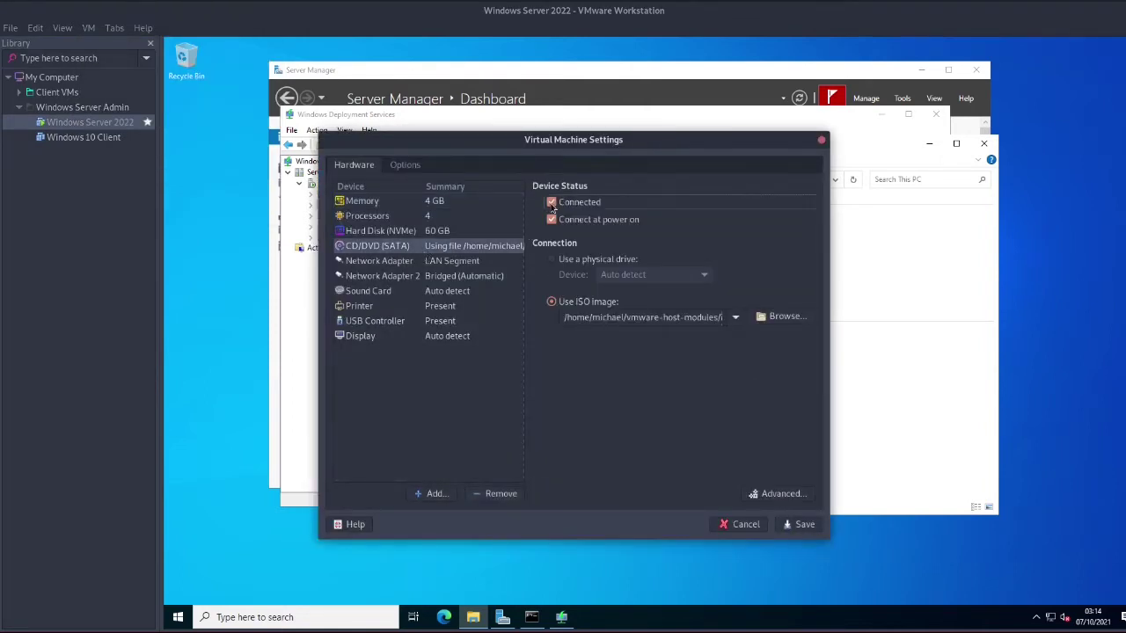
left_click(786, 526)
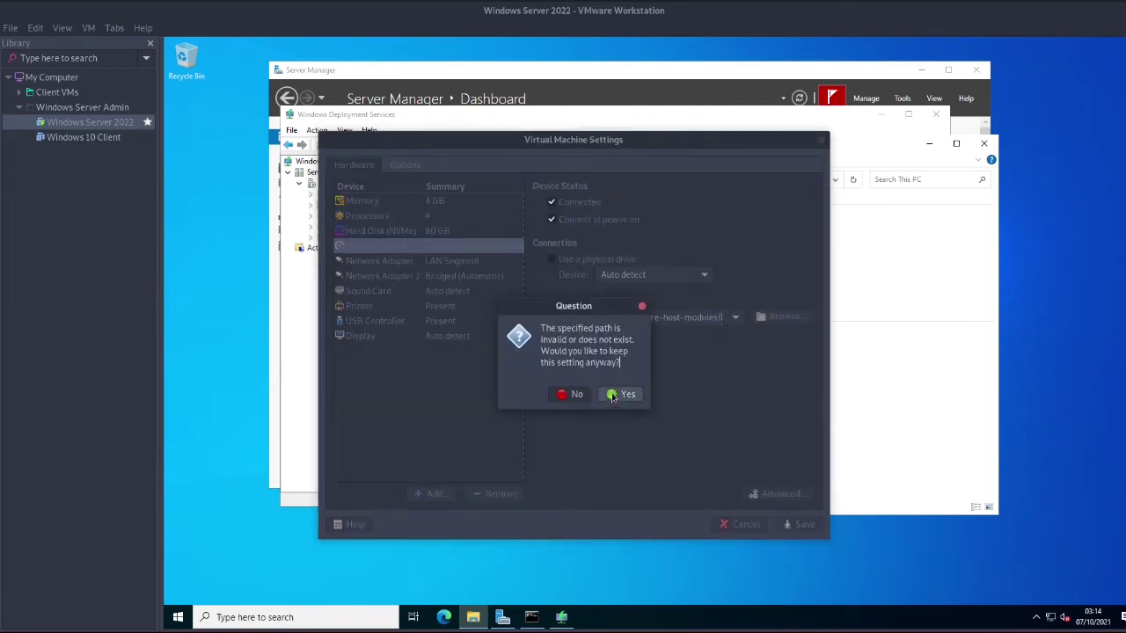
left_click(573, 395)
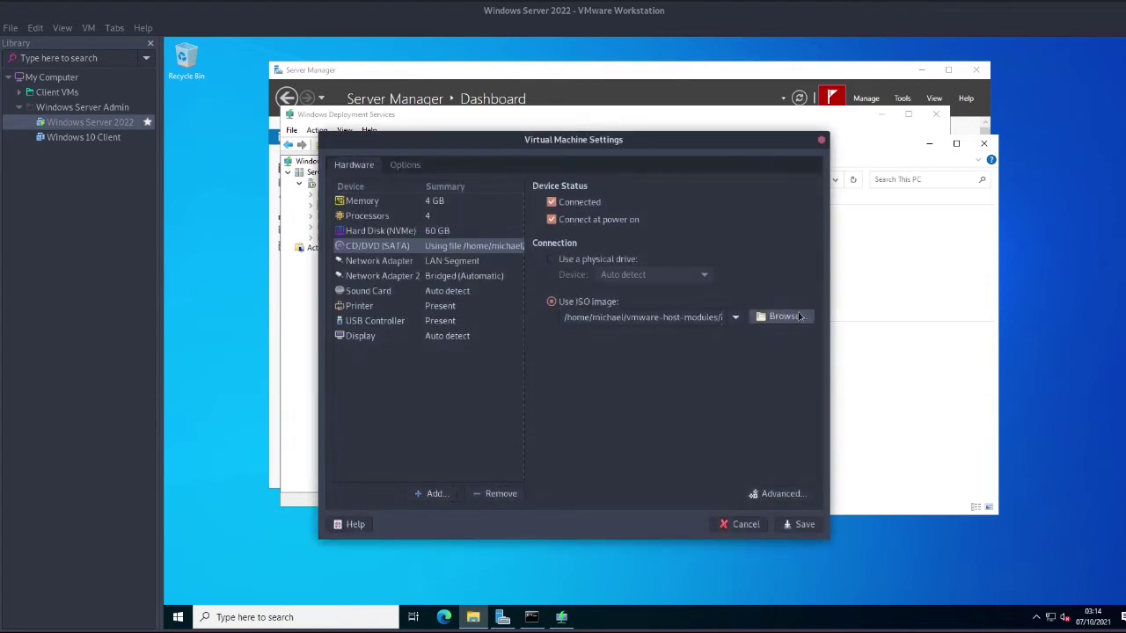
left_click(782, 316)
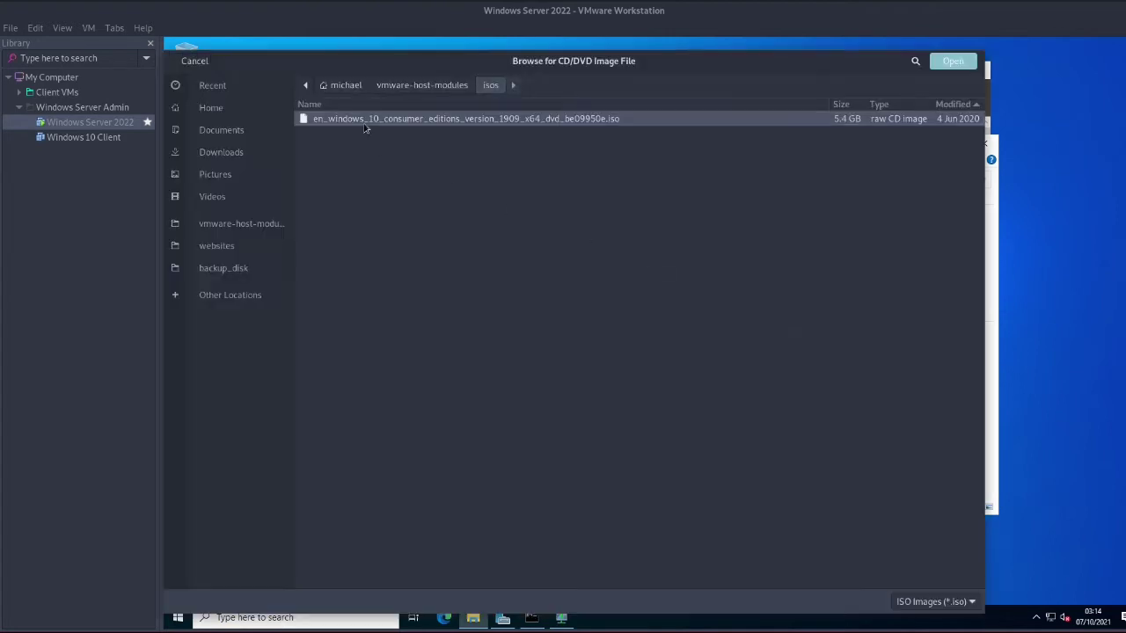
left_click(955, 62)
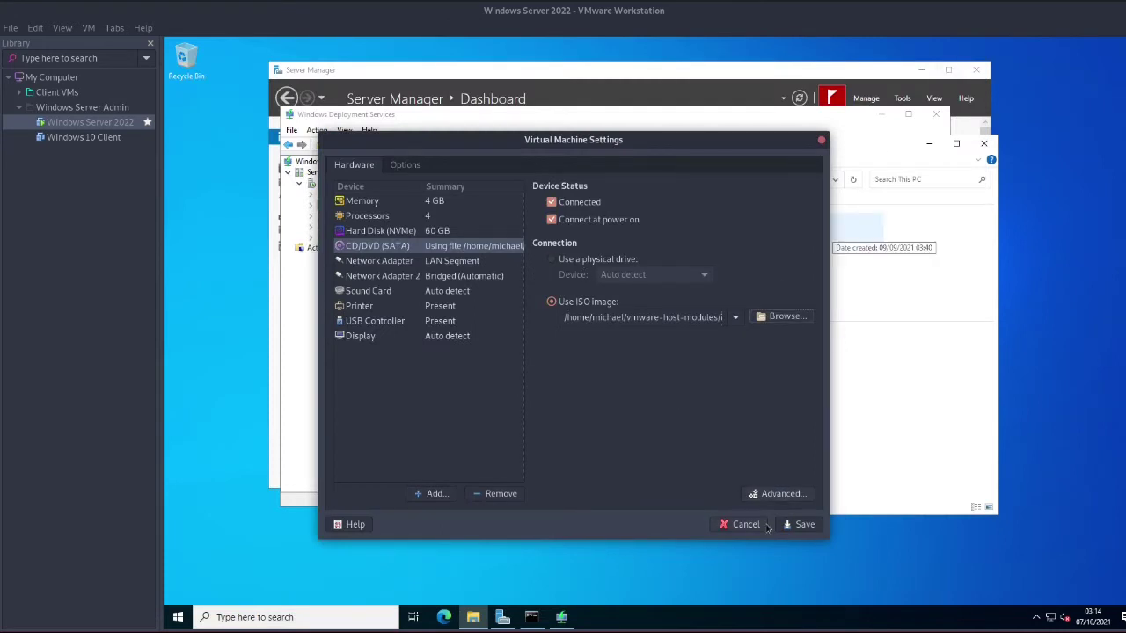
left_click(796, 526)
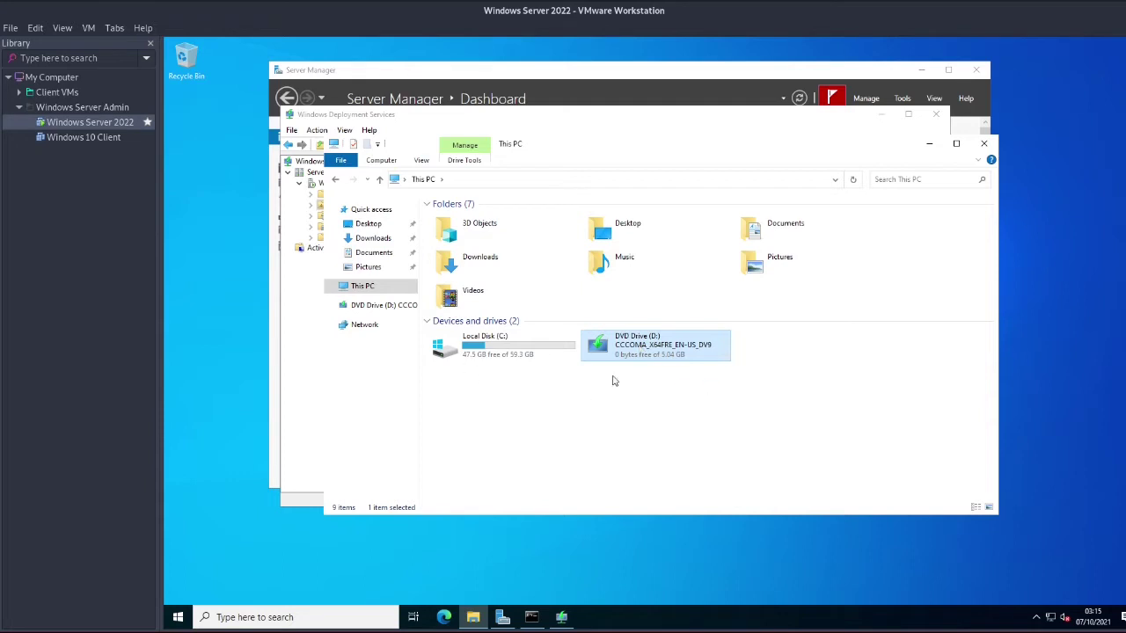
left_click(89, 28)
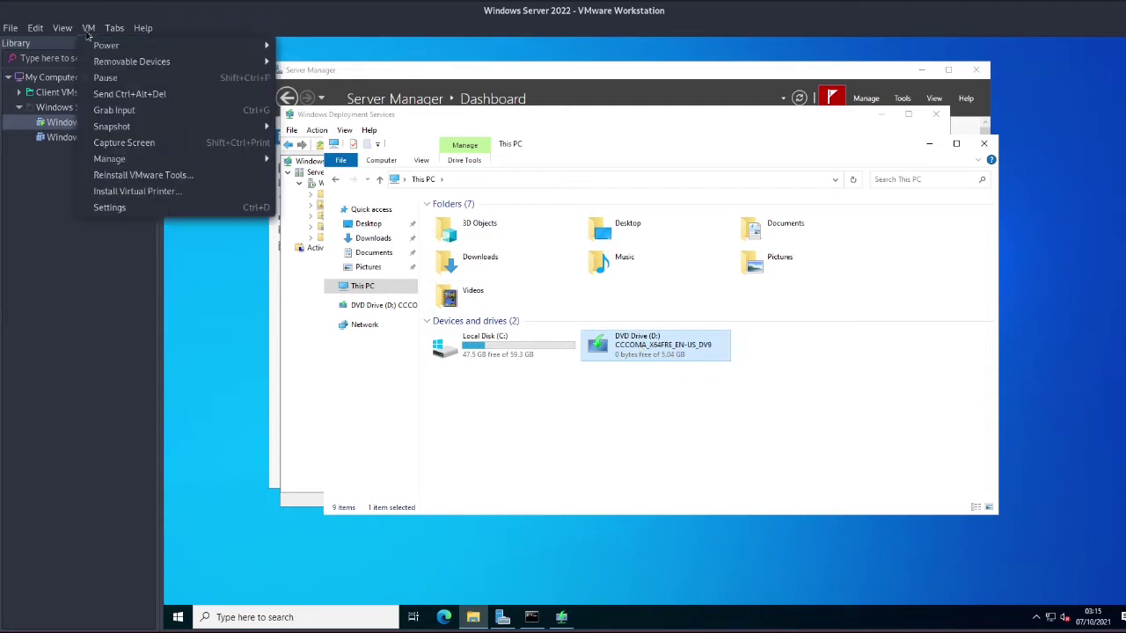
mouse_move(129, 64)
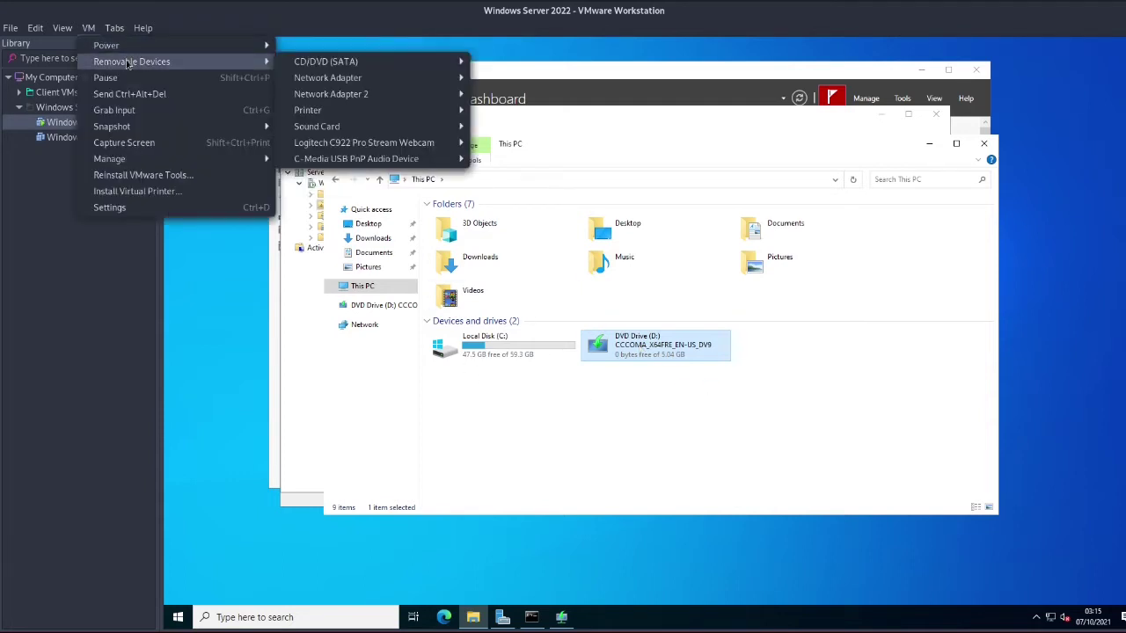
mouse_move(356, 65)
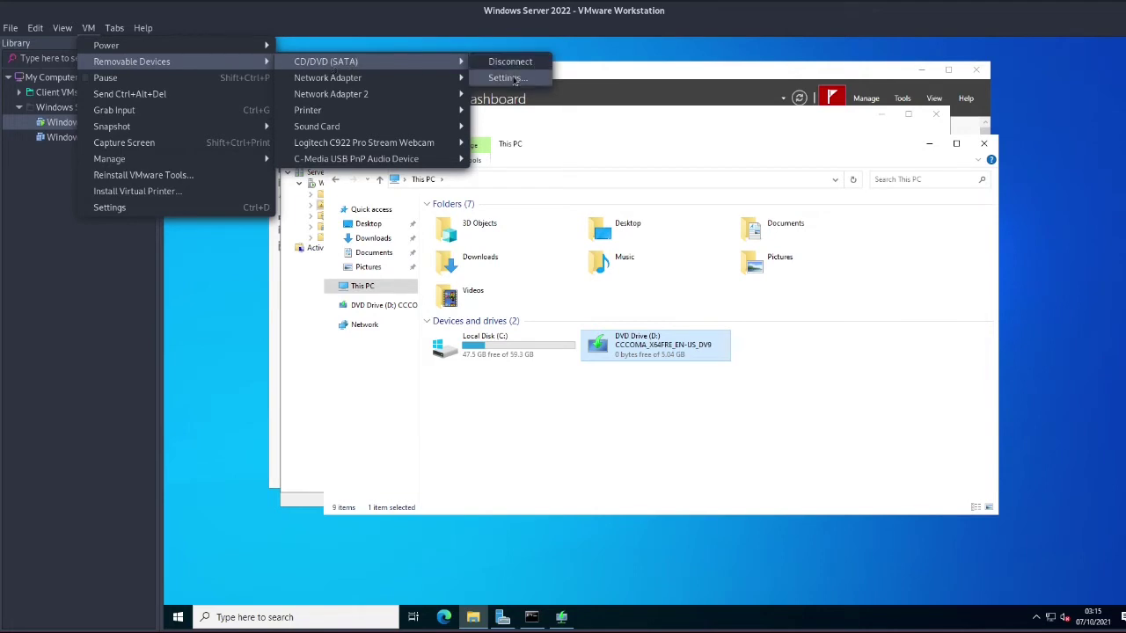
left_click(506, 78)
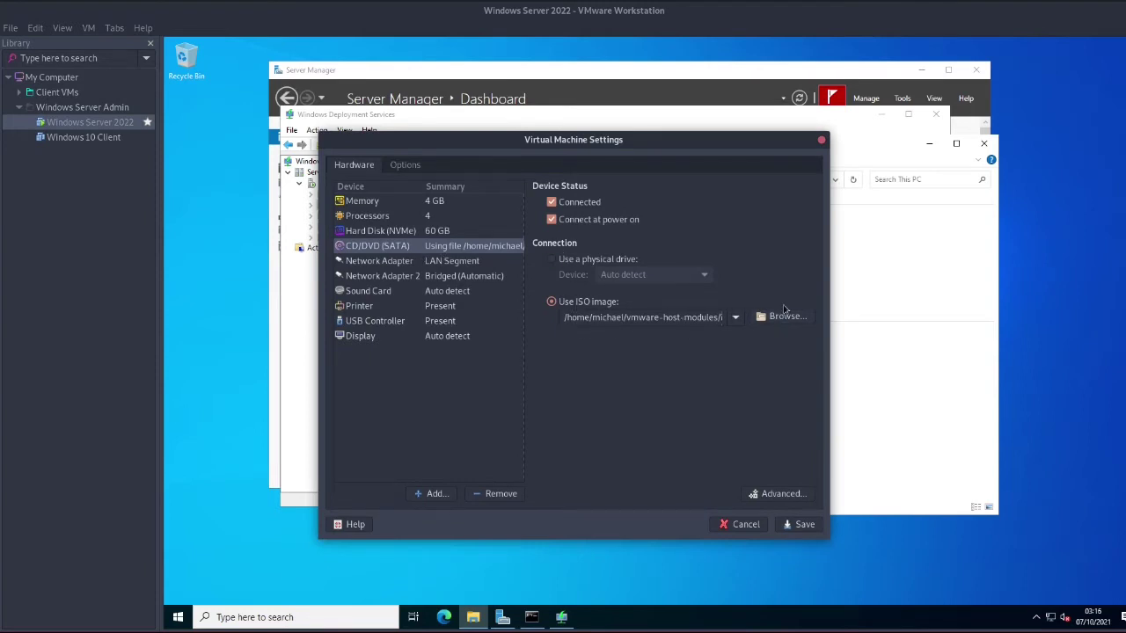
left_click(781, 318)
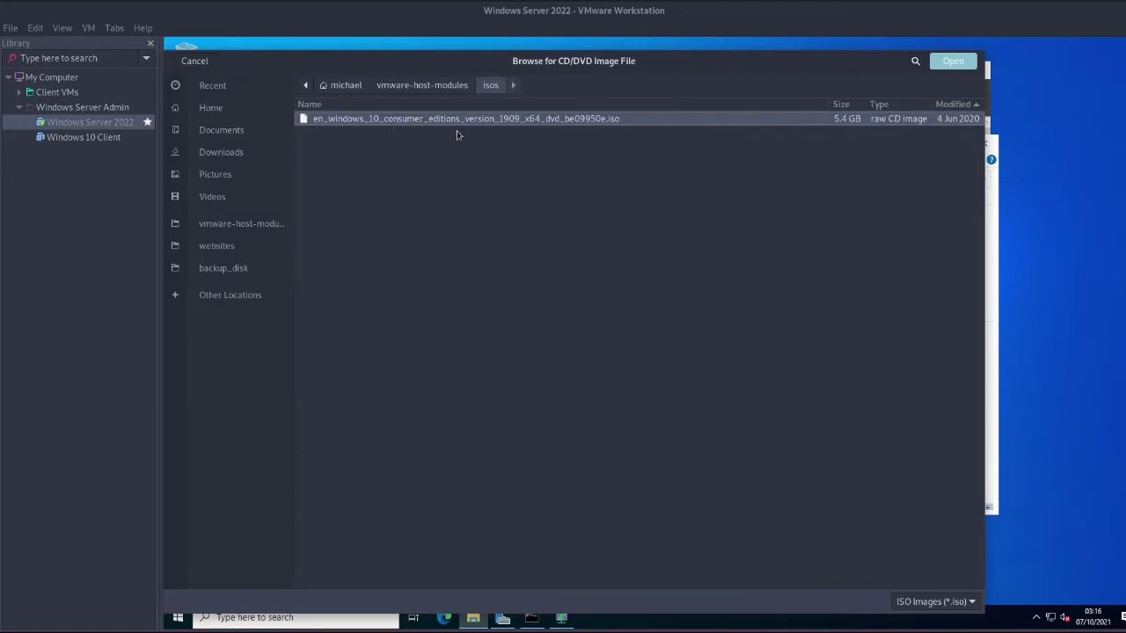
left_click(195, 61)
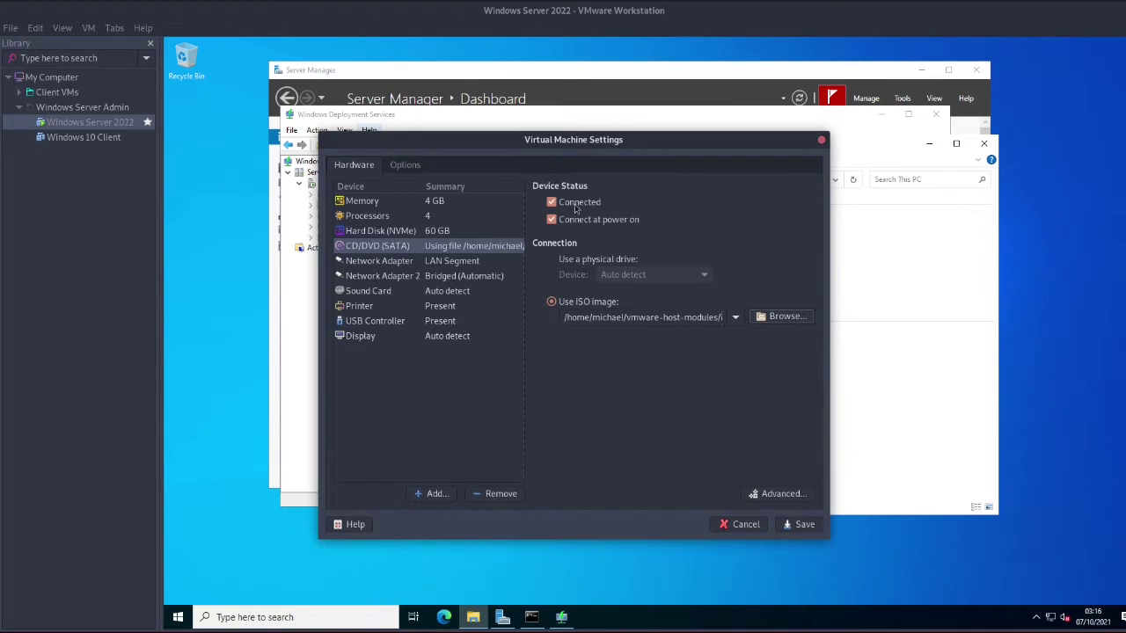
left_click(746, 525)
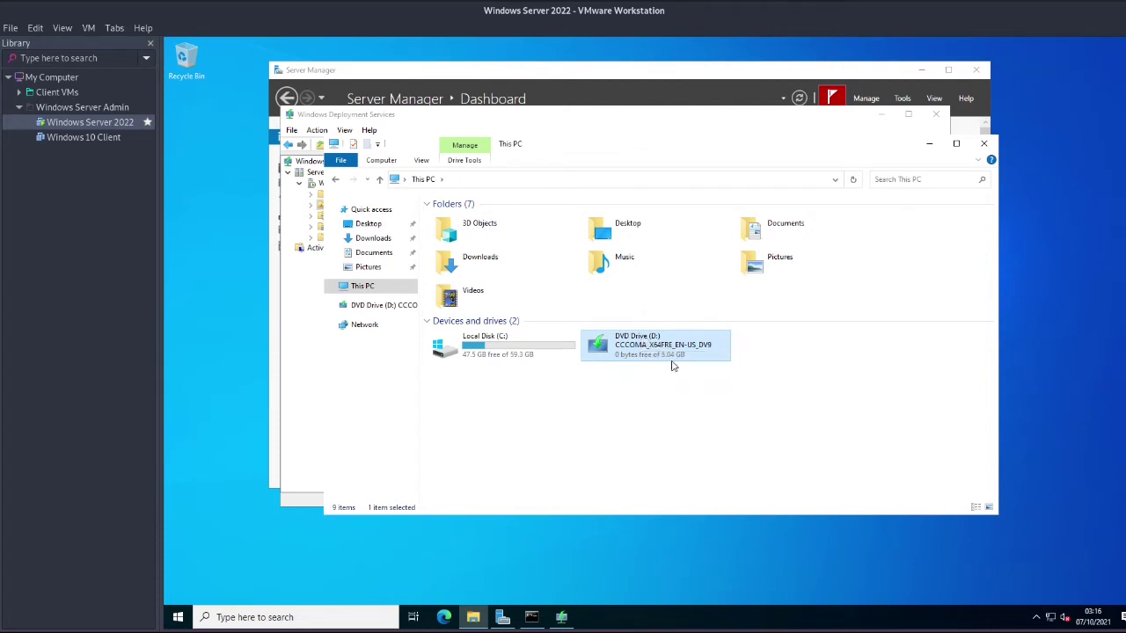
- Start adding a boot image in Windows Deployment Services using D:\sources\boot.wim from the DVD
left_click(929, 144)
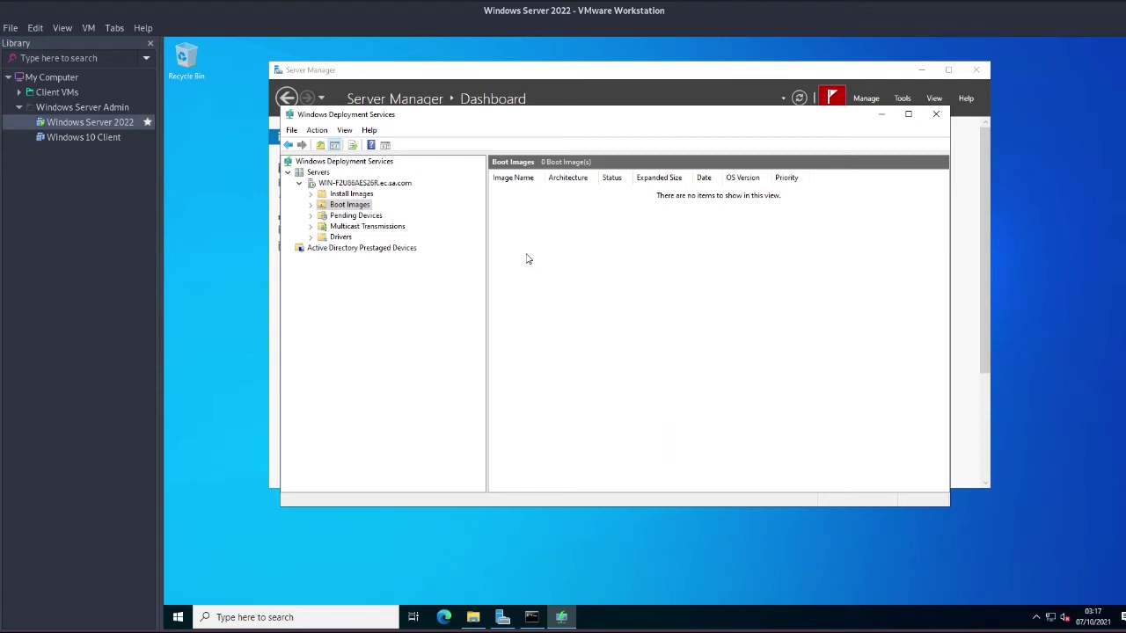
right_click(592, 243)
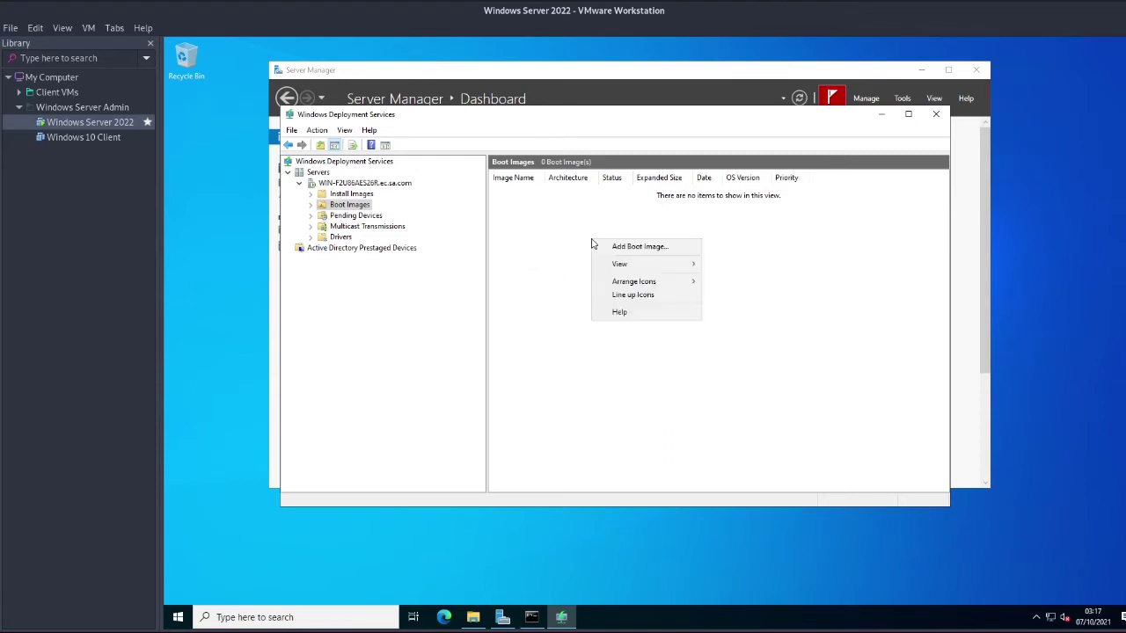
left_click(675, 250)
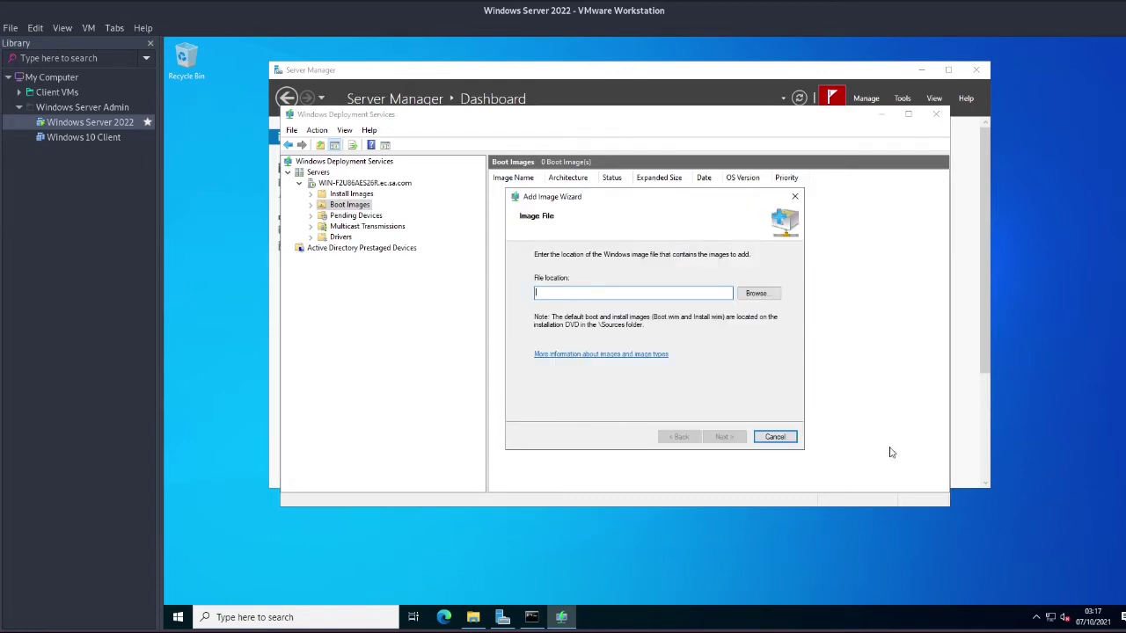
left_click(763, 296)
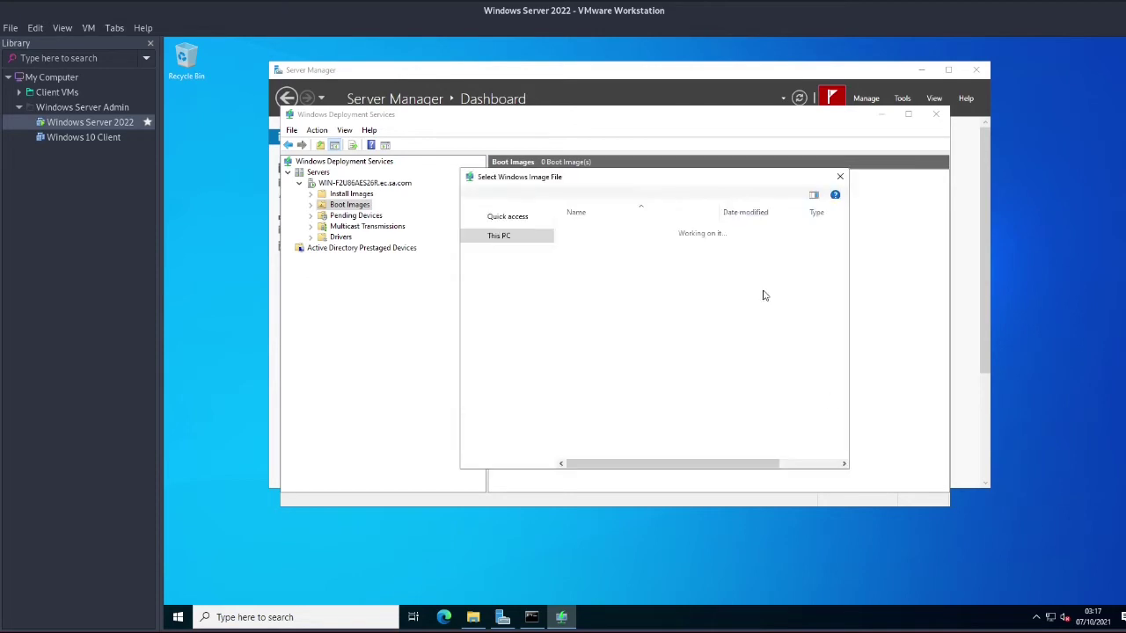
left_click(498, 342)
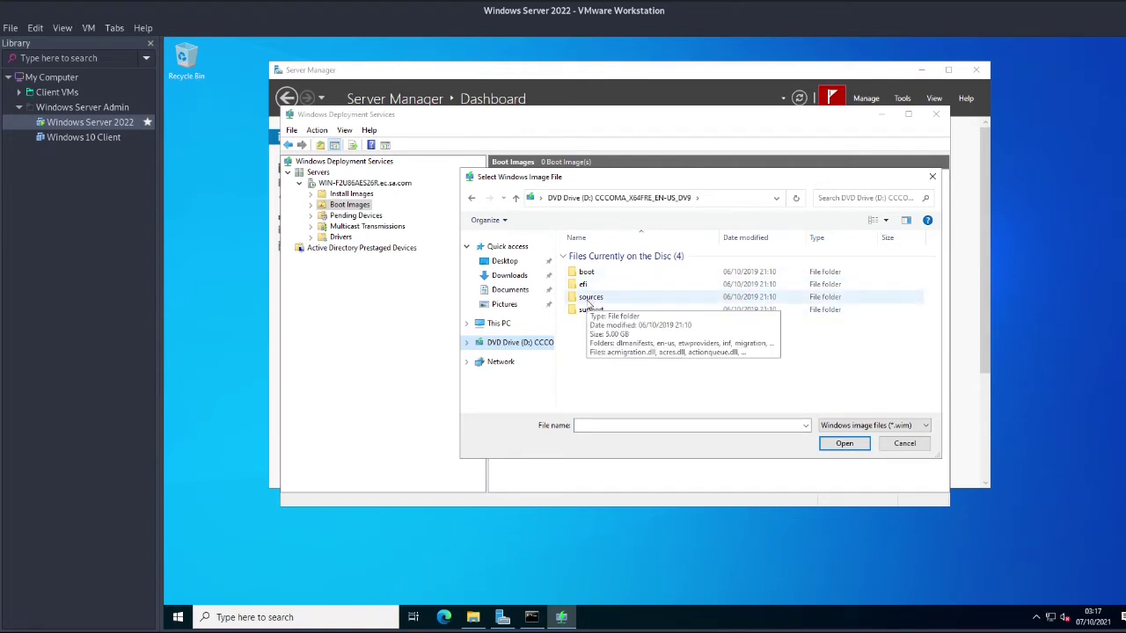
double_click(589, 299)
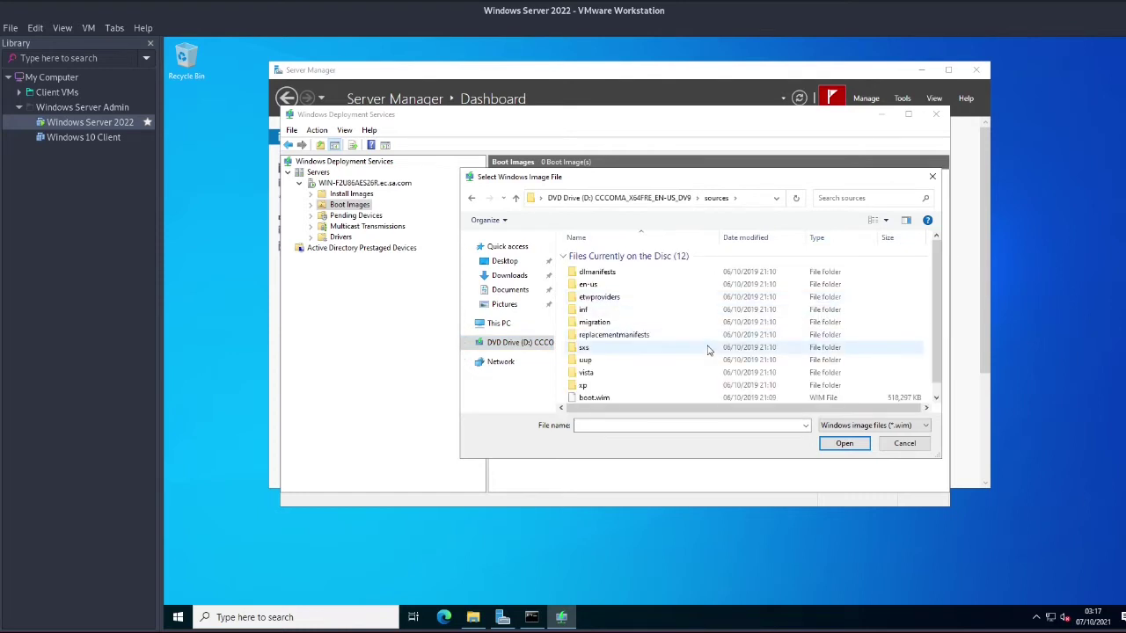
scroll(708, 350, "down", 1)
left_click(600, 382)
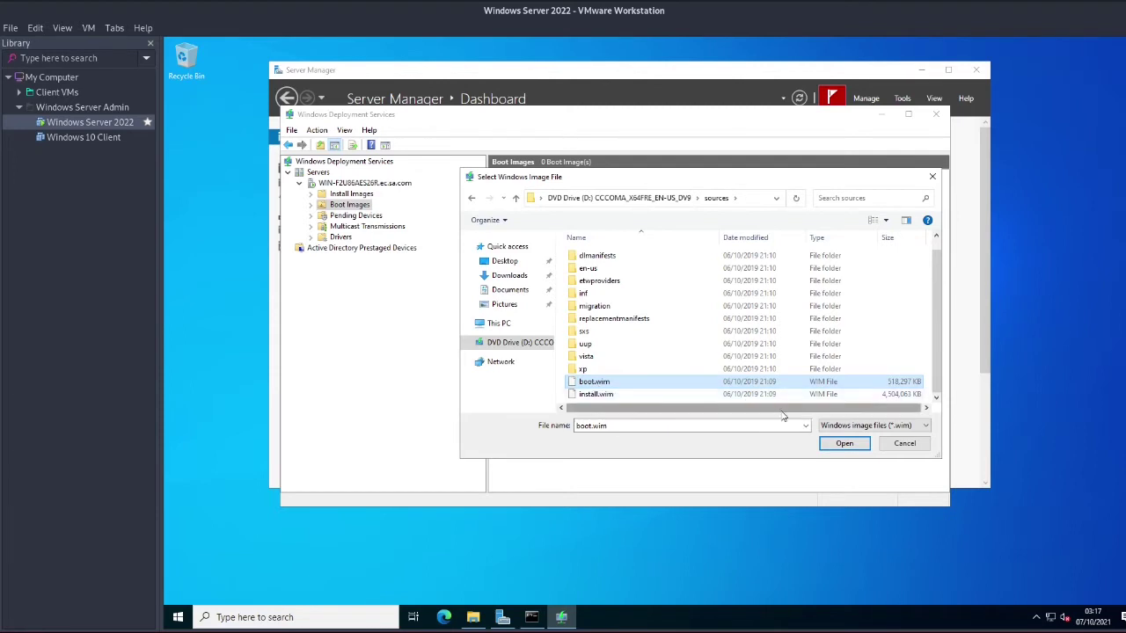
left_click(843, 445)
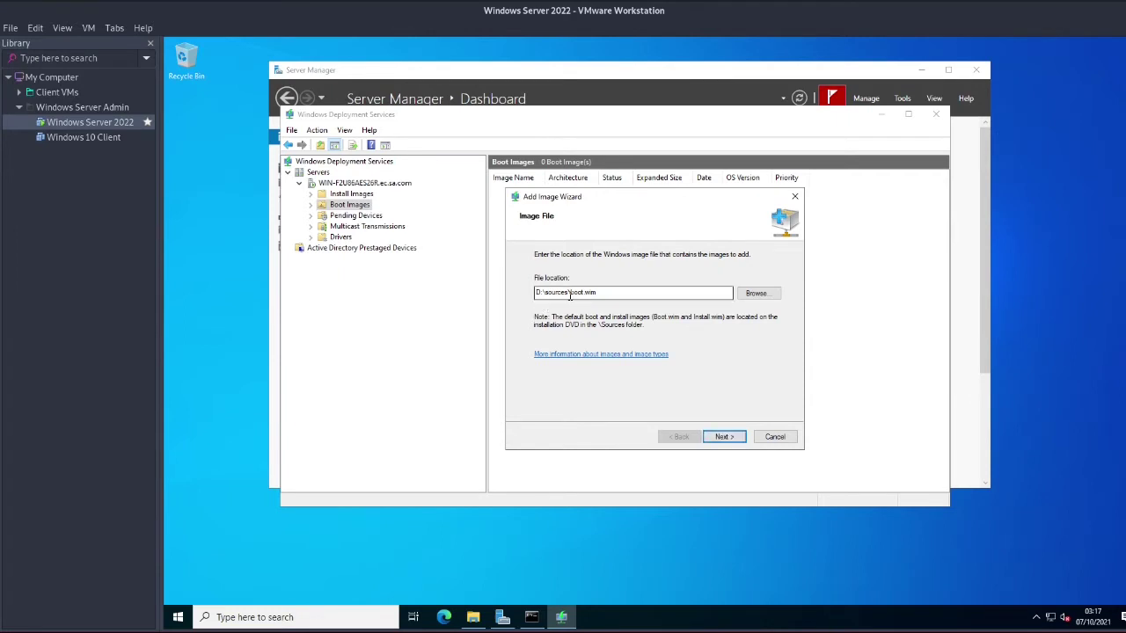
left_click_drag(607, 294, 526, 296)
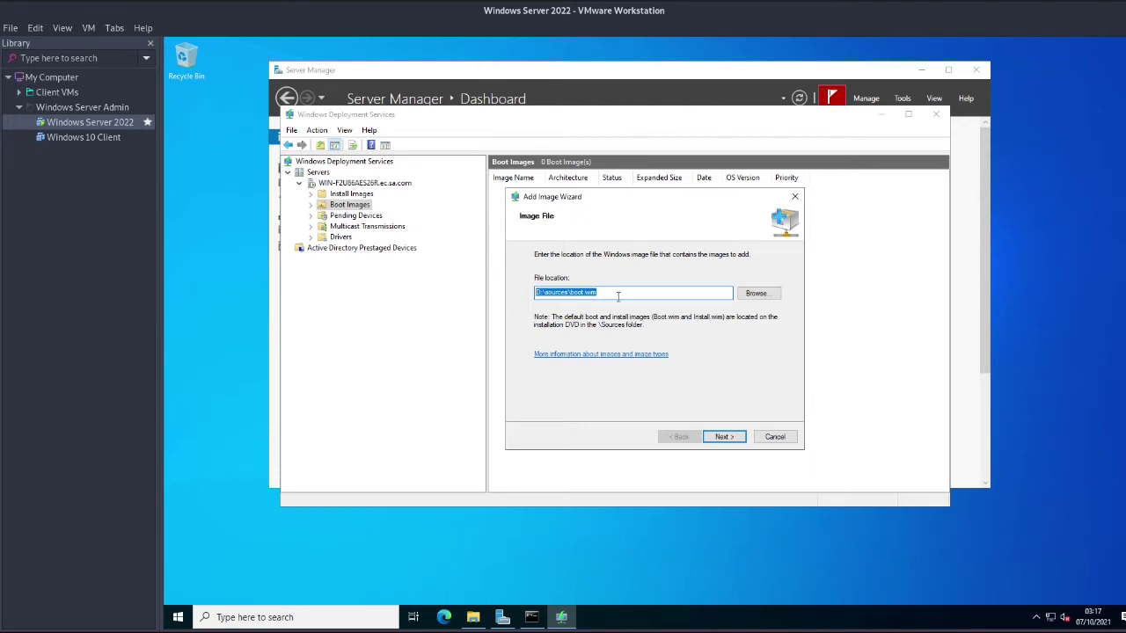
left_click(723, 436)
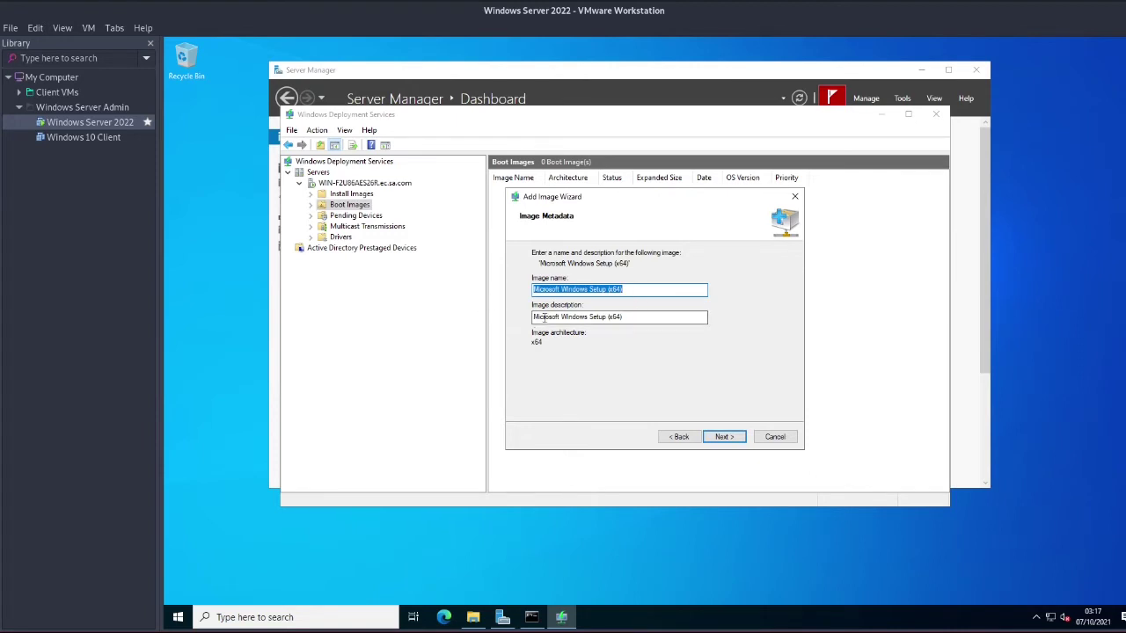
- Name and describe the boot image 'Microsoft Windows 10 Setup (x64)', finish adding it, and widen the Image Name column
left_click(607, 290)
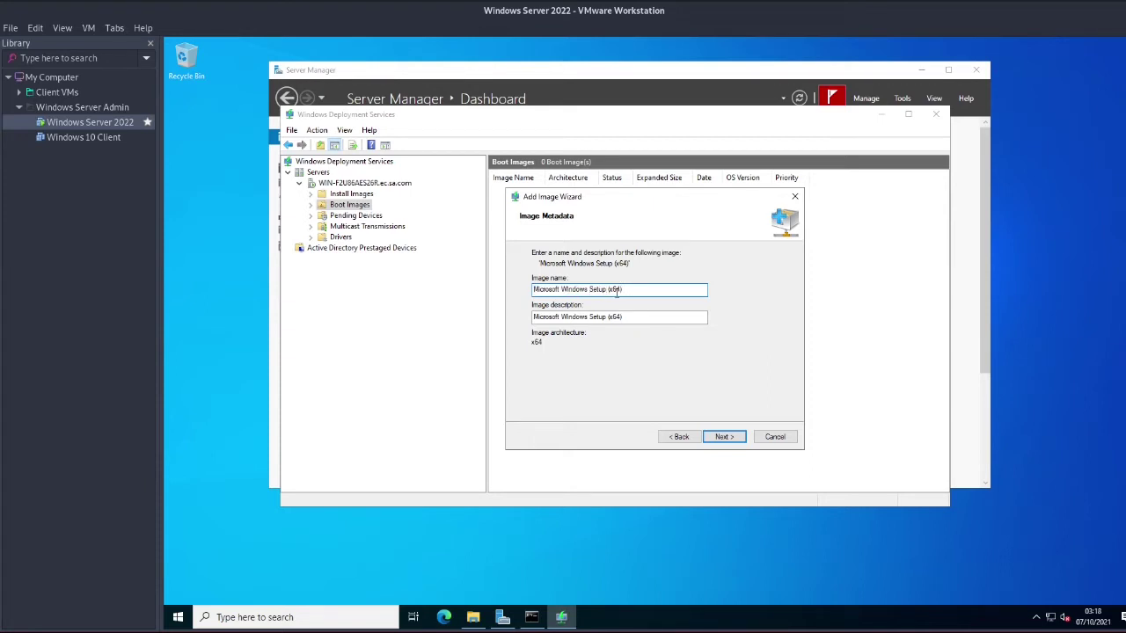
type("10")
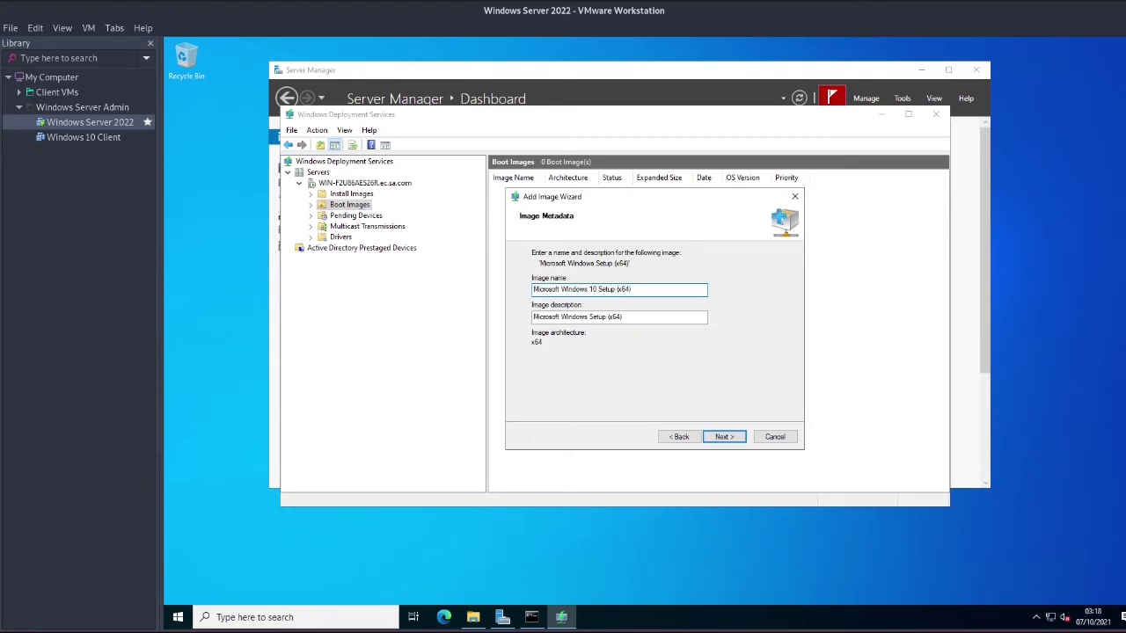
left_click(590, 316)
type("10")
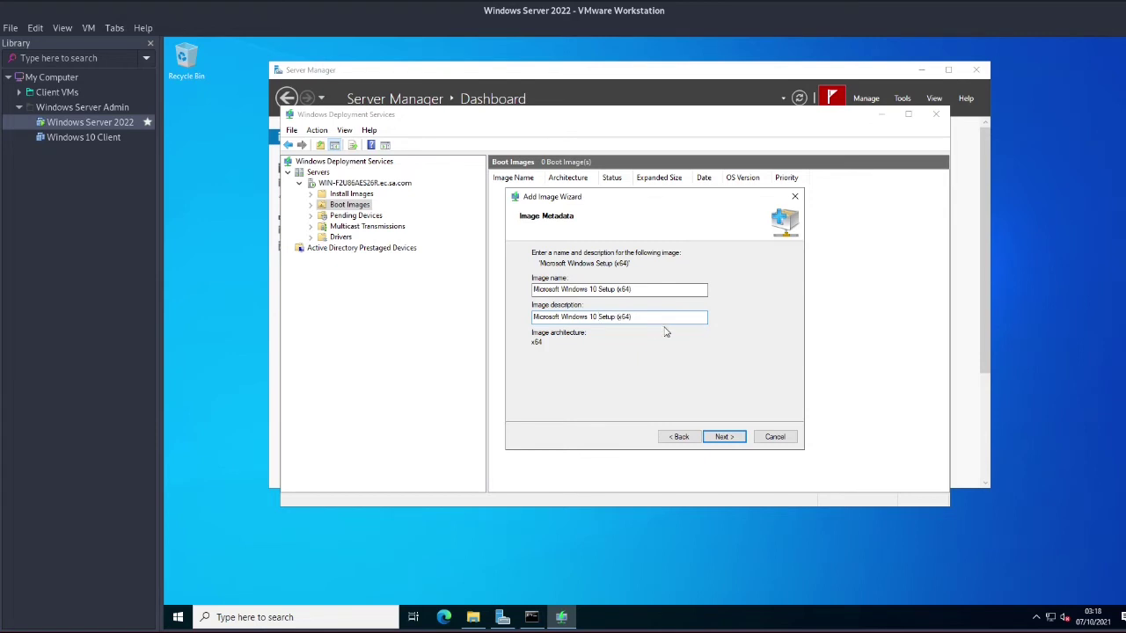
left_click(724, 437)
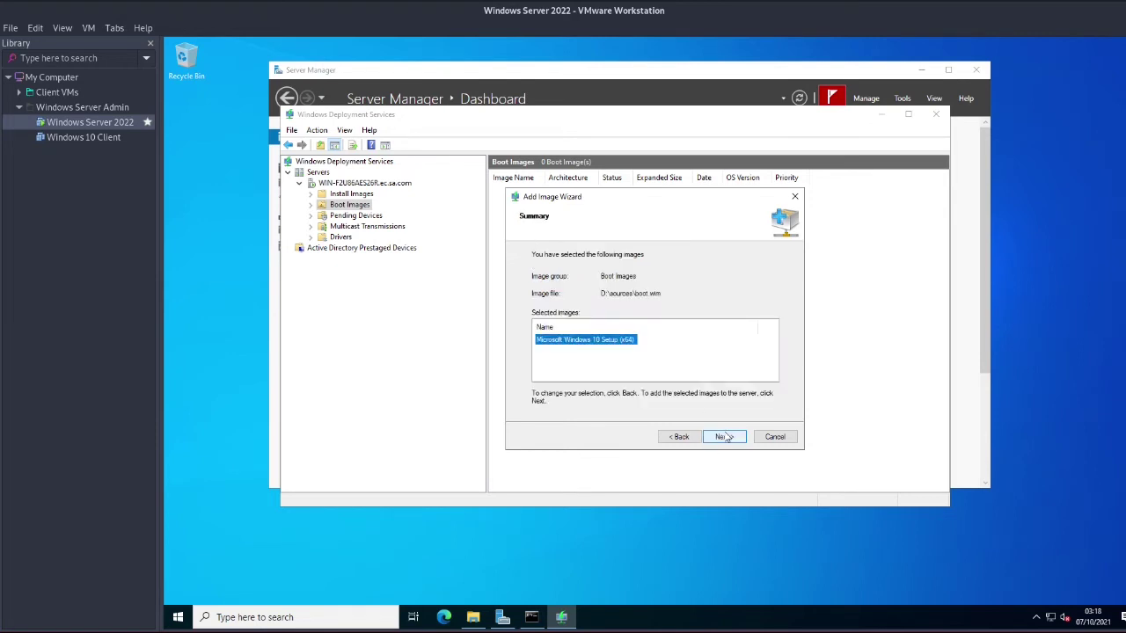
left_click(726, 439)
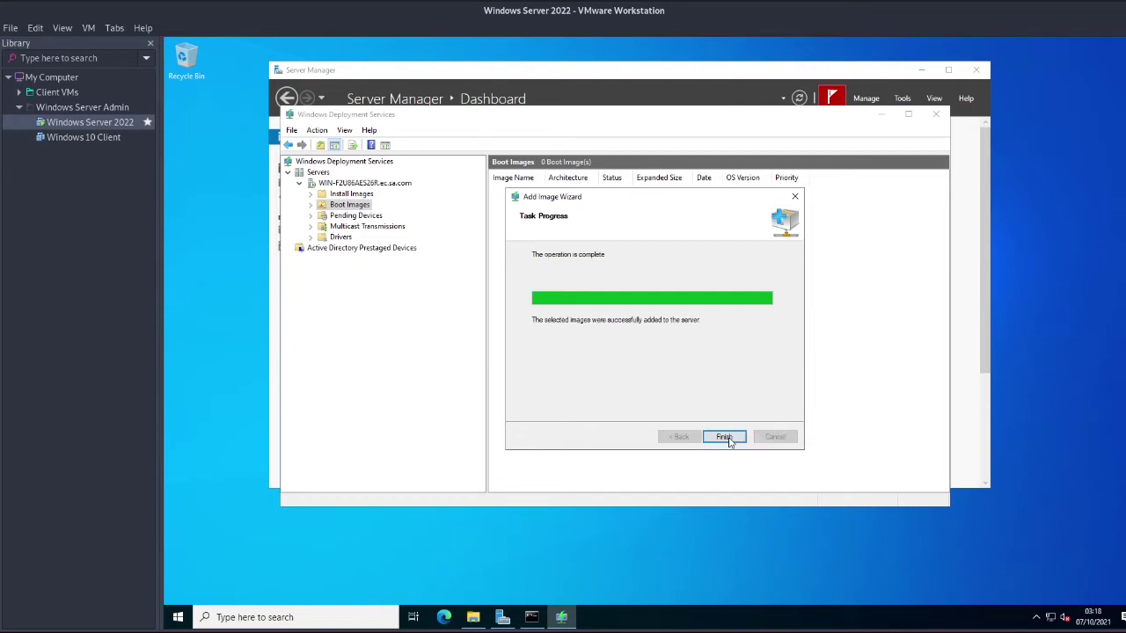
left_click(724, 438)
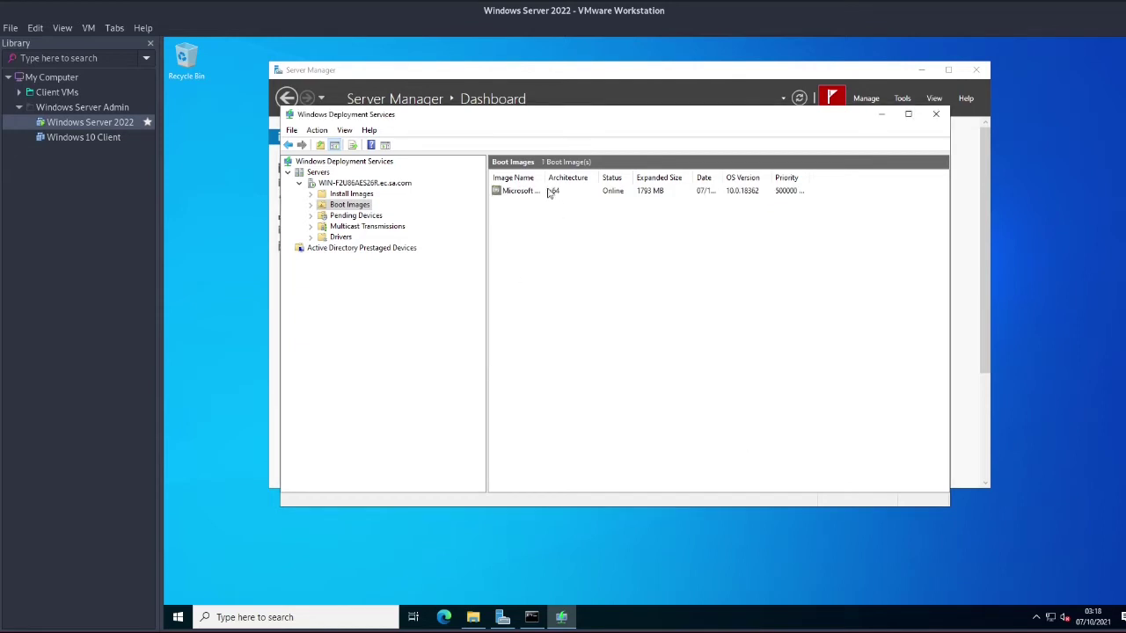
left_click_drag(582, 177, 650, 177)
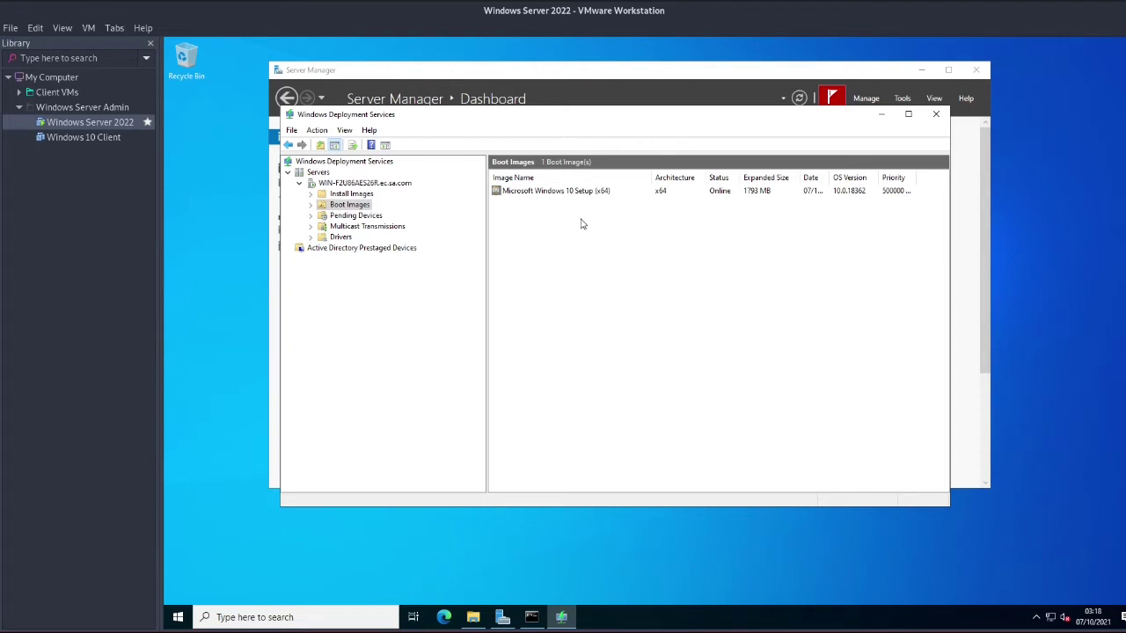
- Add an install image to new group ImageGroup1 from D:\sources\install.wim and list its editions
left_click(362, 194)
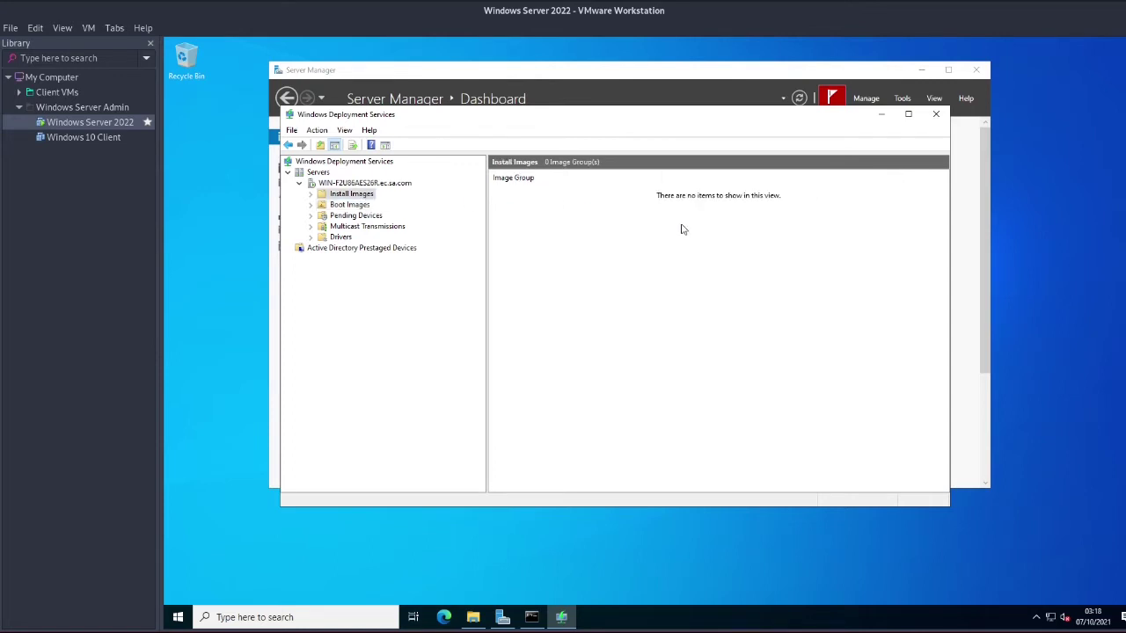
right_click(630, 233)
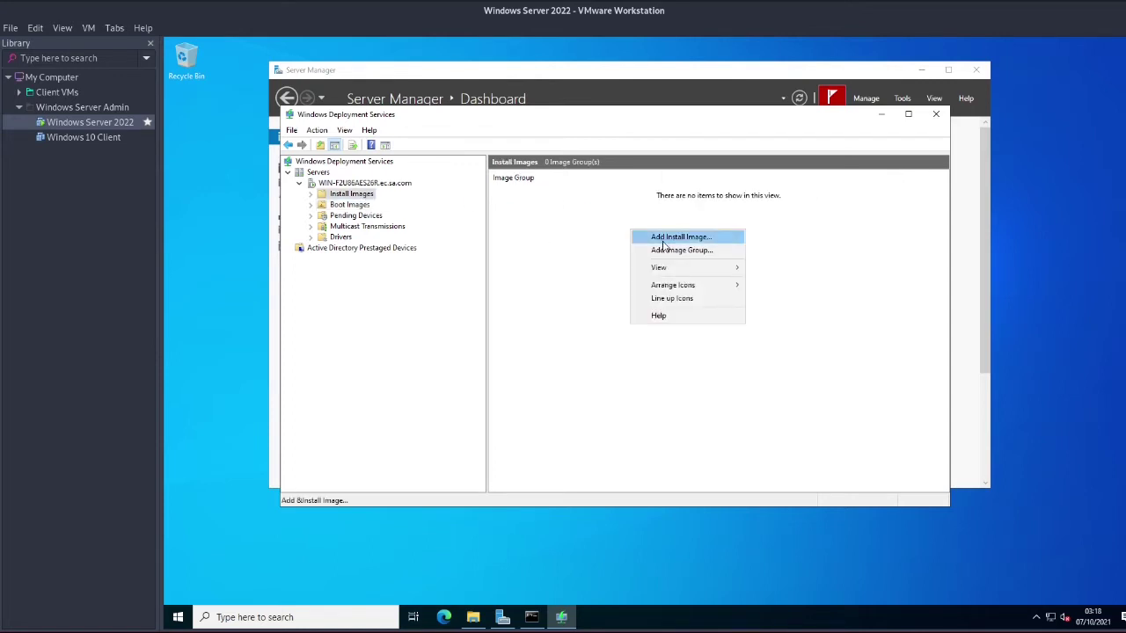
left_click(664, 241)
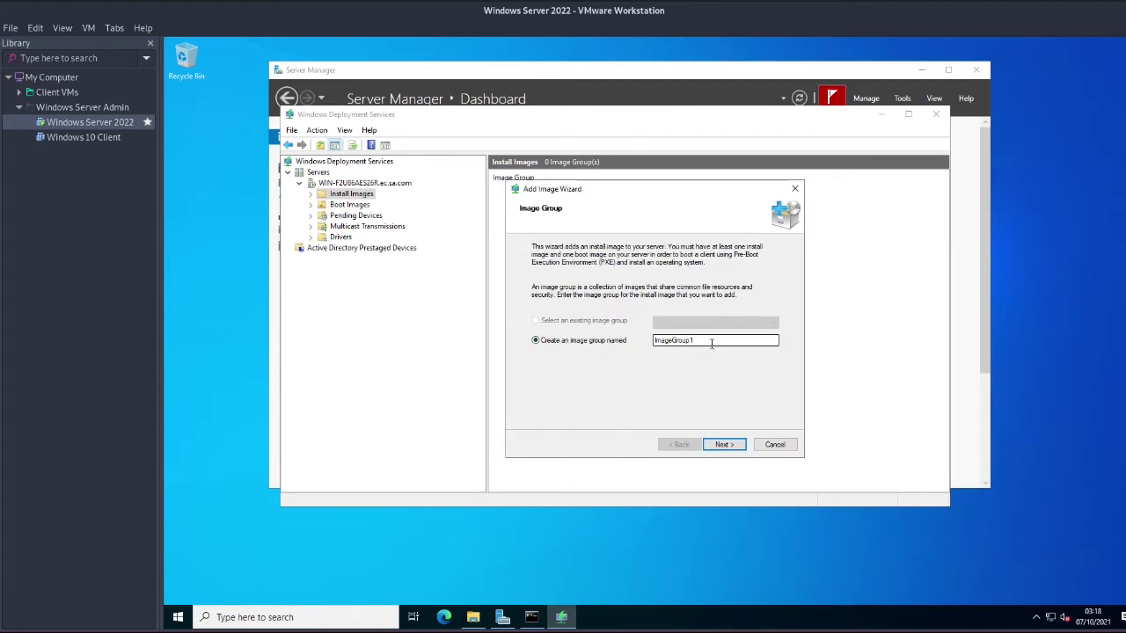
left_click(721, 444)
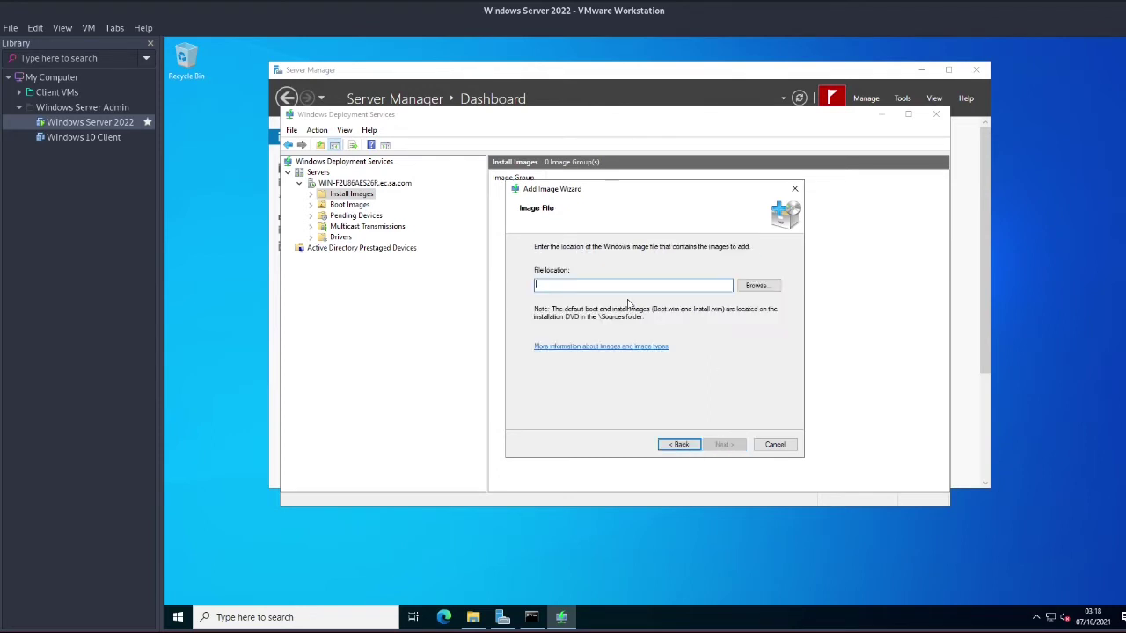
left_click(753, 285)
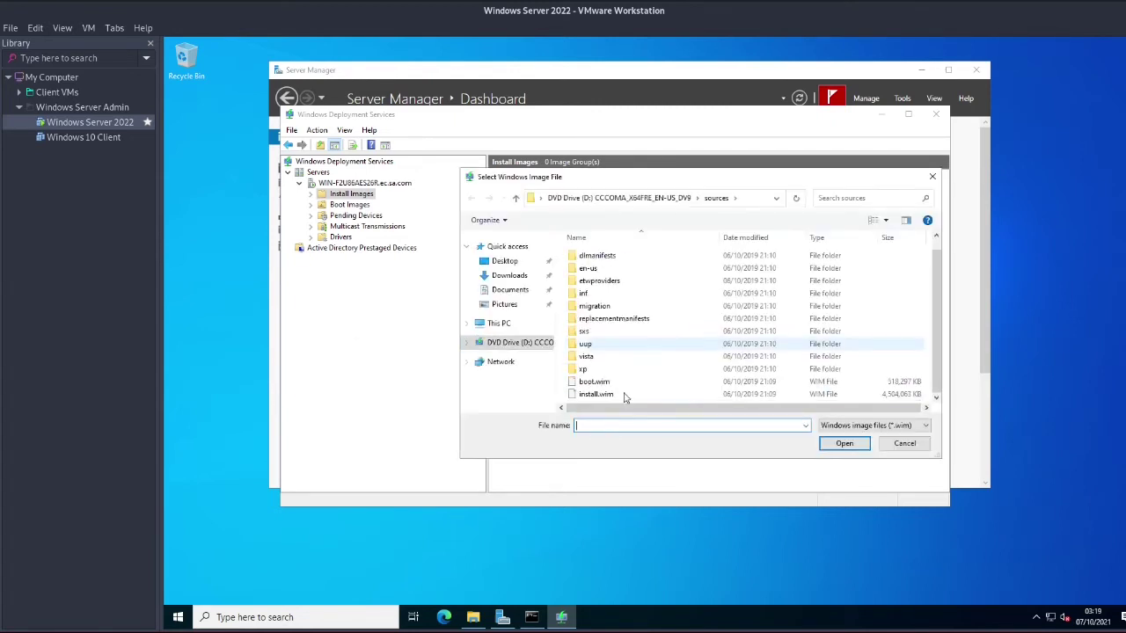
left_click(603, 396)
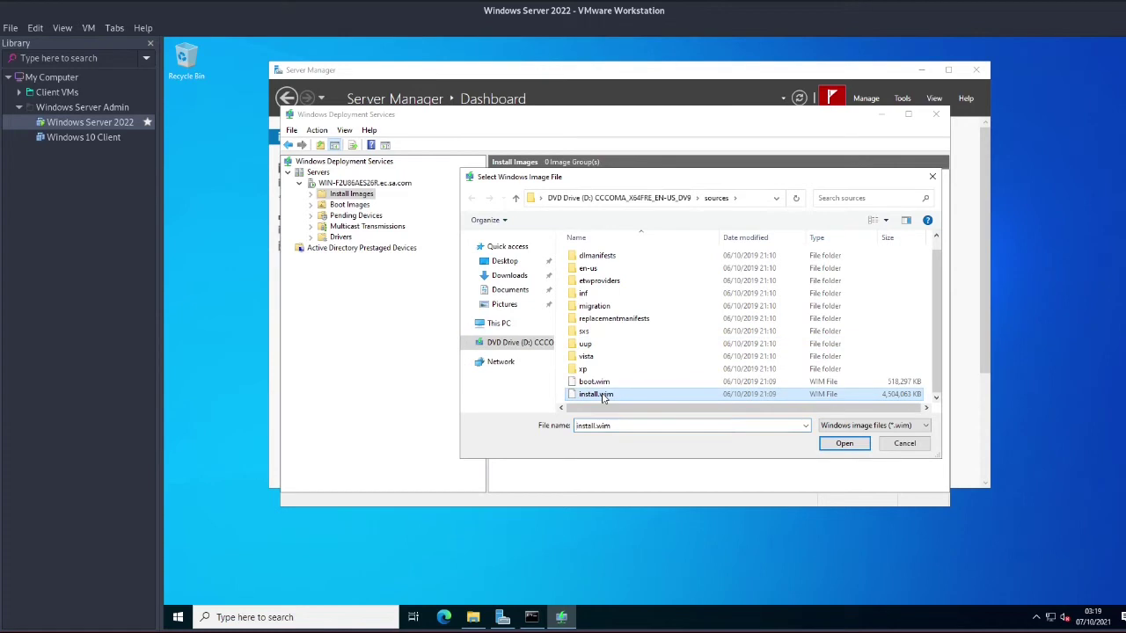
left_click(843, 444)
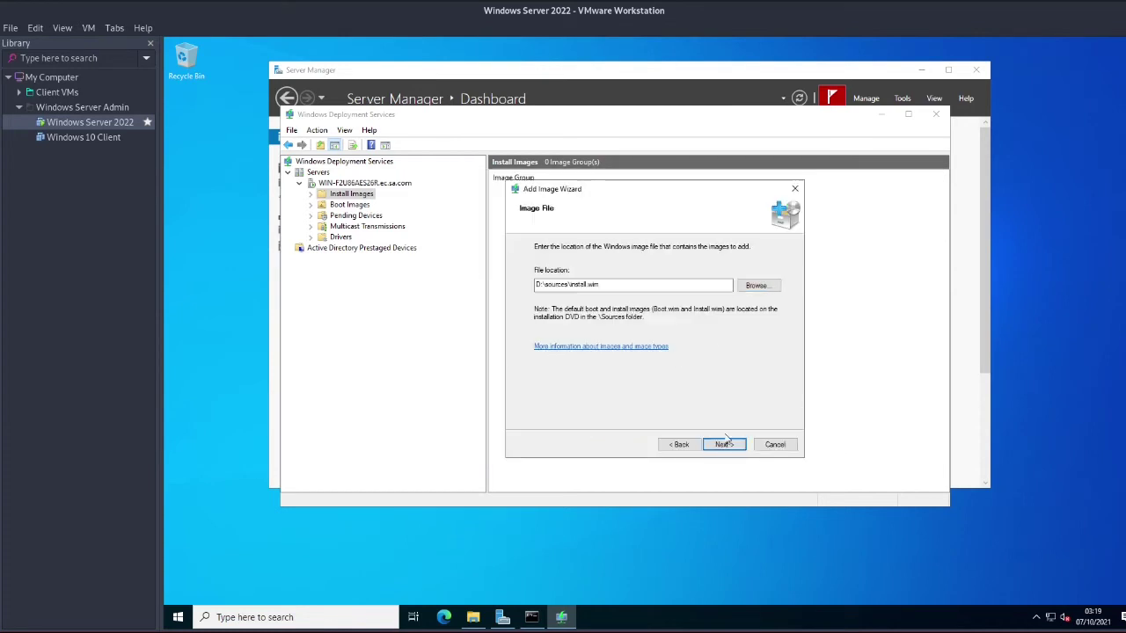
left_click(725, 446)
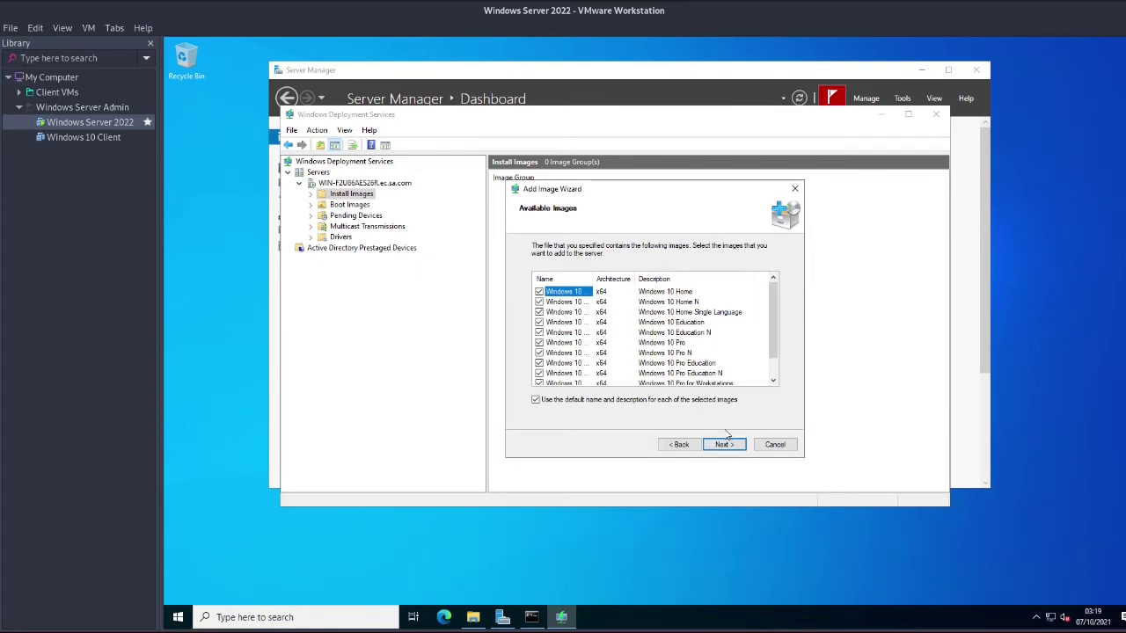
- Uncheck every Windows 10 edition except Windows 10 Pro and continue to the Summary page
left_click_drag(634, 279, 622, 279)
scroll(710, 357, "down", 1)
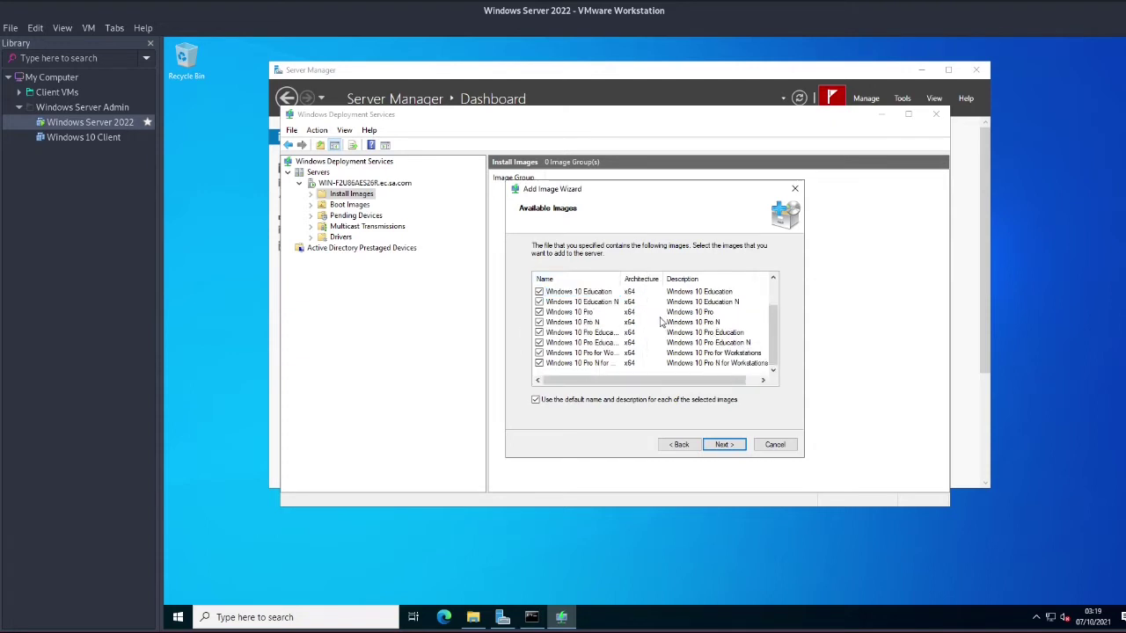
scroll(663, 327, "up", 1)
scroll(664, 331, "down", 1)
left_click(539, 364)
left_click(540, 352)
left_click(540, 342)
left_click(540, 333)
scroll(547, 339, "up", 1)
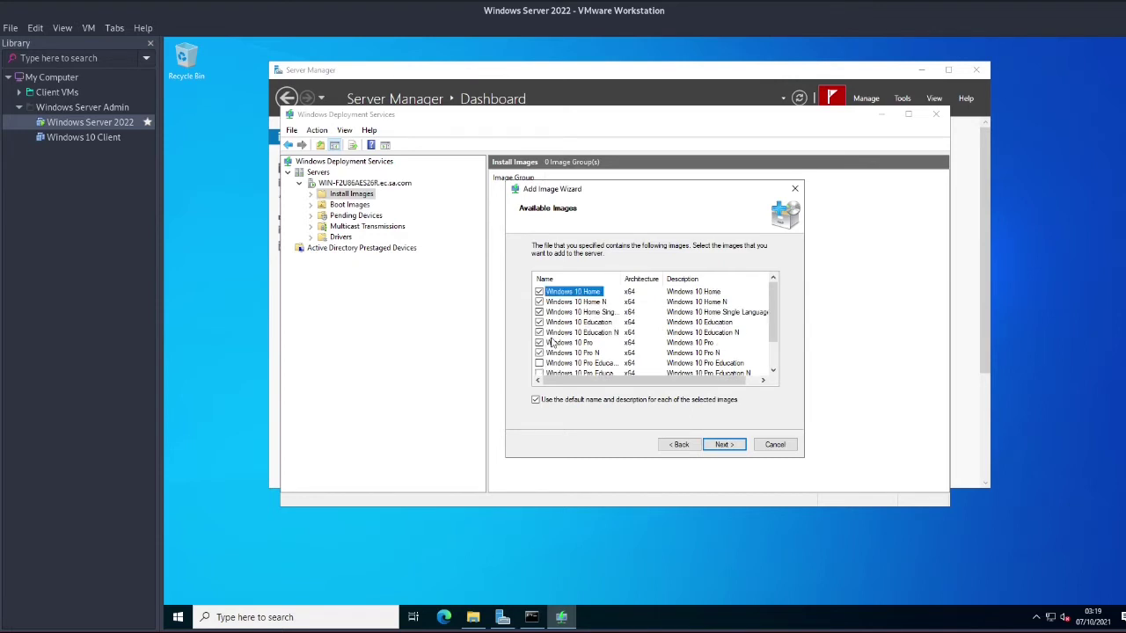
left_click(539, 353)
left_click(539, 333)
left_click(540, 322)
left_click(539, 311)
left_click(539, 302)
left_click(539, 291)
left_click(603, 346)
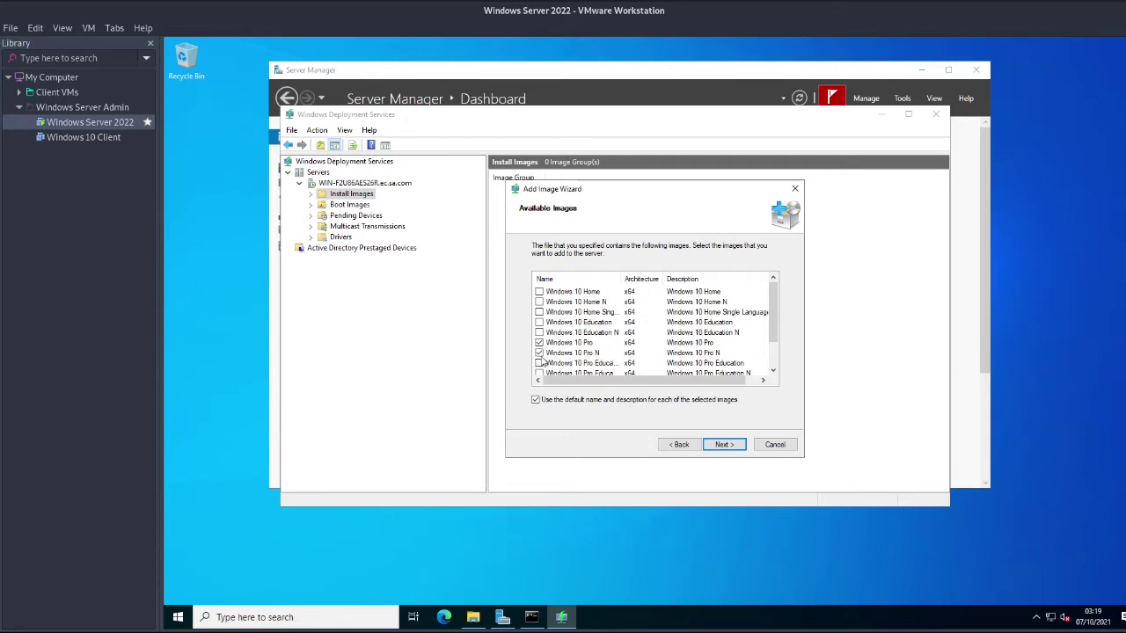
left_click(540, 354)
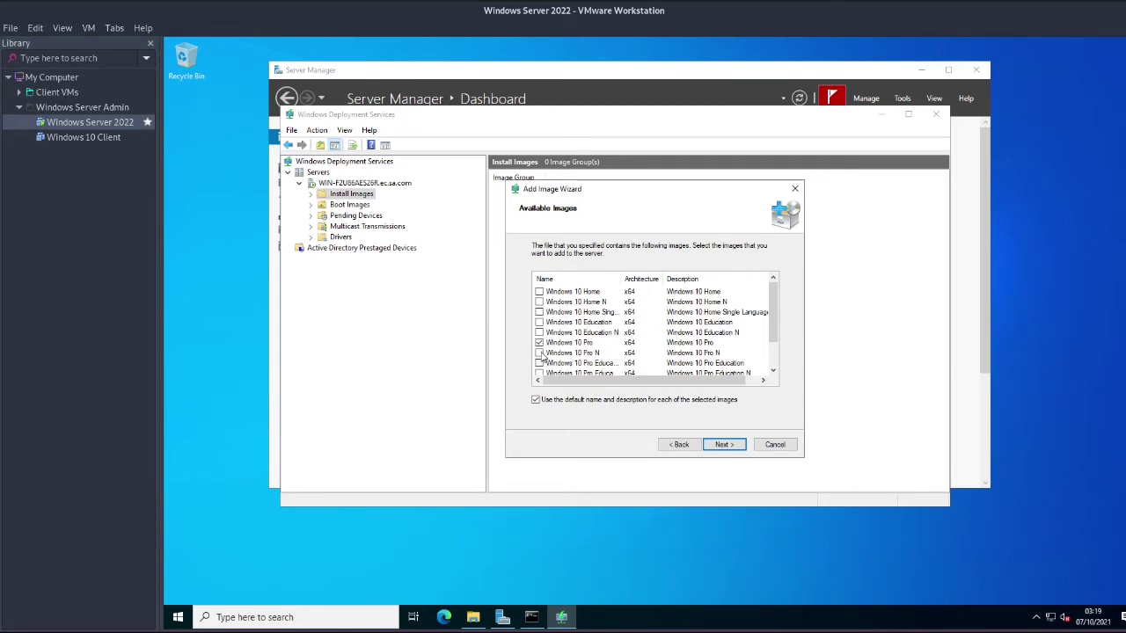
left_click(722, 446)
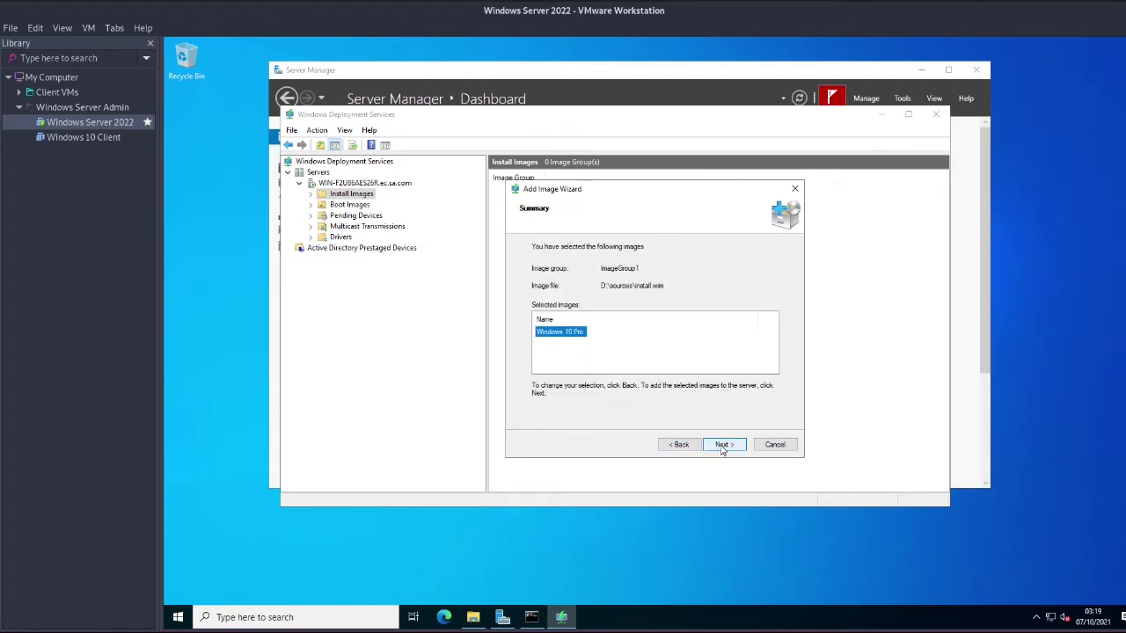
- Start importing the Windows 10 Pro install image and move the progress dialog aside
left_click(722, 445)
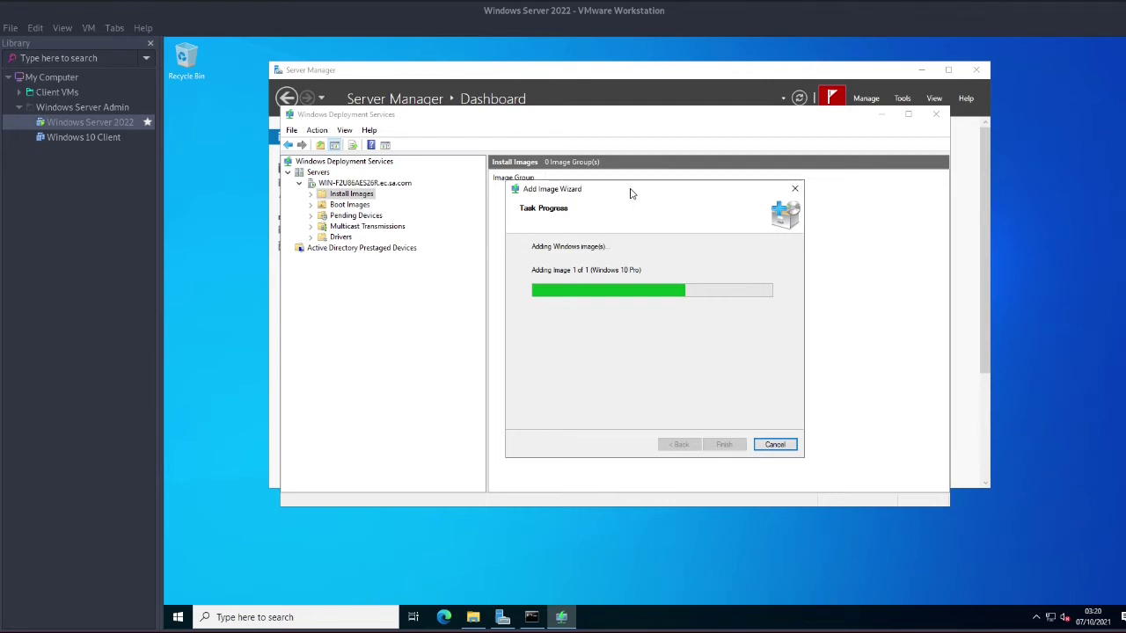
left_click_drag(631, 191, 649, 212)
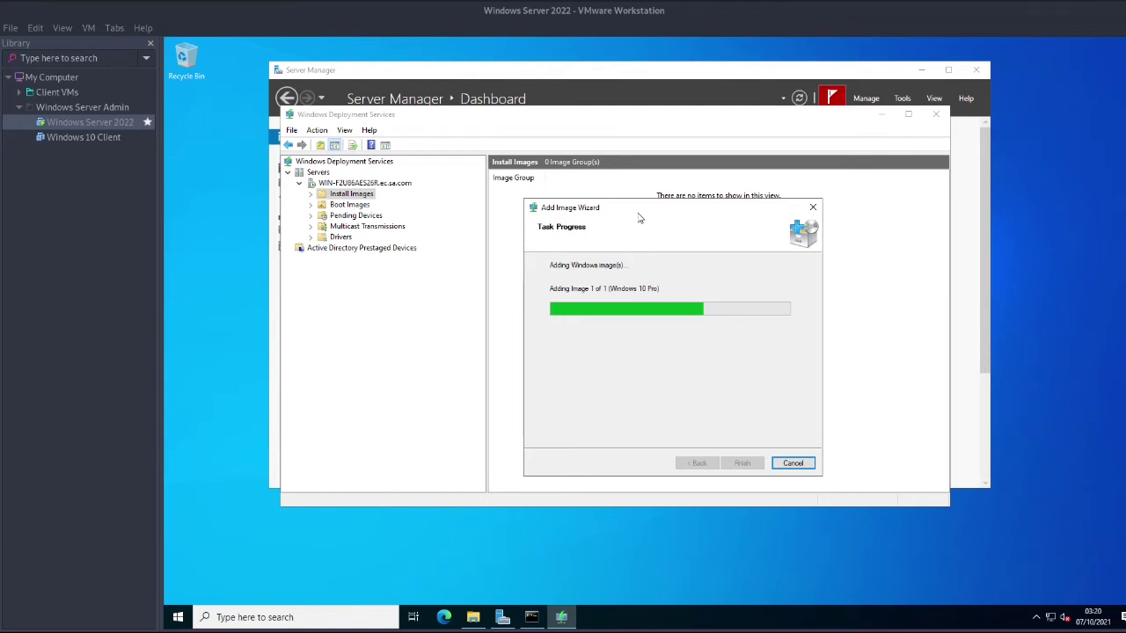
left_click_drag(674, 208, 795, 222)
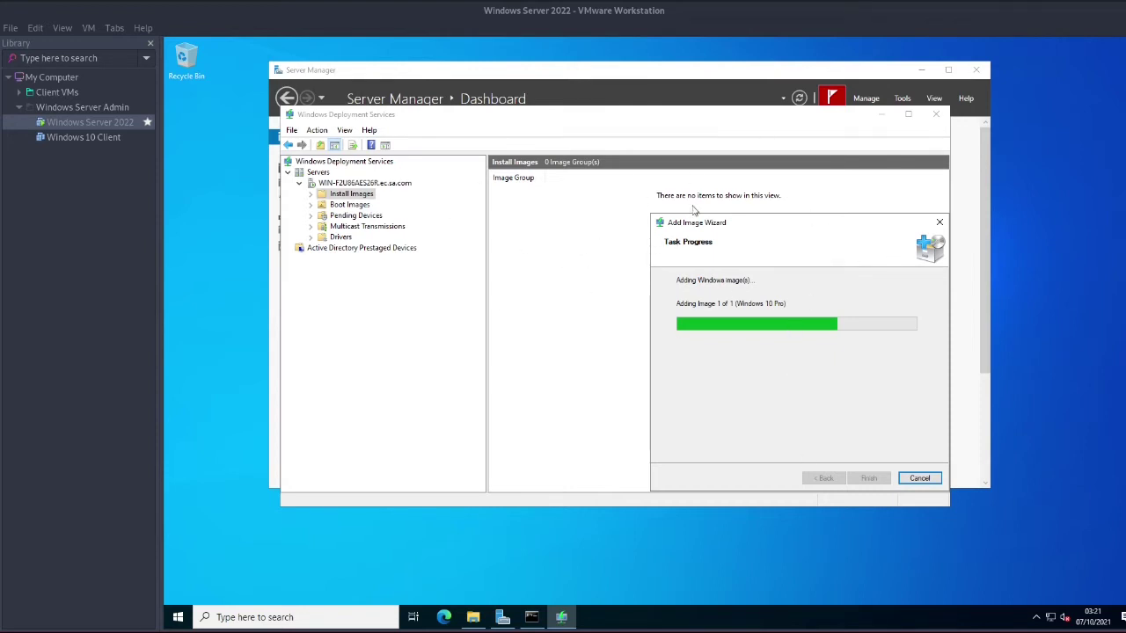
- Begin a Custom new virtual machine with Workstation 16.x compatibility, choosing to install the OS later
left_click(11, 29)
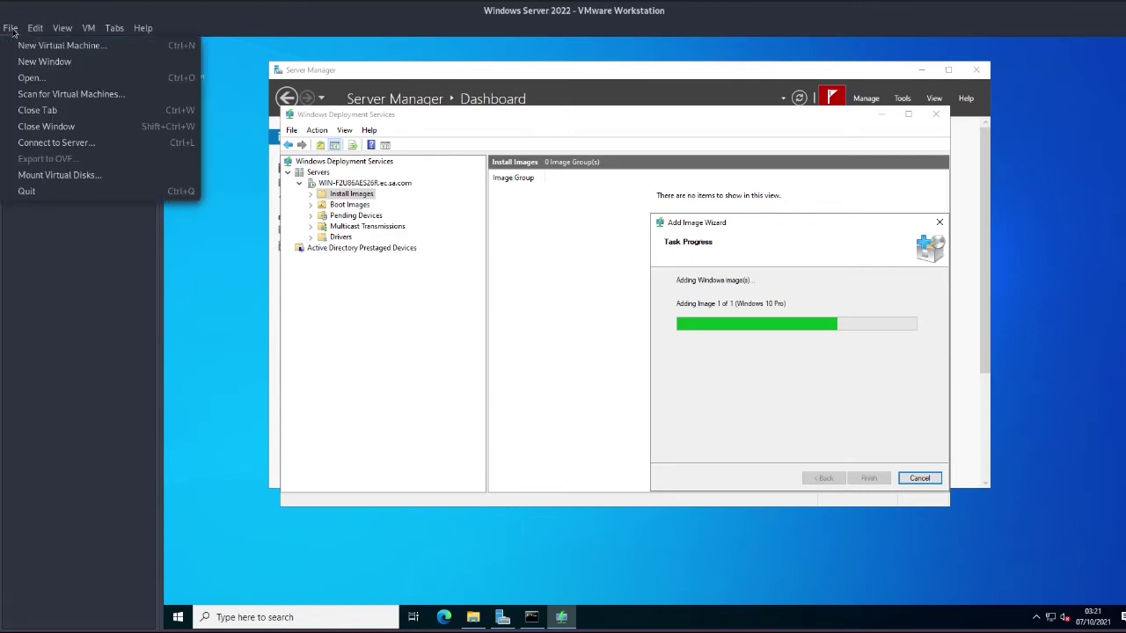
left_click(30, 46)
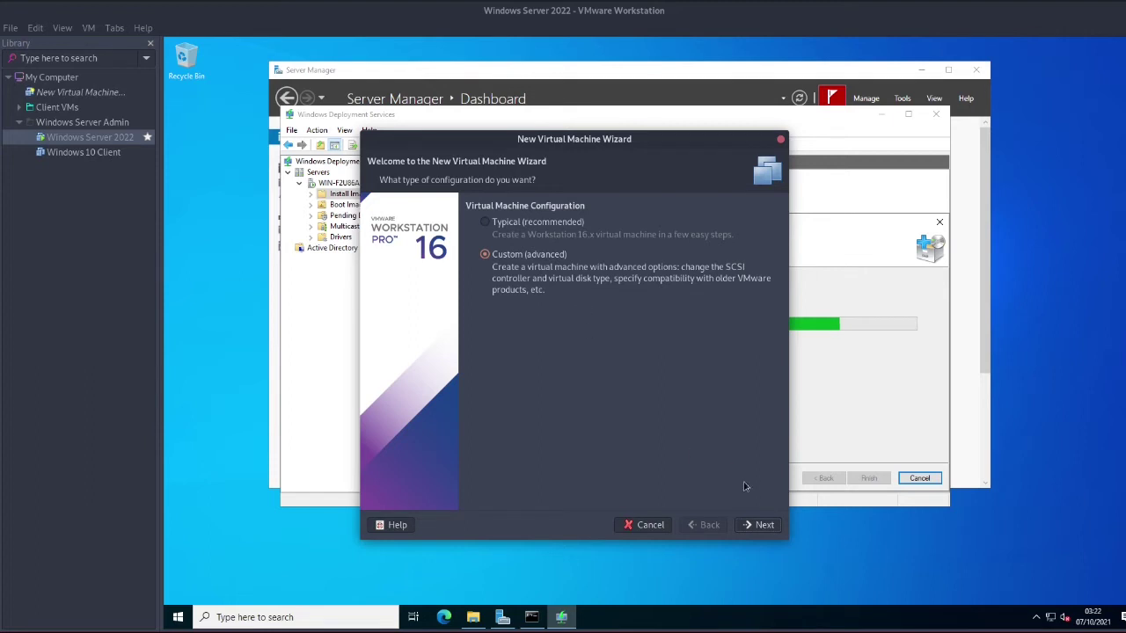
left_click(761, 528)
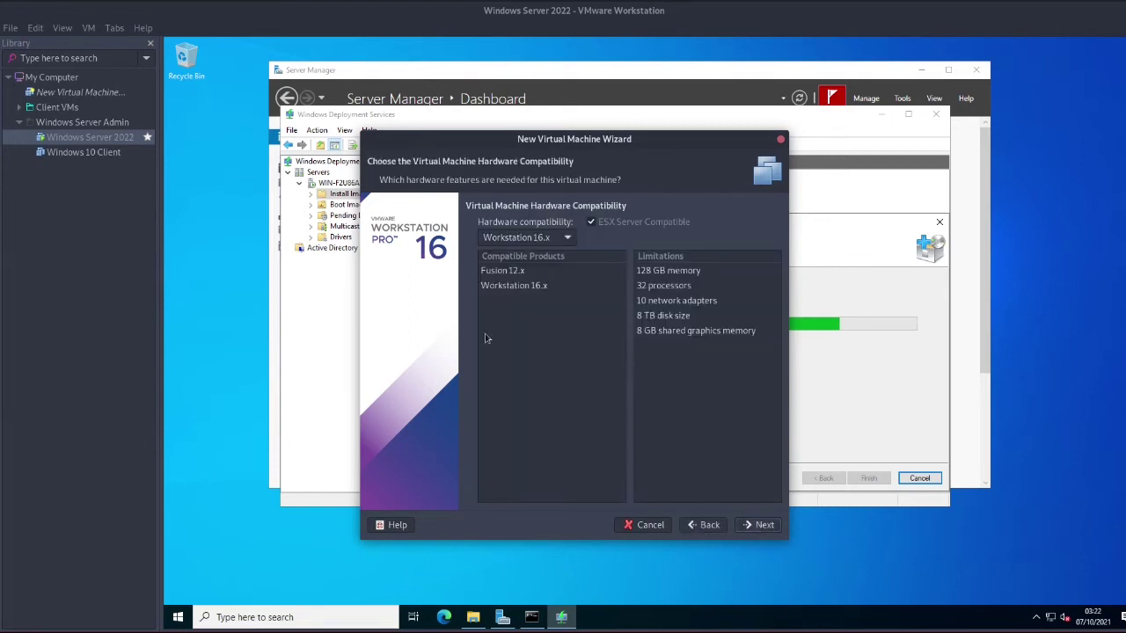
left_click(760, 526)
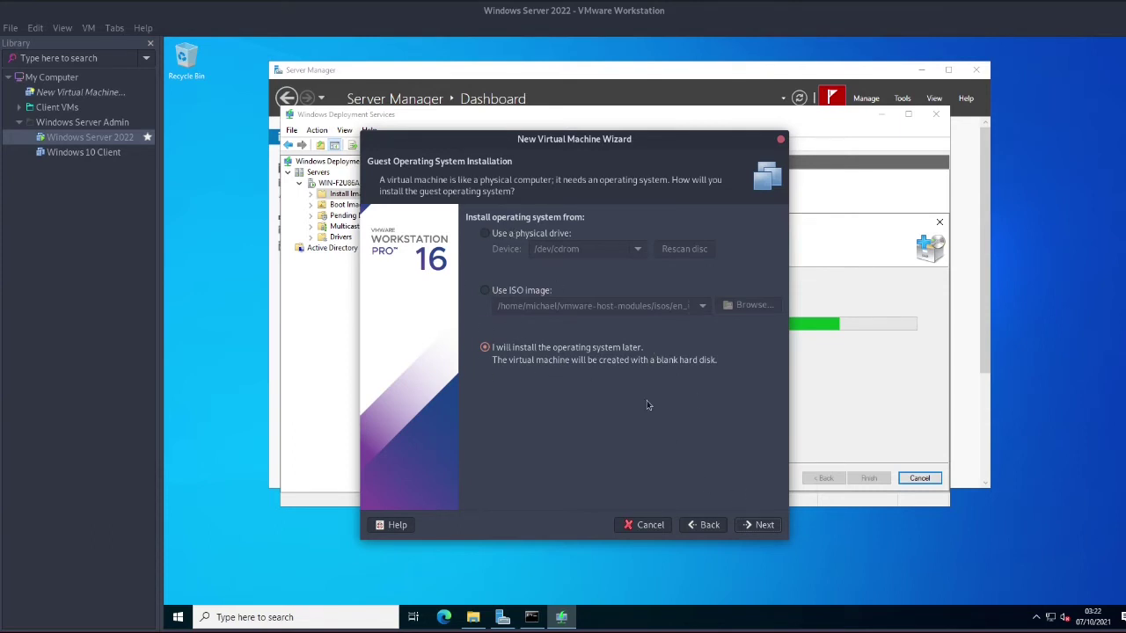
left_click(761, 526)
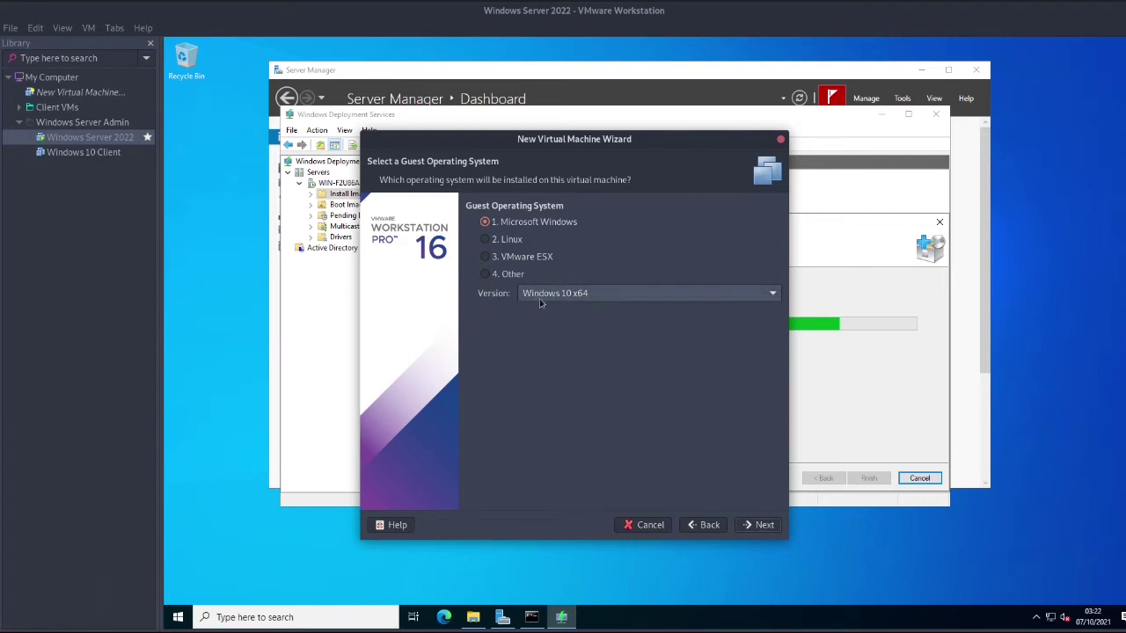
- Keep Windows 10 x64 as the guest OS and name the VM 'Windows 10 x64 WDSTEST CLIENT'
left_click(747, 525)
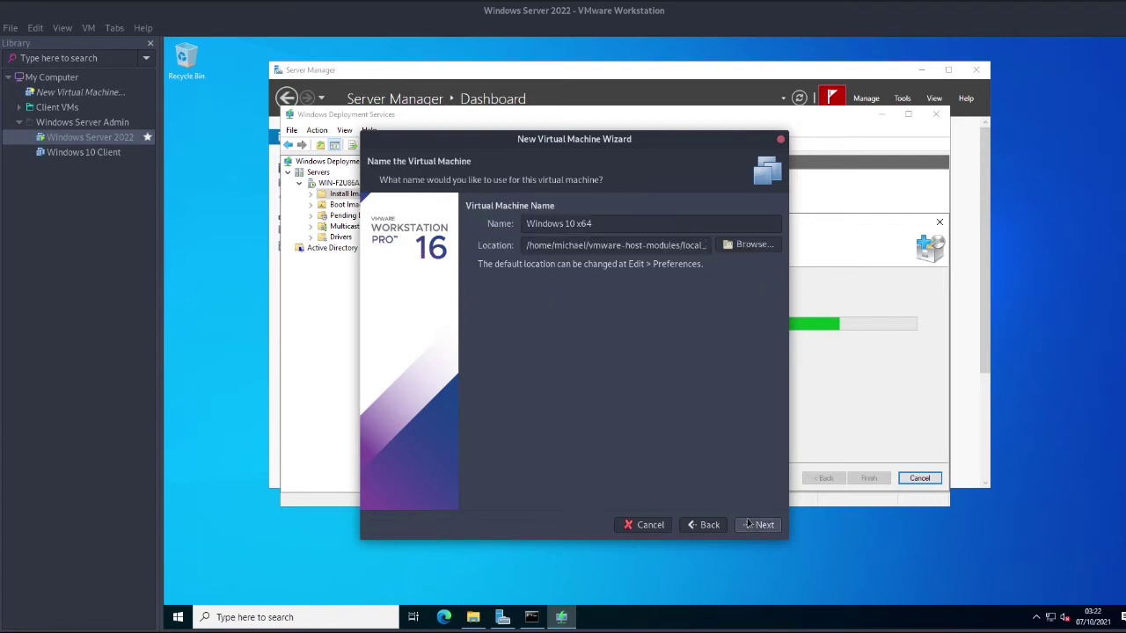
left_click(607, 225)
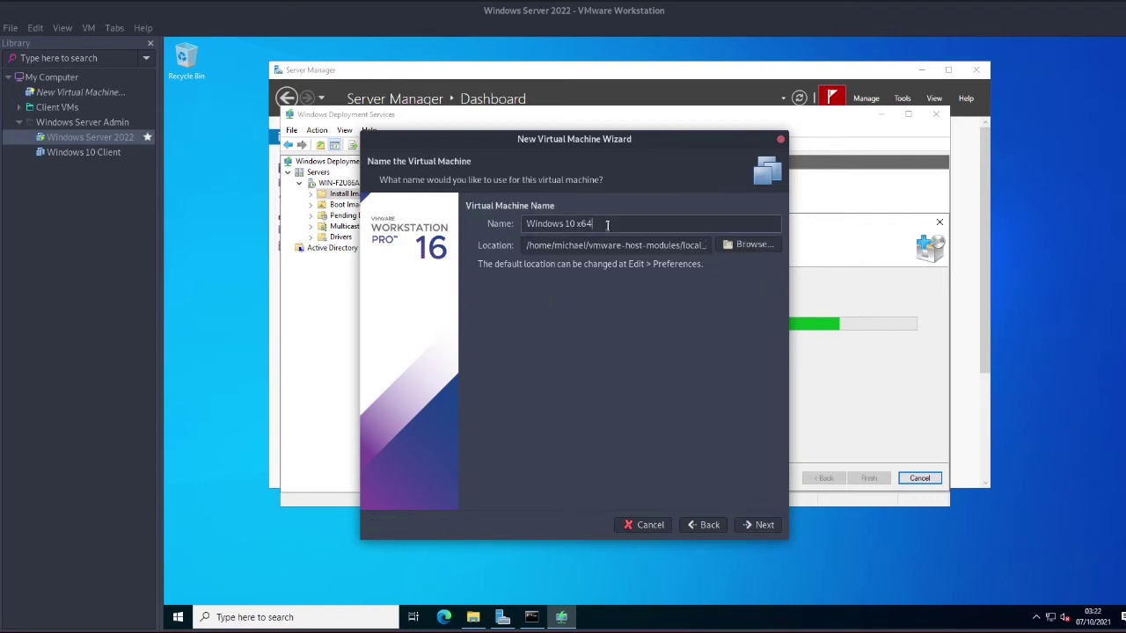
type("WDS TEST CLIEN")
key("BackSpace")
left_click(616, 223)
key("BackSpace")
type("NT")
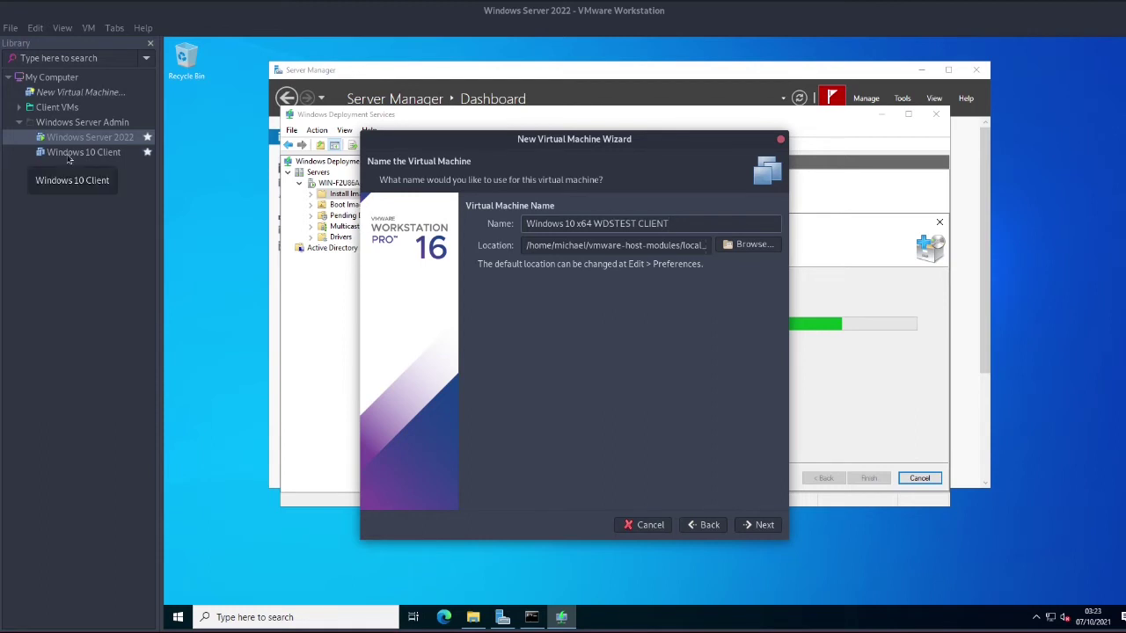
left_click(764, 525)
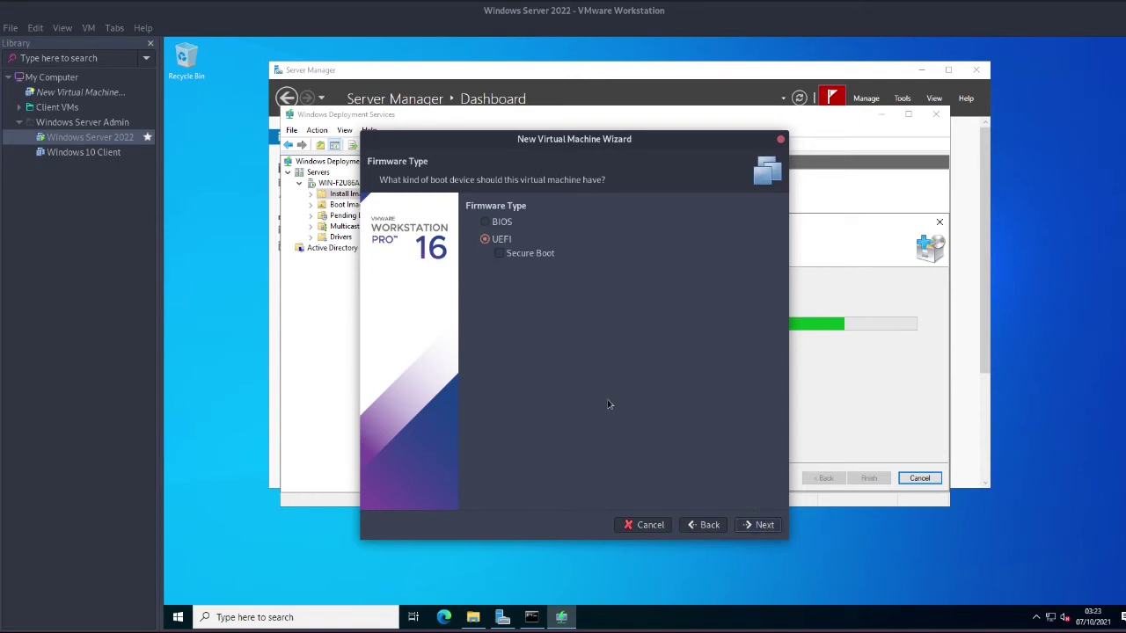
- Choose BIOS firmware, keep 2 cores, 2048 MB, NAT and NVMe, and make a 60 GB single-file disk
left_click(488, 222)
left_click(762, 526)
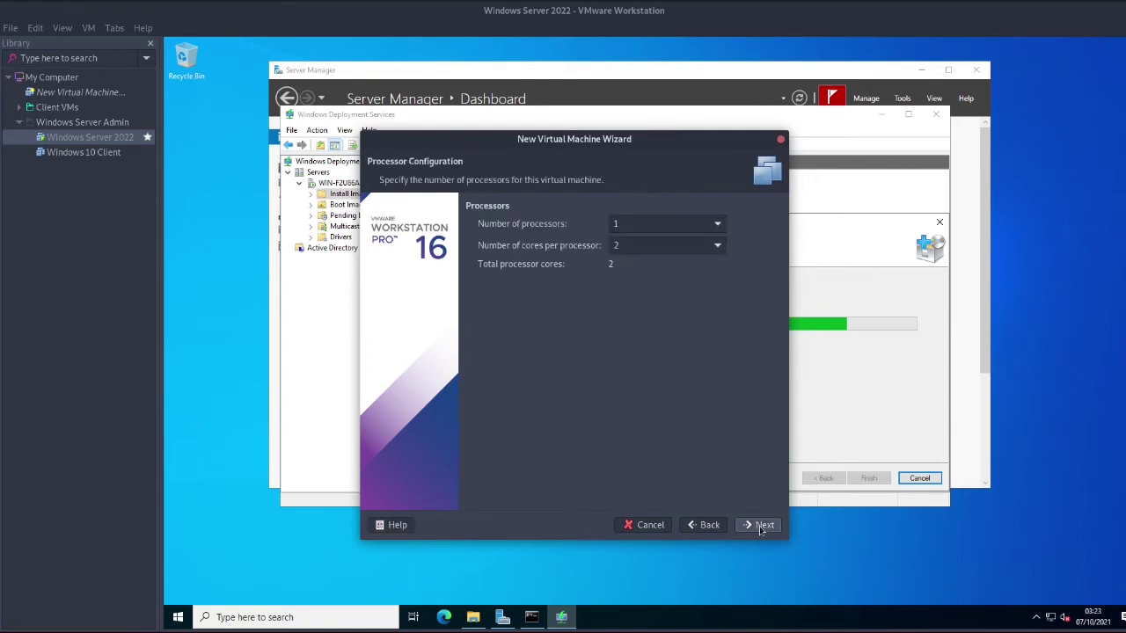
left_click(761, 526)
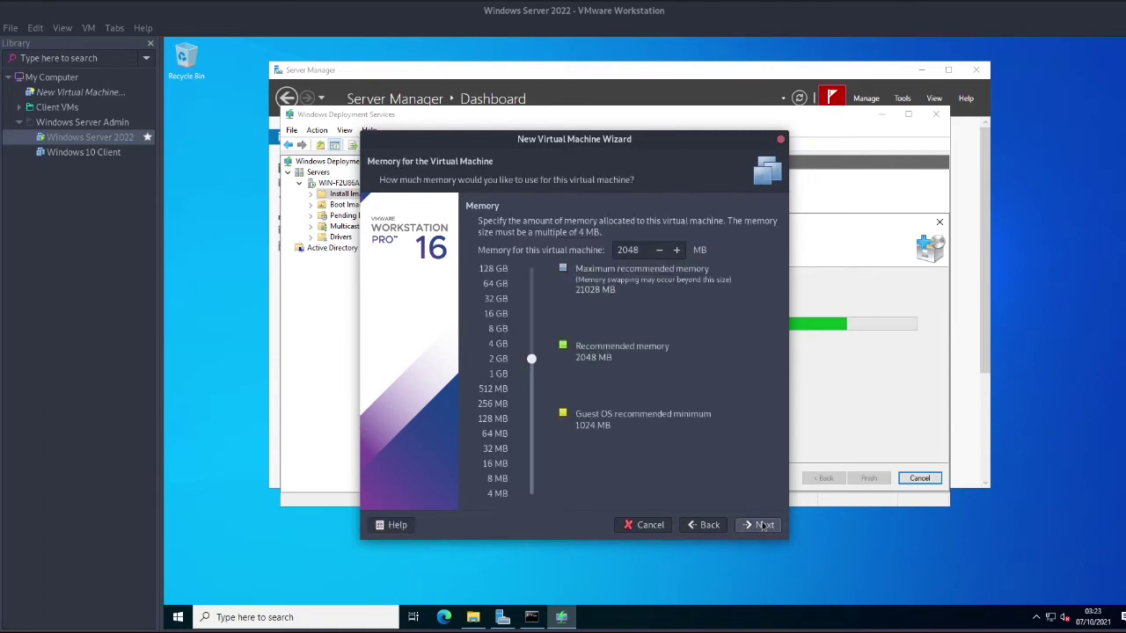
left_click(750, 525)
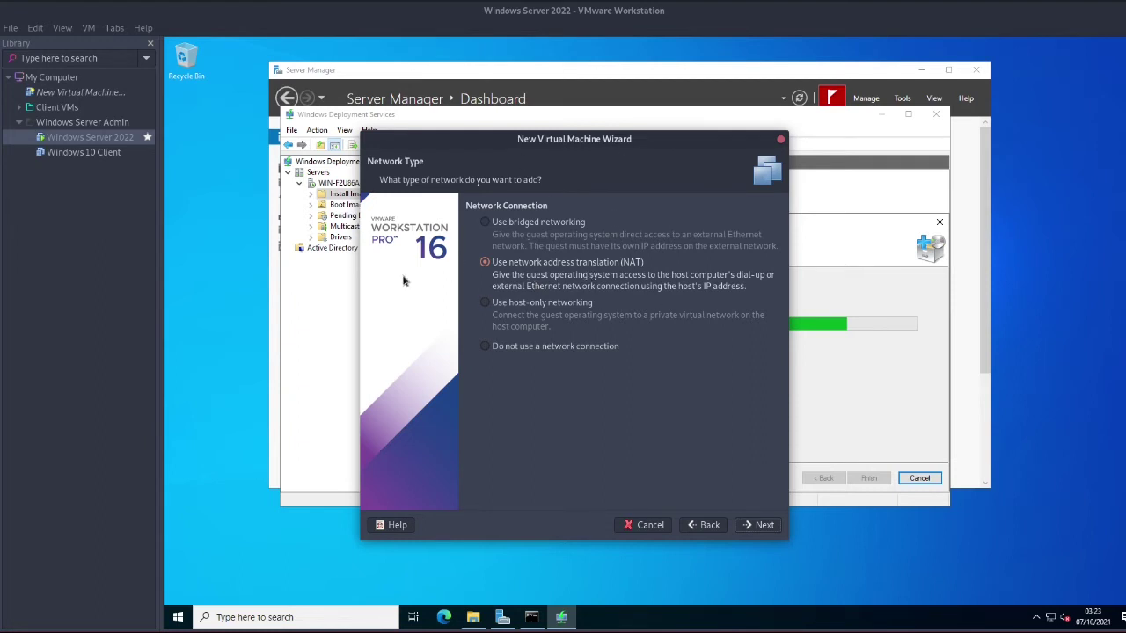
left_click(763, 526)
left_click(763, 526)
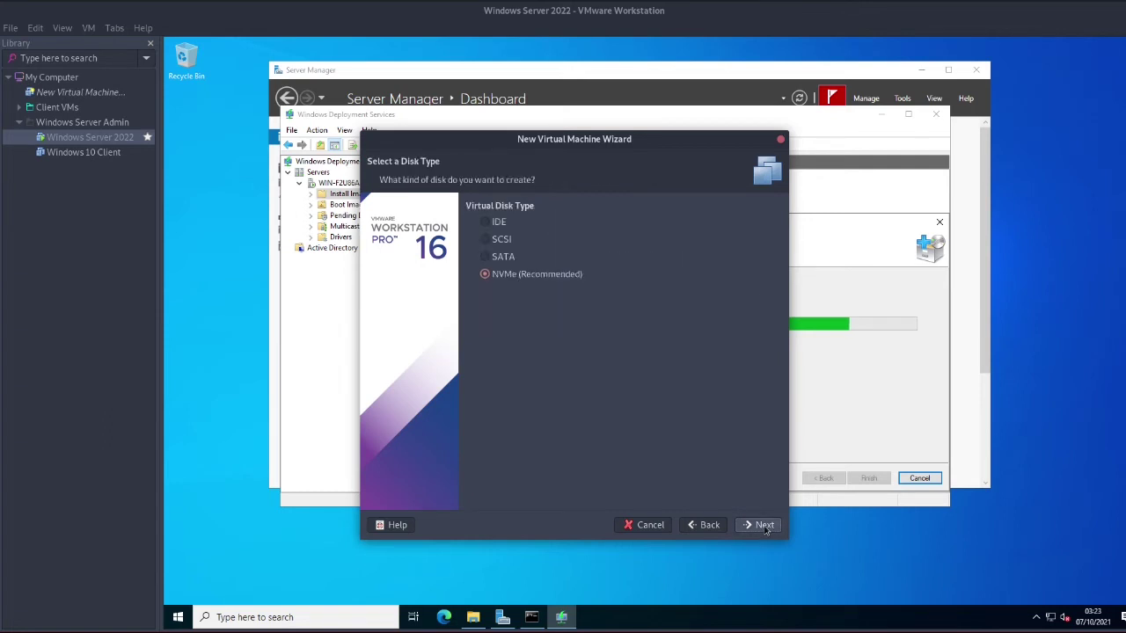
left_click(764, 526)
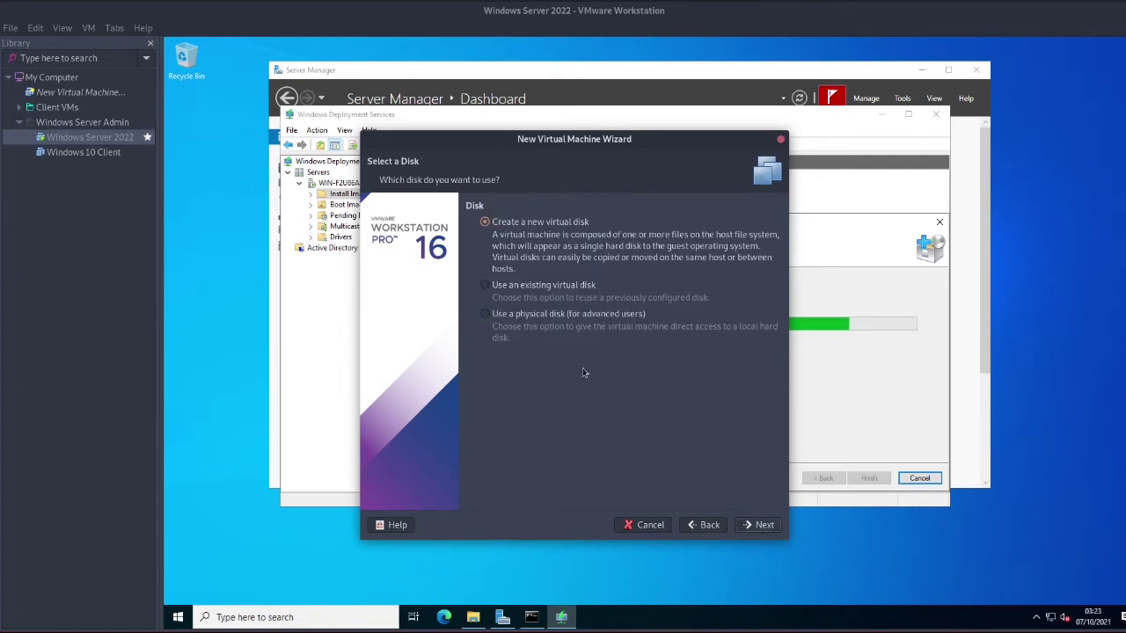
left_click(764, 526)
left_click(520, 320)
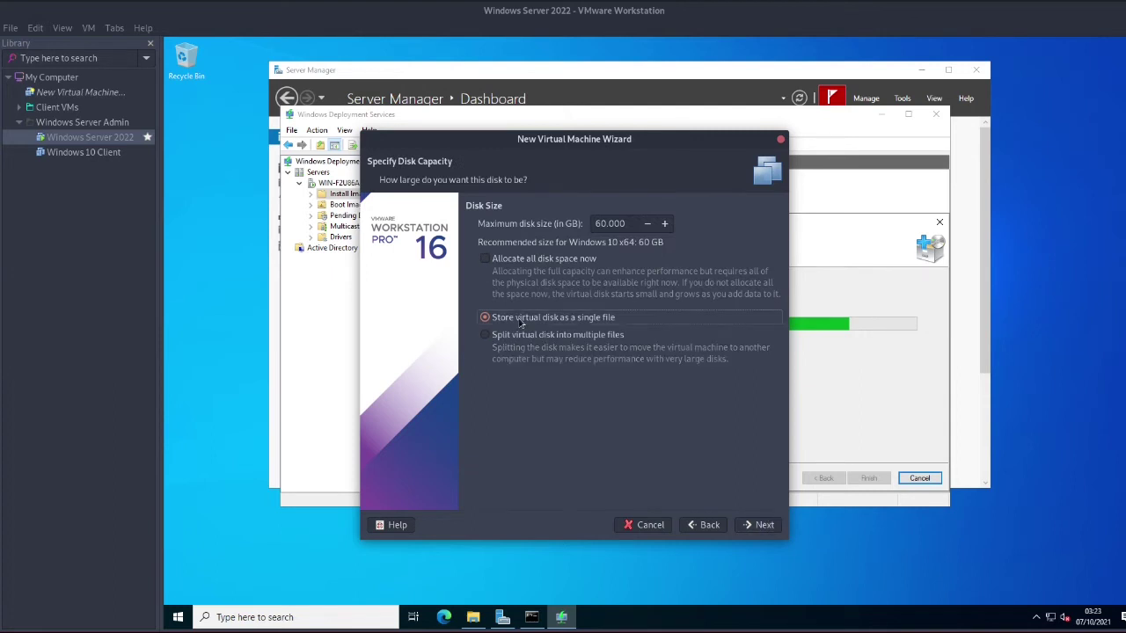
left_click(750, 526)
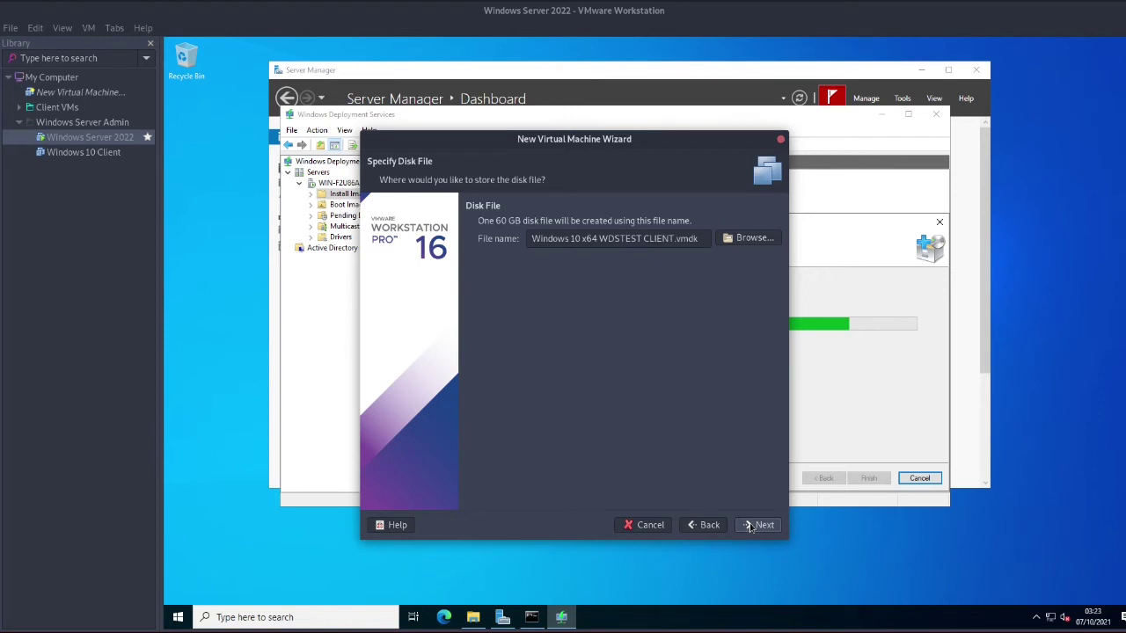
left_click(750, 526)
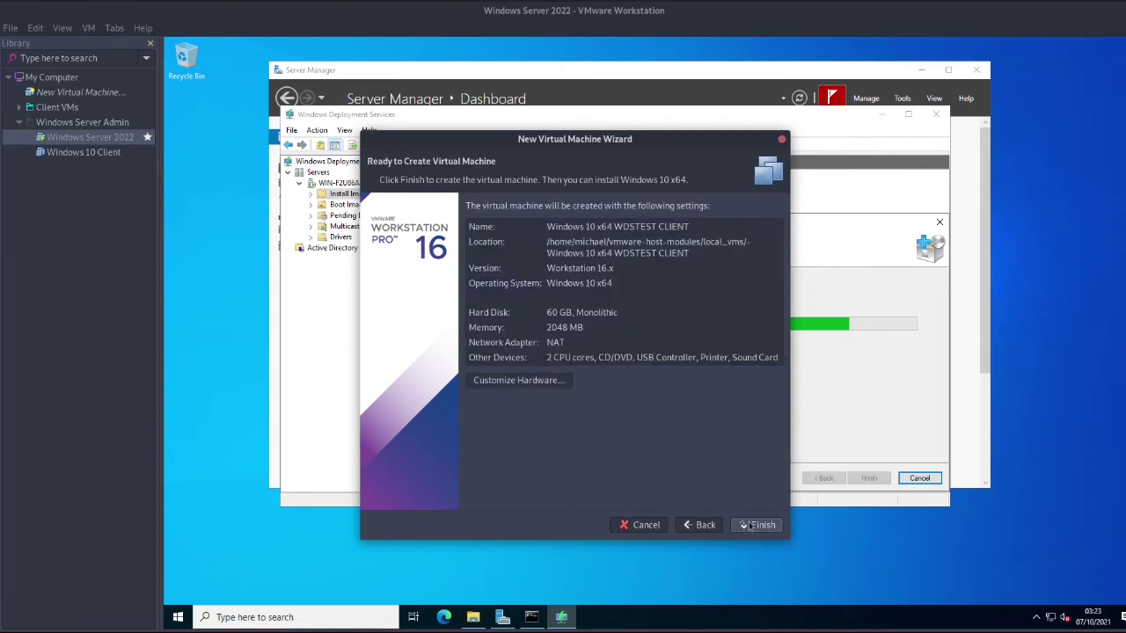
- Put the new VM's network adapter on LAN Segment 1 and finish creating the VM
left_click(538, 381)
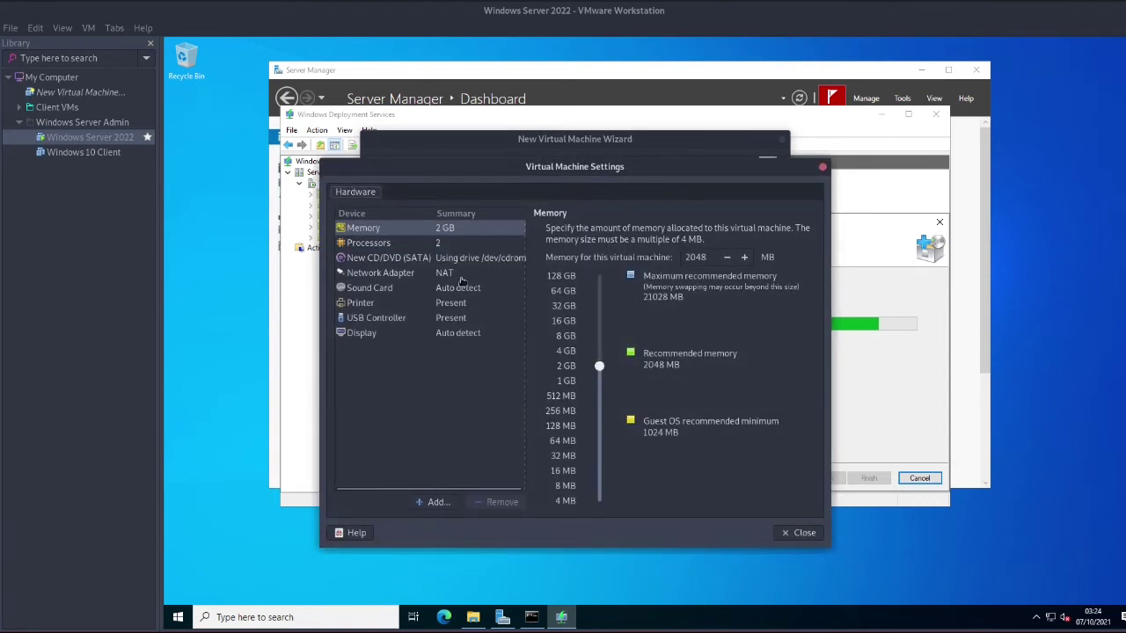
left_click(448, 275)
left_click(558, 388)
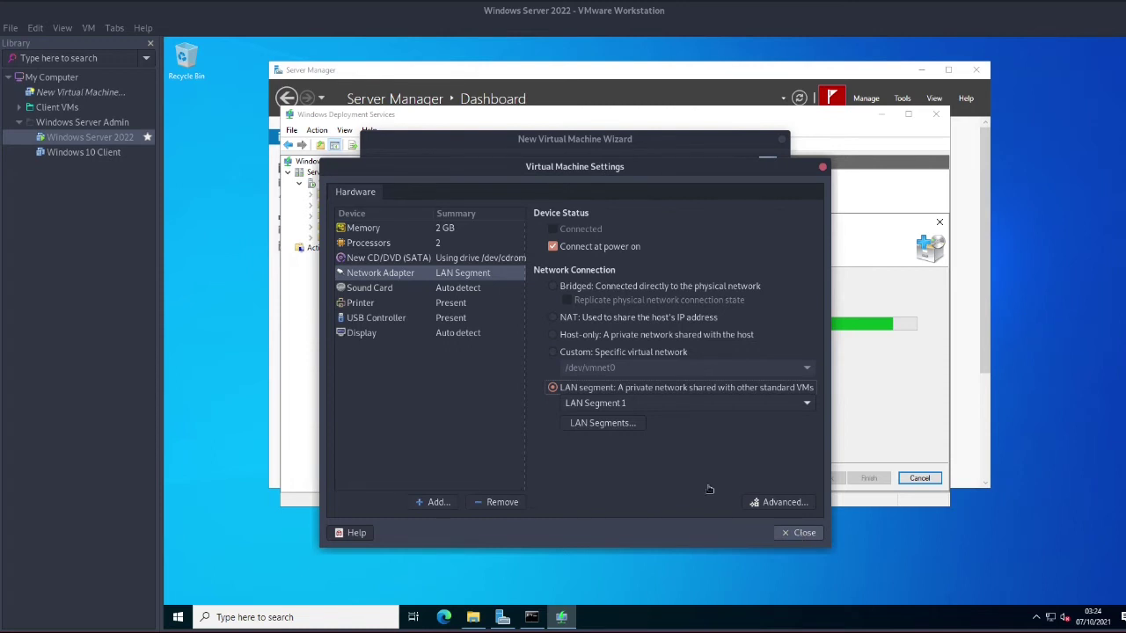
left_click(803, 533)
left_click(758, 526)
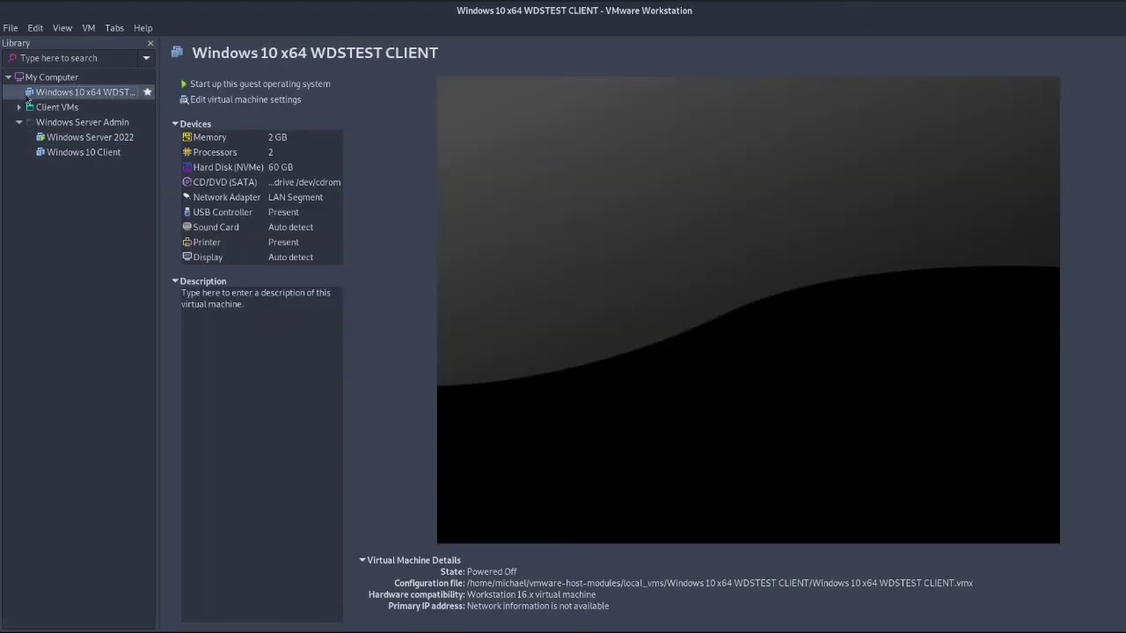
- Move the new client VM into the Windows Server Admin folder and return to the Windows Server 2022 console
left_click_drag(31, 95, 49, 133)
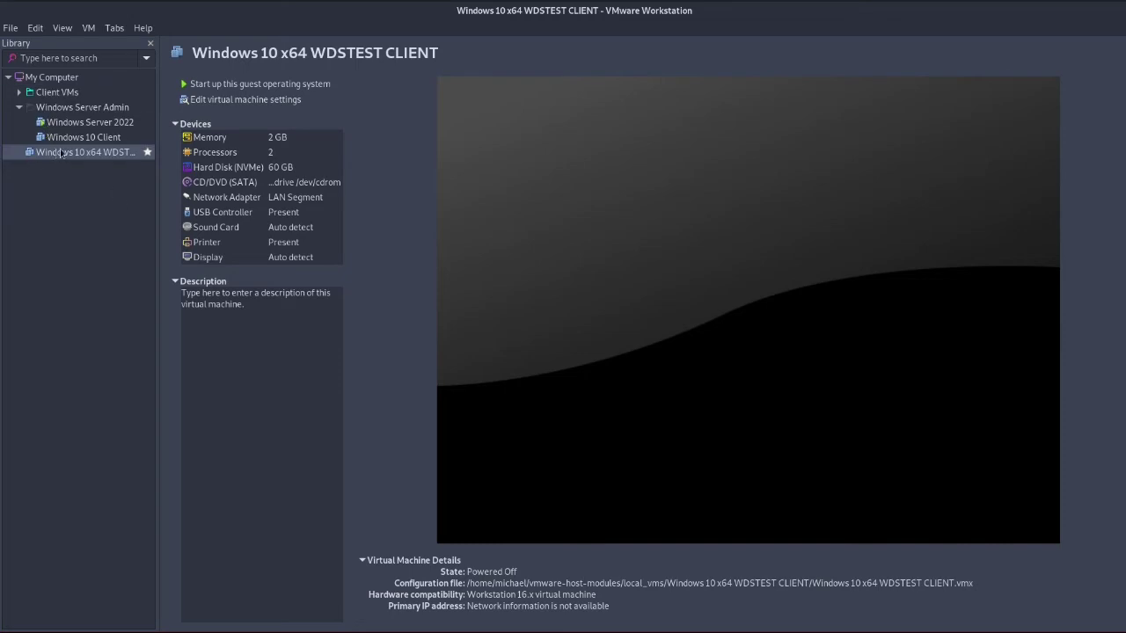
left_click(84, 122)
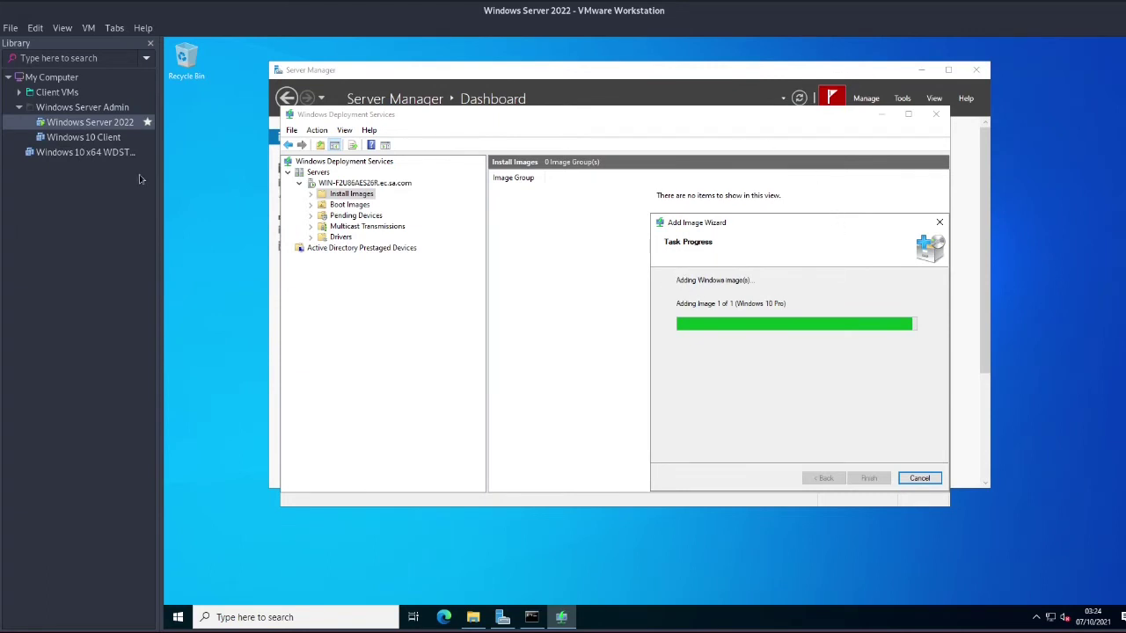
left_click(99, 142)
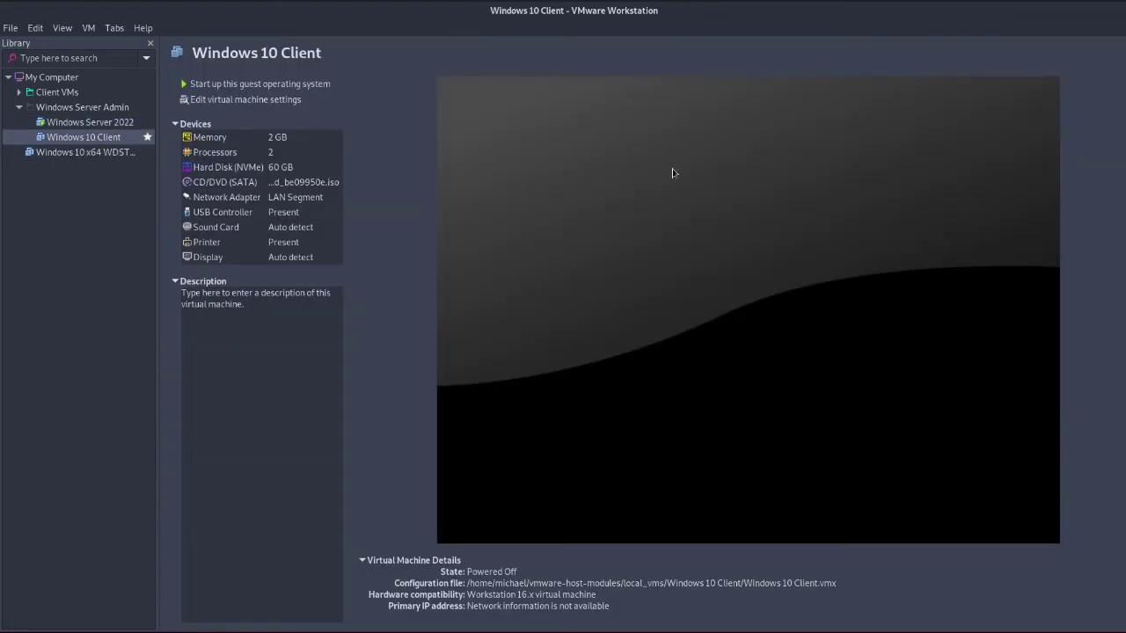
left_click(85, 152)
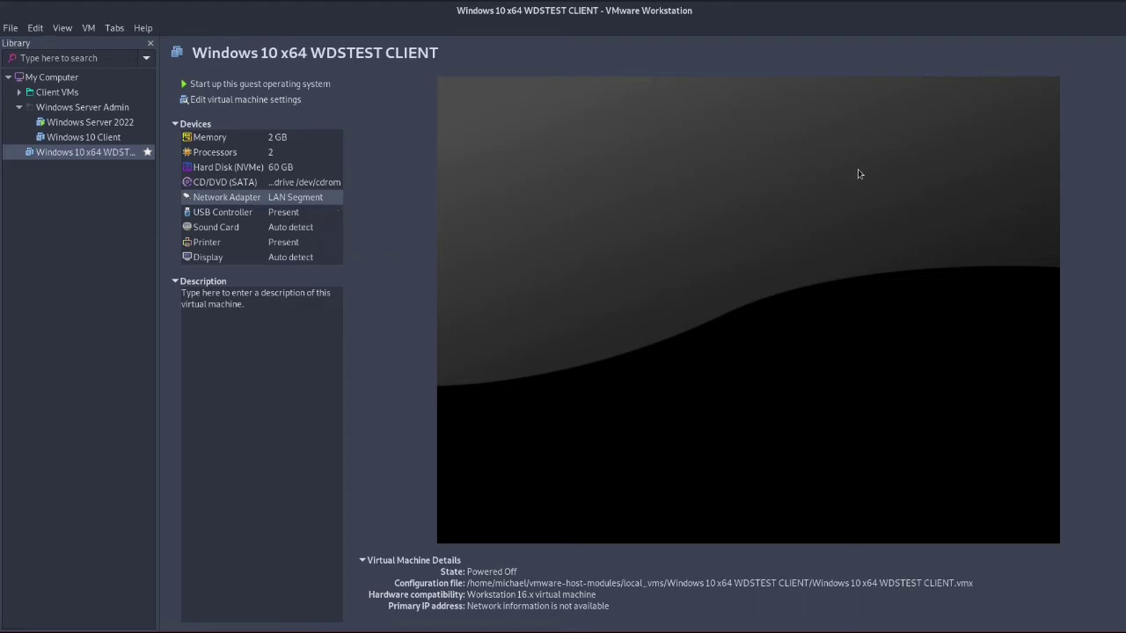
left_click(67, 124)
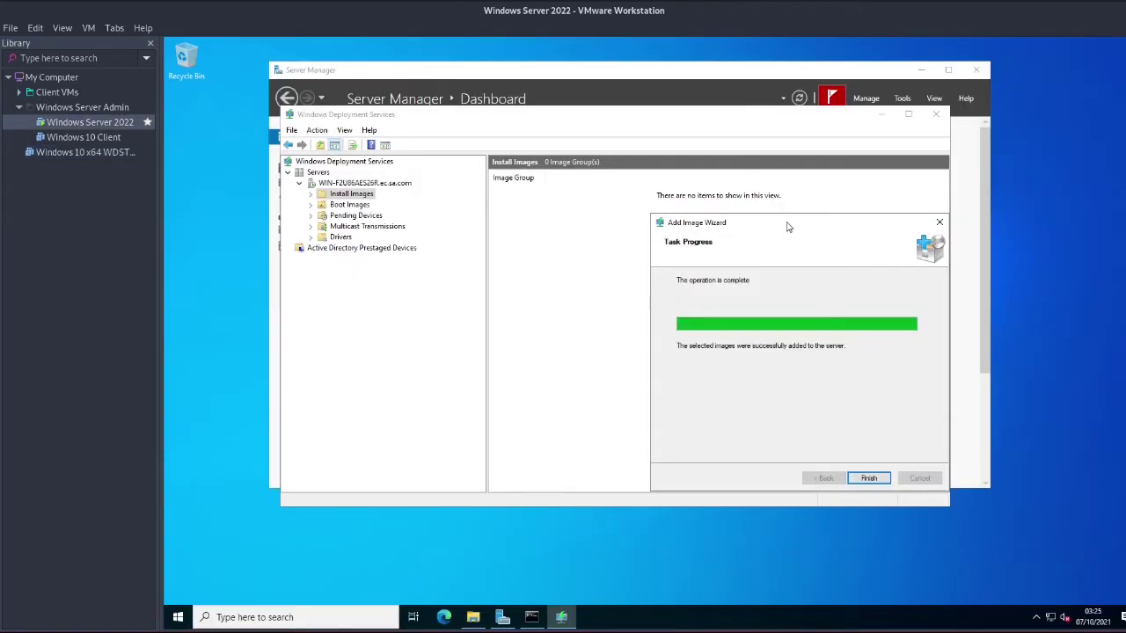
- Finish the Add Image Wizard and confirm the Windows 10 Pro install image and Windows 10 Setup boot image in WDS
left_click_drag(788, 228, 695, 208)
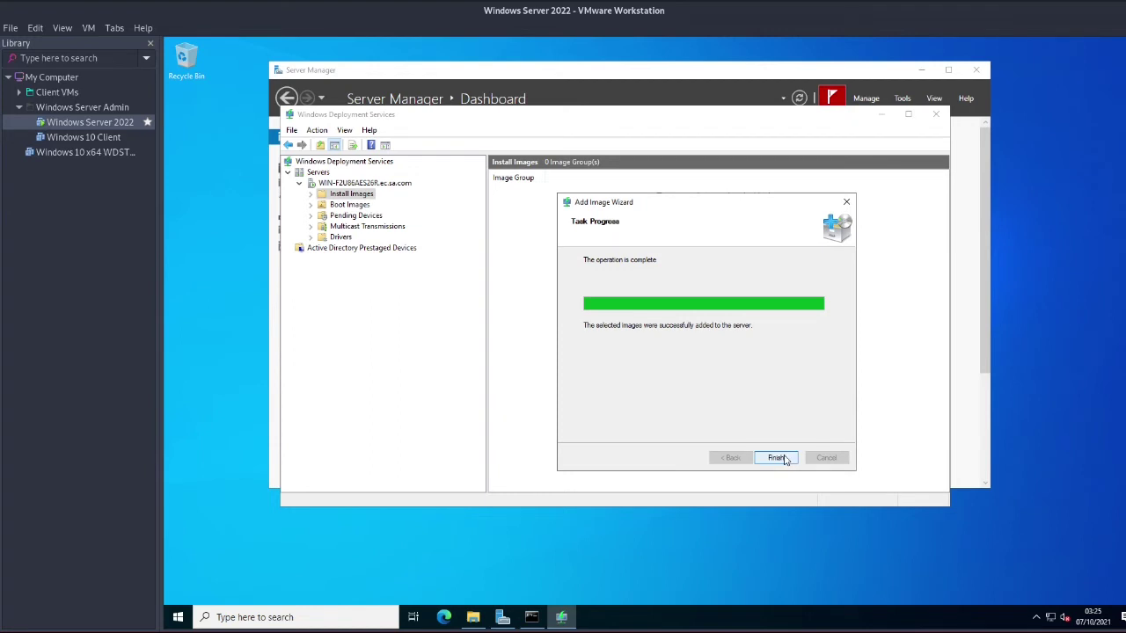
left_click(776, 458)
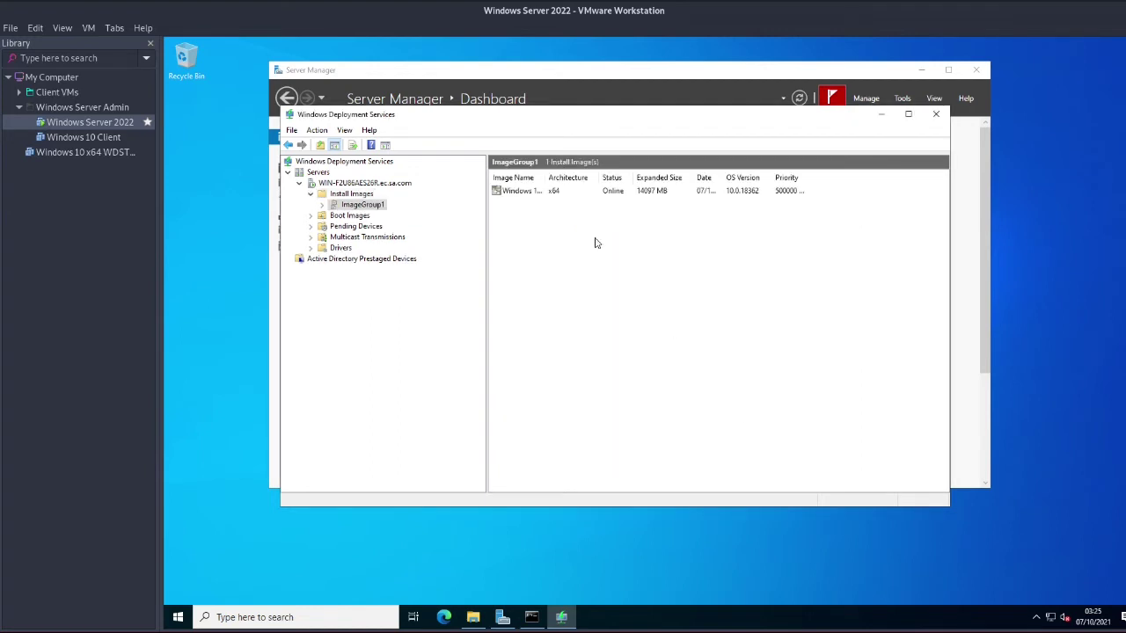
left_click_drag(548, 179, 652, 180)
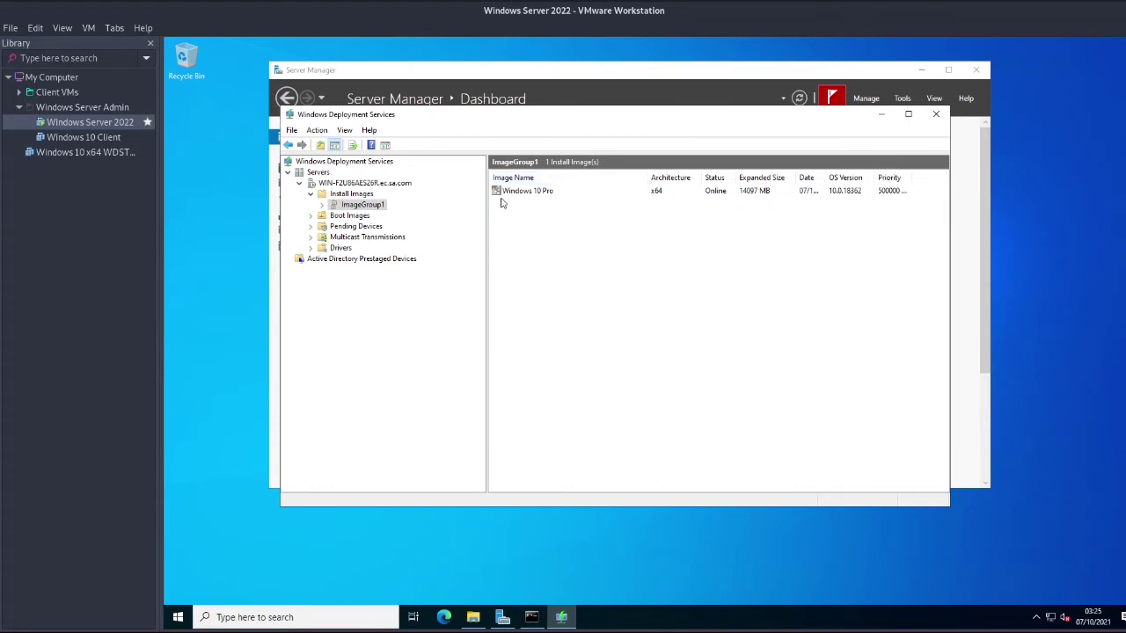
left_click(542, 195)
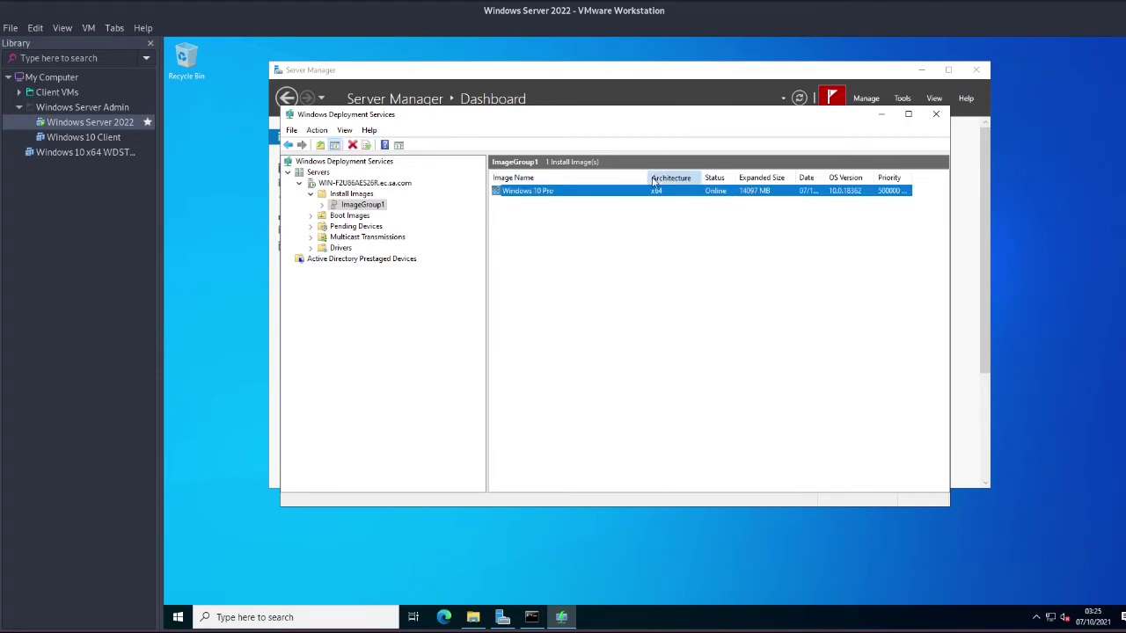
left_click(357, 216)
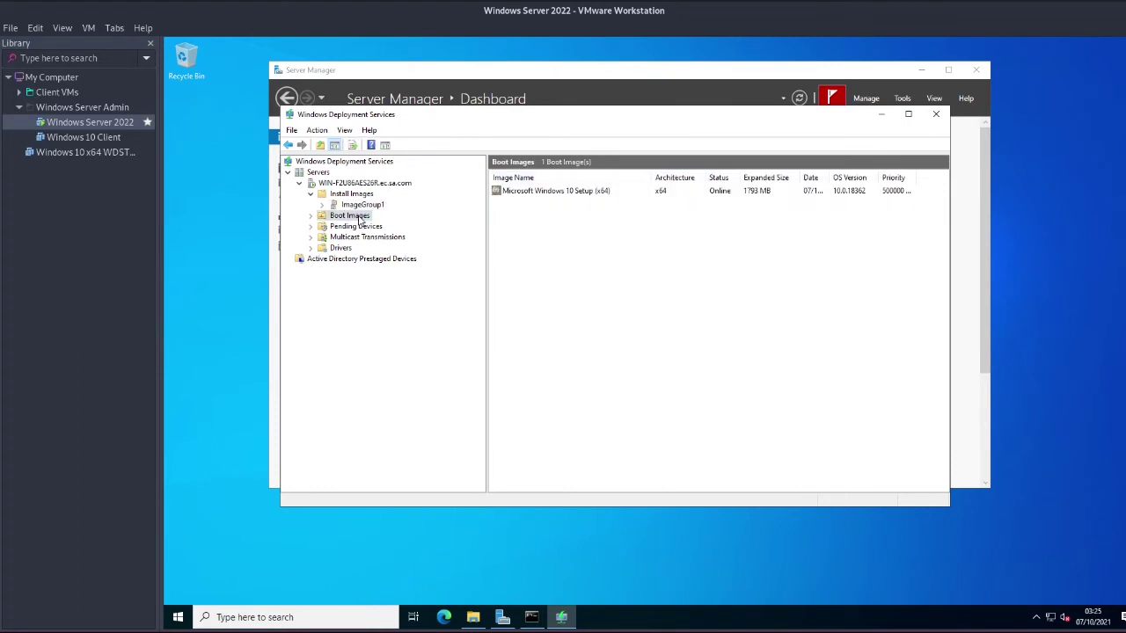
left_click(605, 195)
left_click(369, 194)
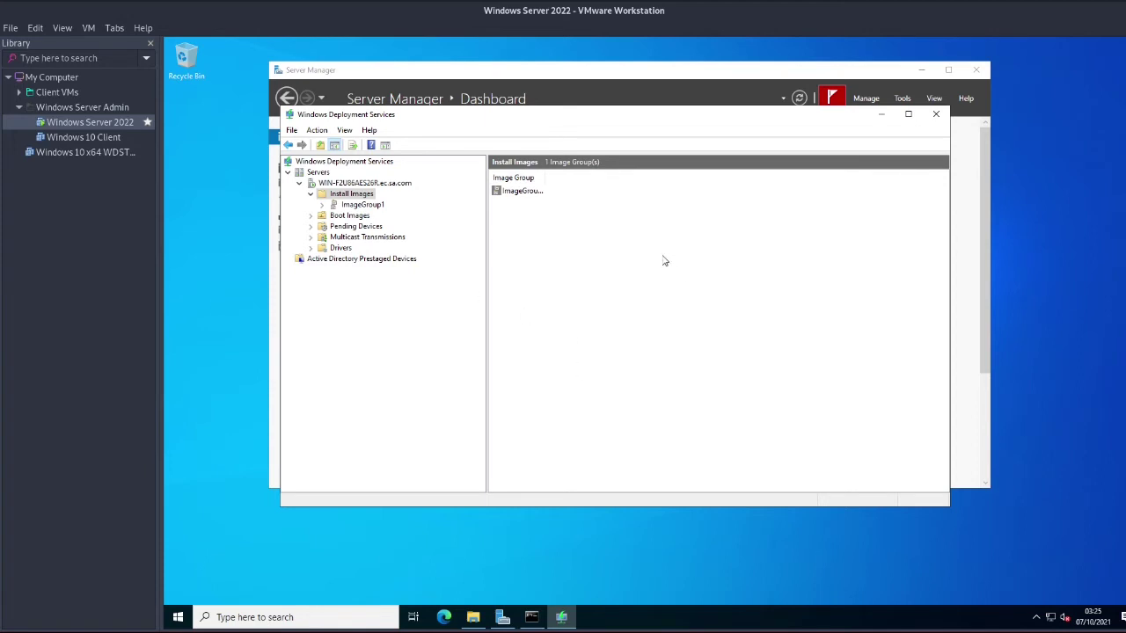
left_click(365, 184)
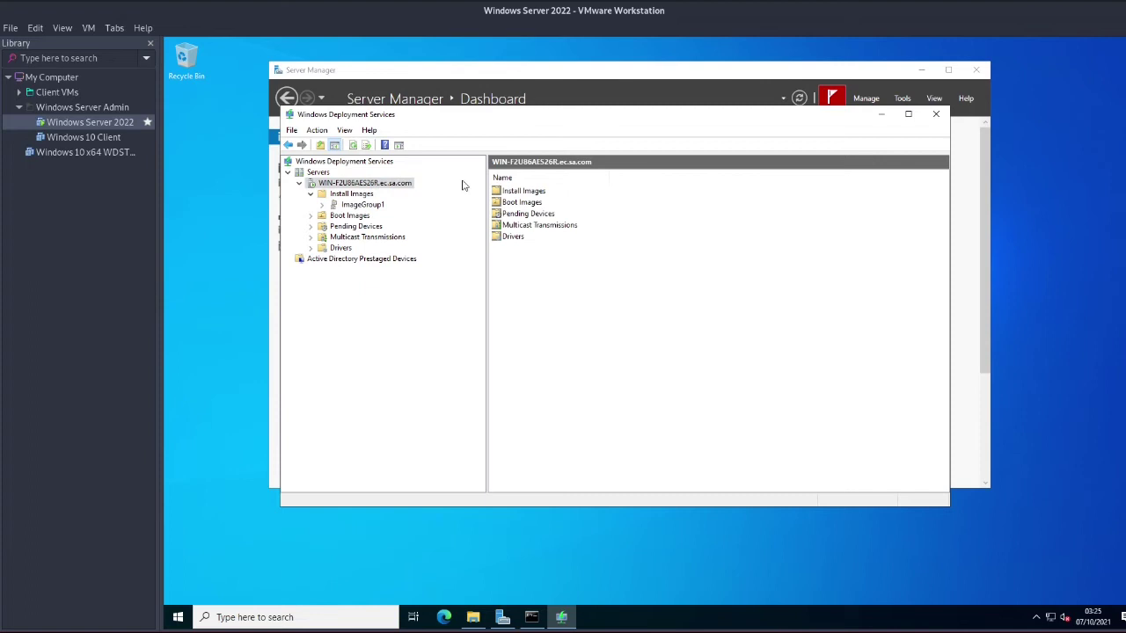
- In the WDS server properties, apply a TFTP Maximum Block Size of 16384
right_click(362, 184)
left_click(397, 188)
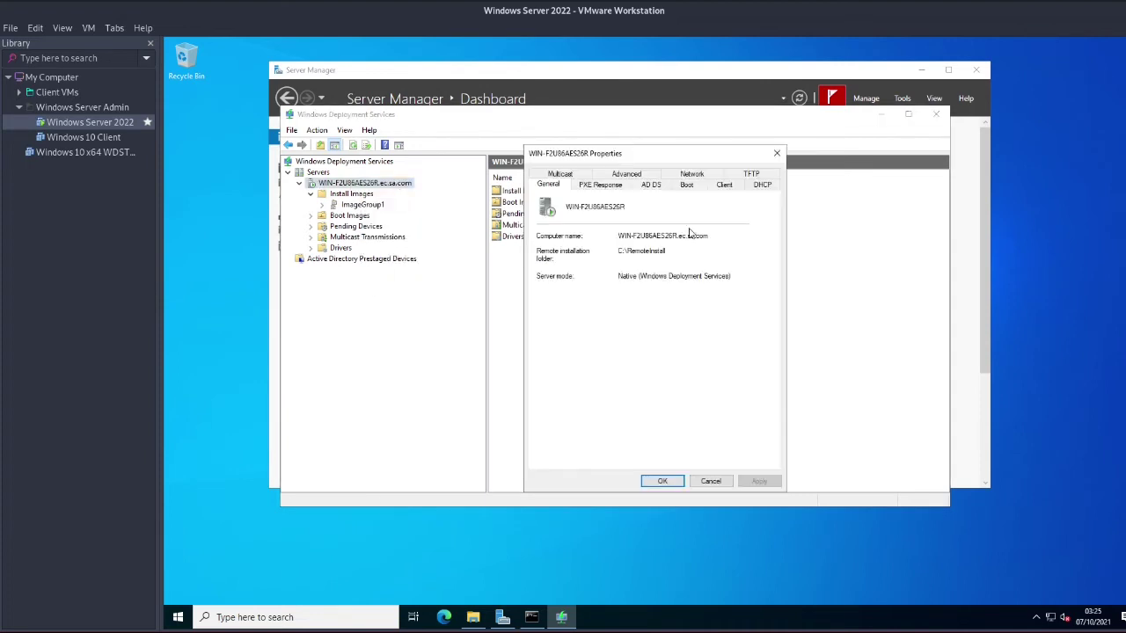
left_click_drag(668, 153, 605, 145)
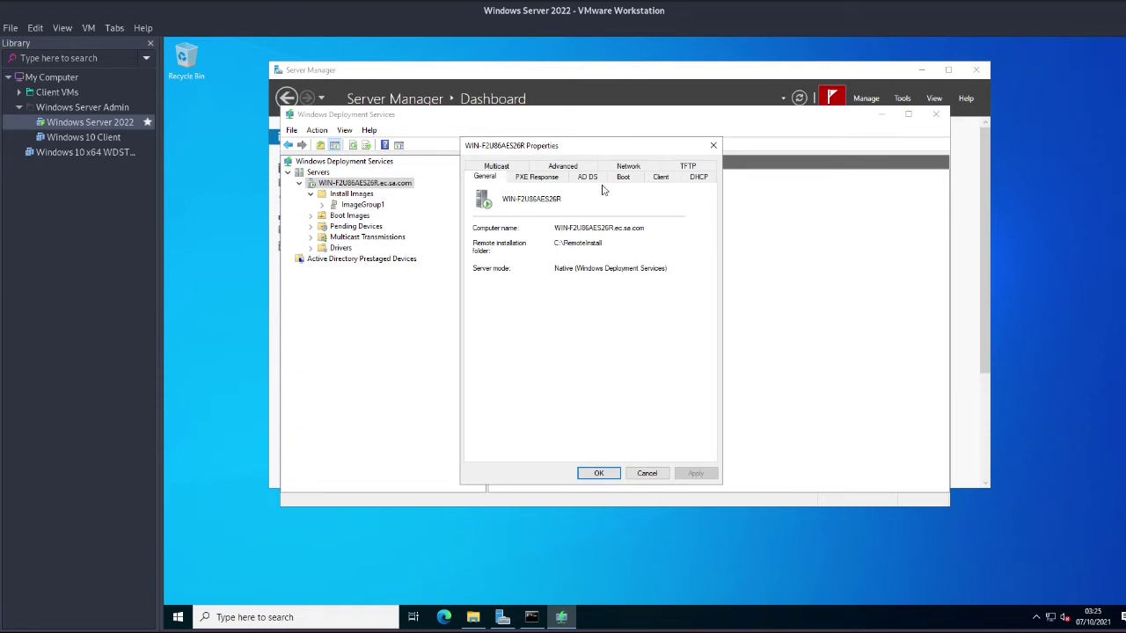
left_click(694, 167)
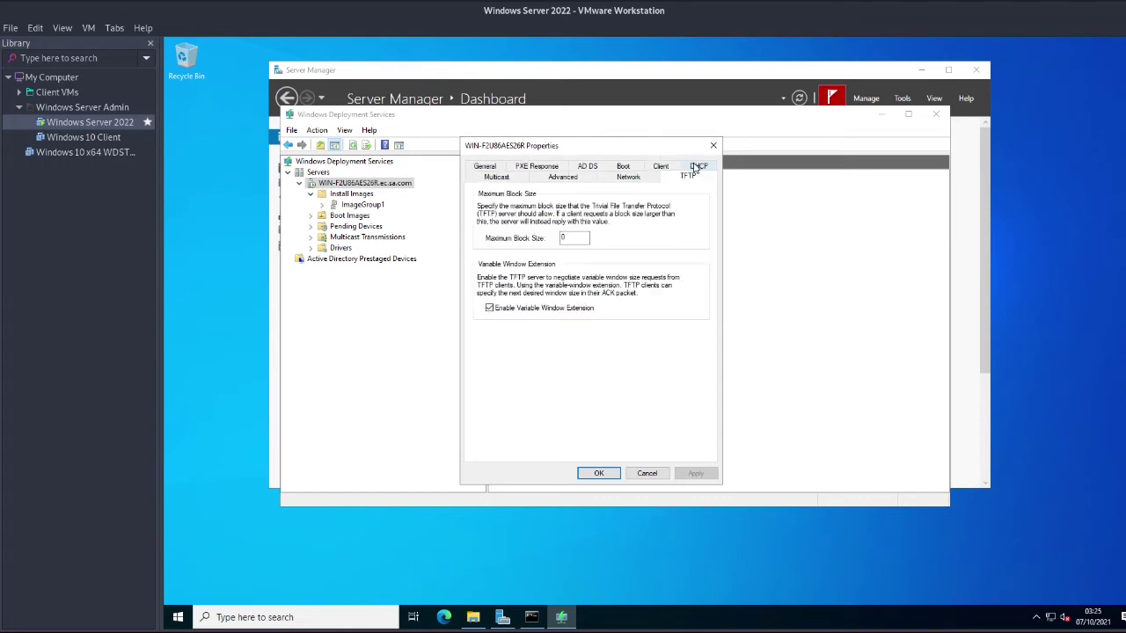
double_click(582, 235)
double_click(581, 236)
type("16384")
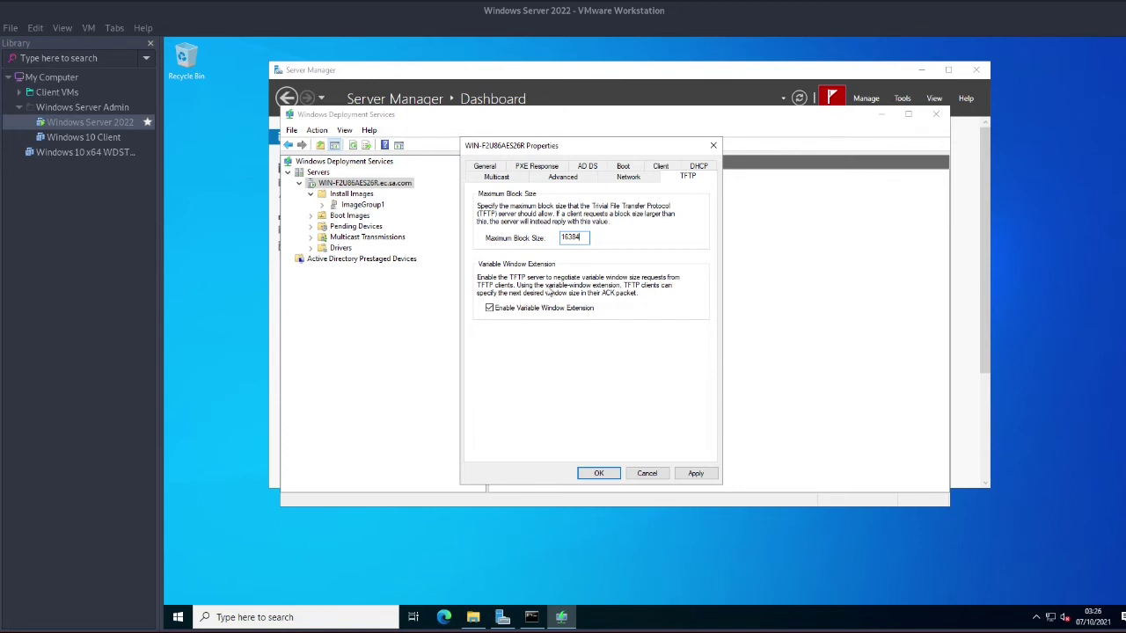
left_click(710, 473)
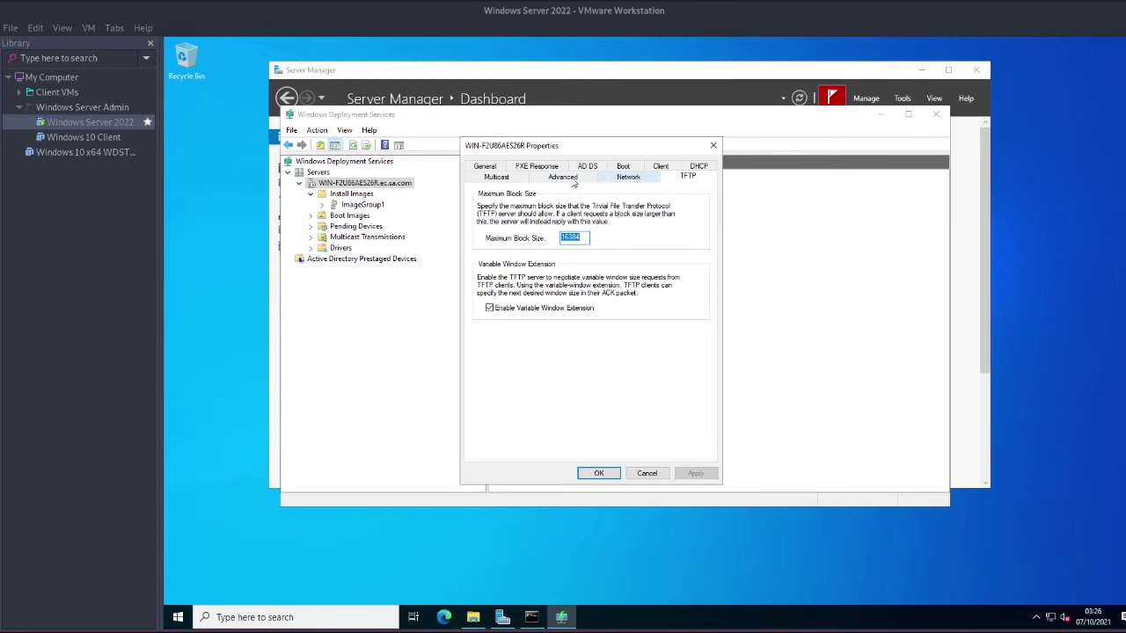
left_click(547, 168)
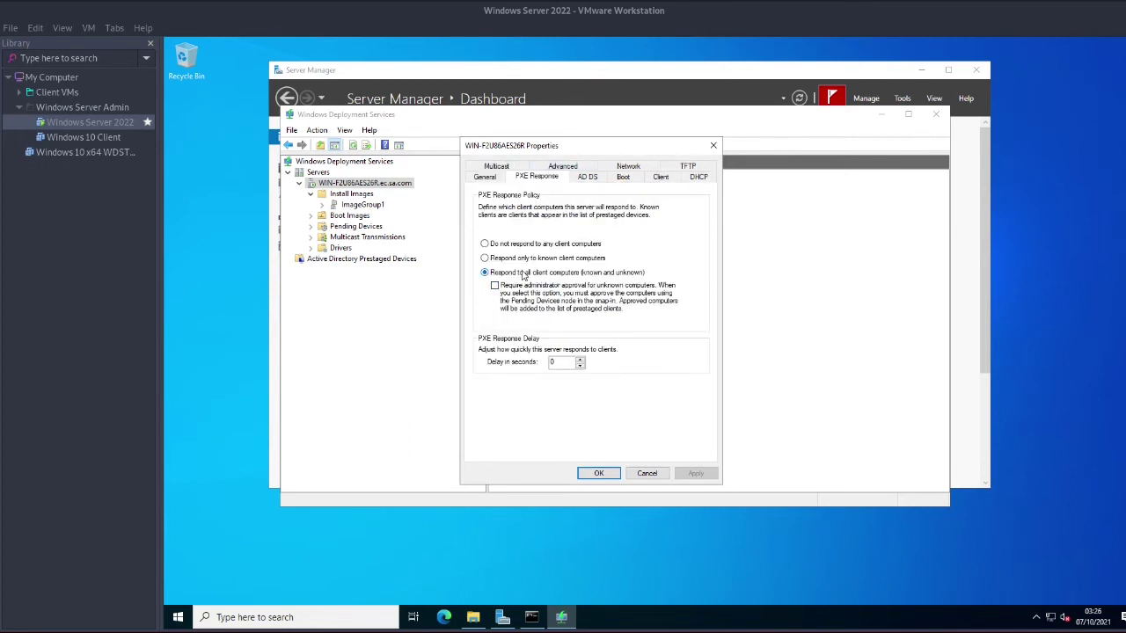
- Set the Boot policy to 'Always continue the PXE boot' for known and unknown clients and apply it
left_click(587, 176)
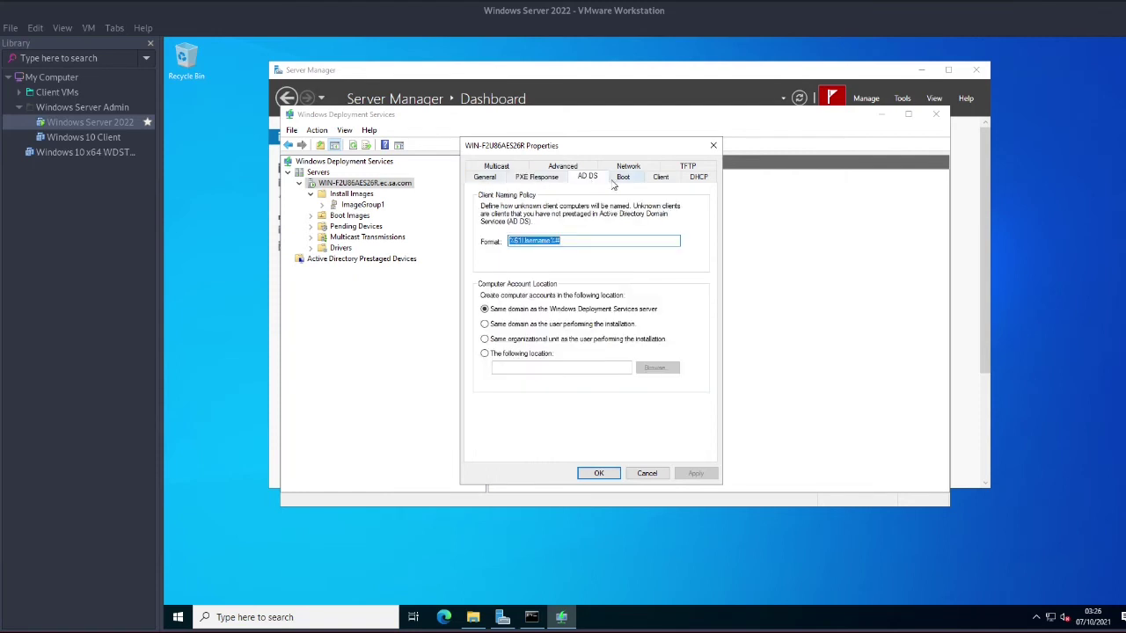
left_click(622, 178)
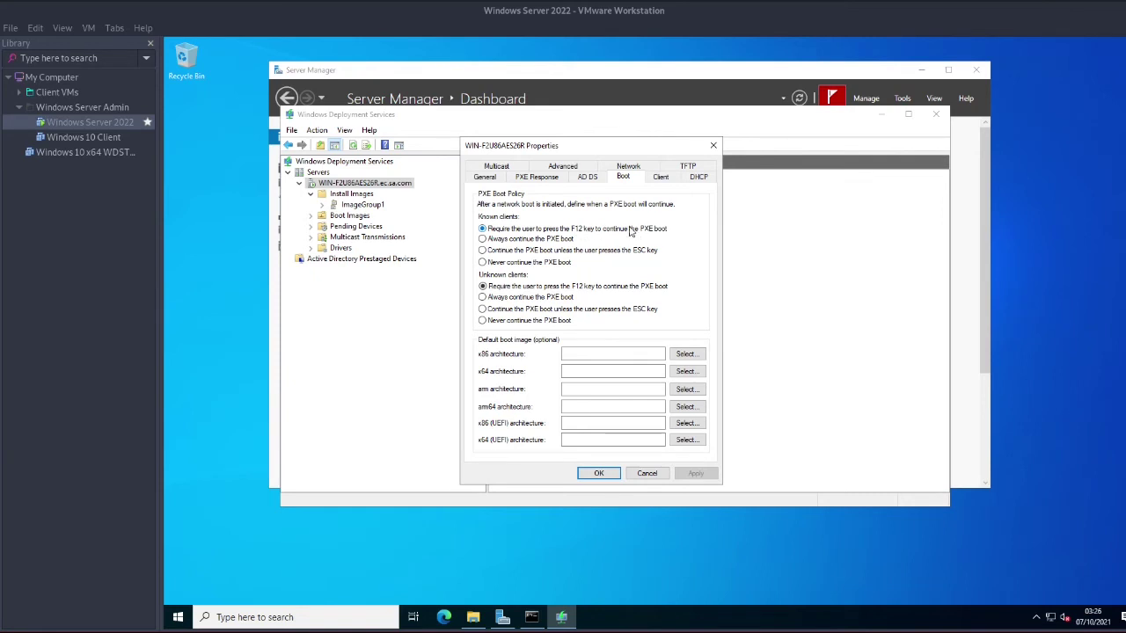
left_click(510, 240)
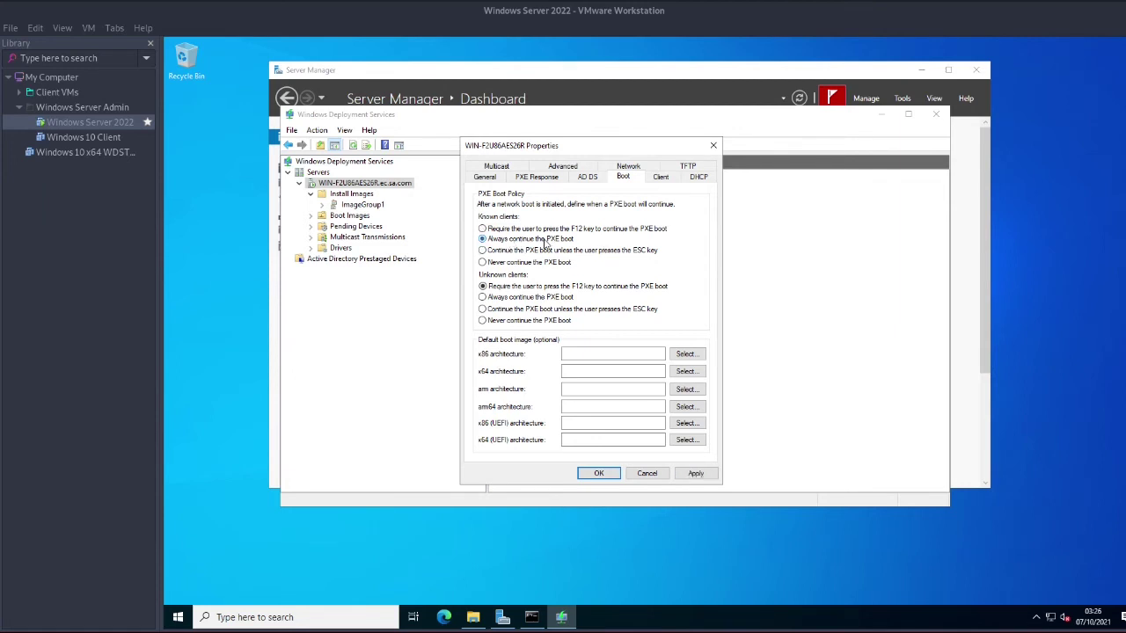
left_click(515, 300)
left_click(695, 473)
- Review the multicast, network, client, boot and DHCP tabs, then close the server properties with OK
left_click(495, 175)
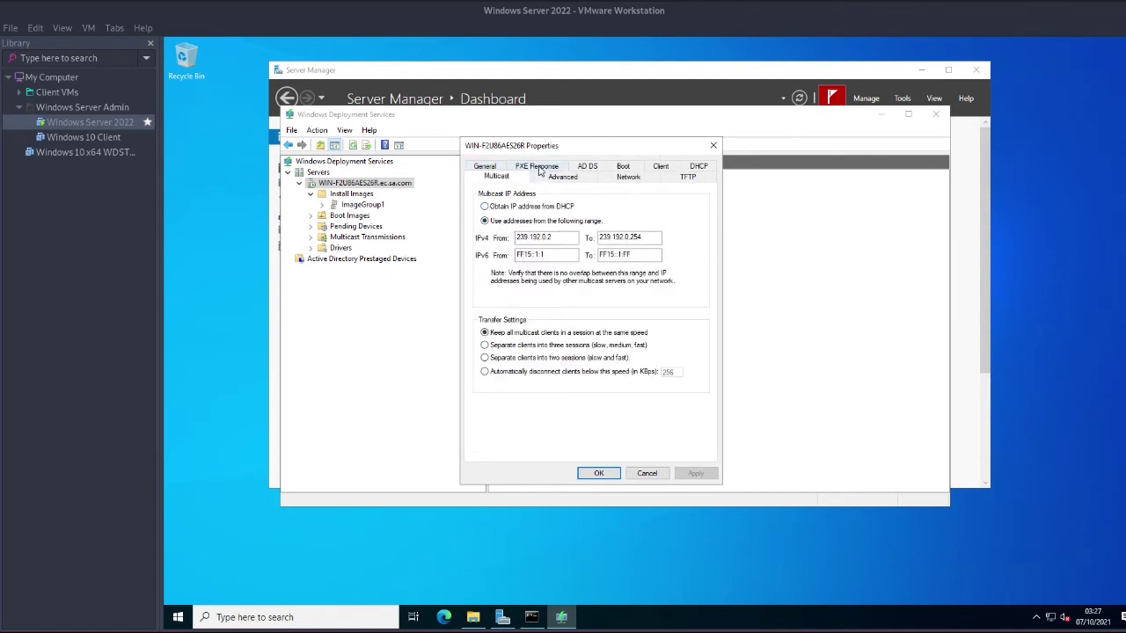
left_click(538, 168)
left_click(628, 167)
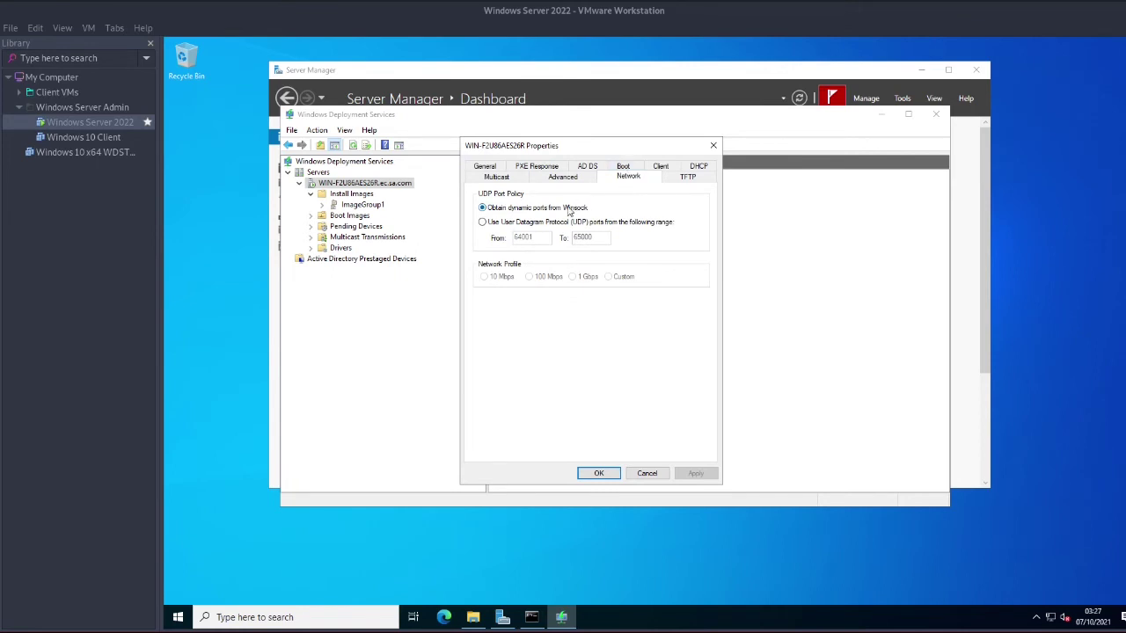
left_click(661, 176)
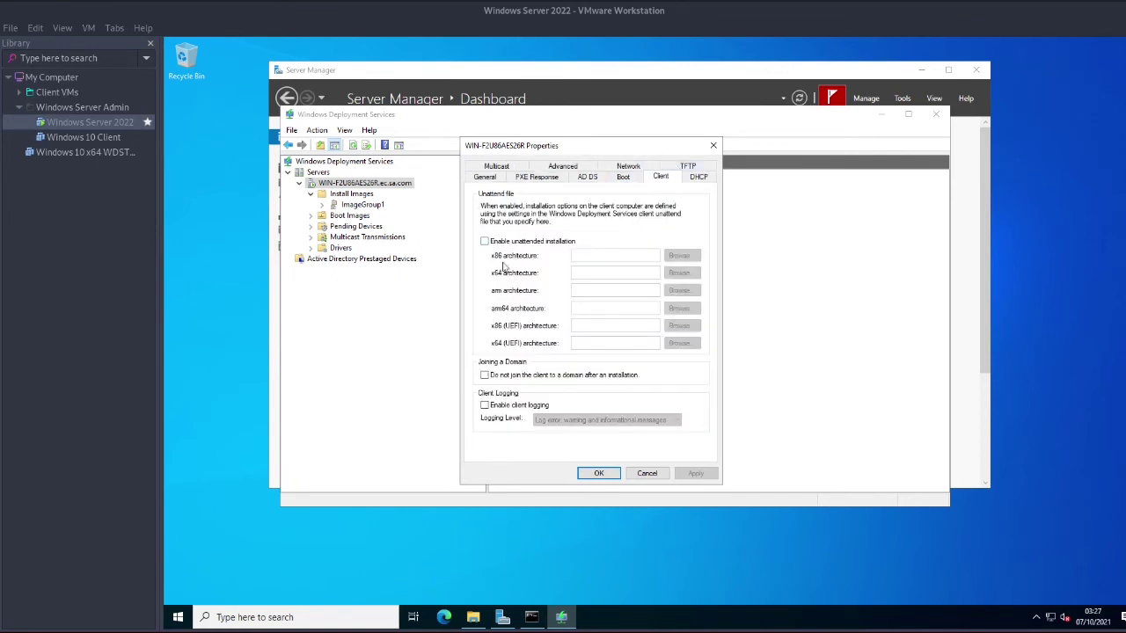
left_click(624, 177)
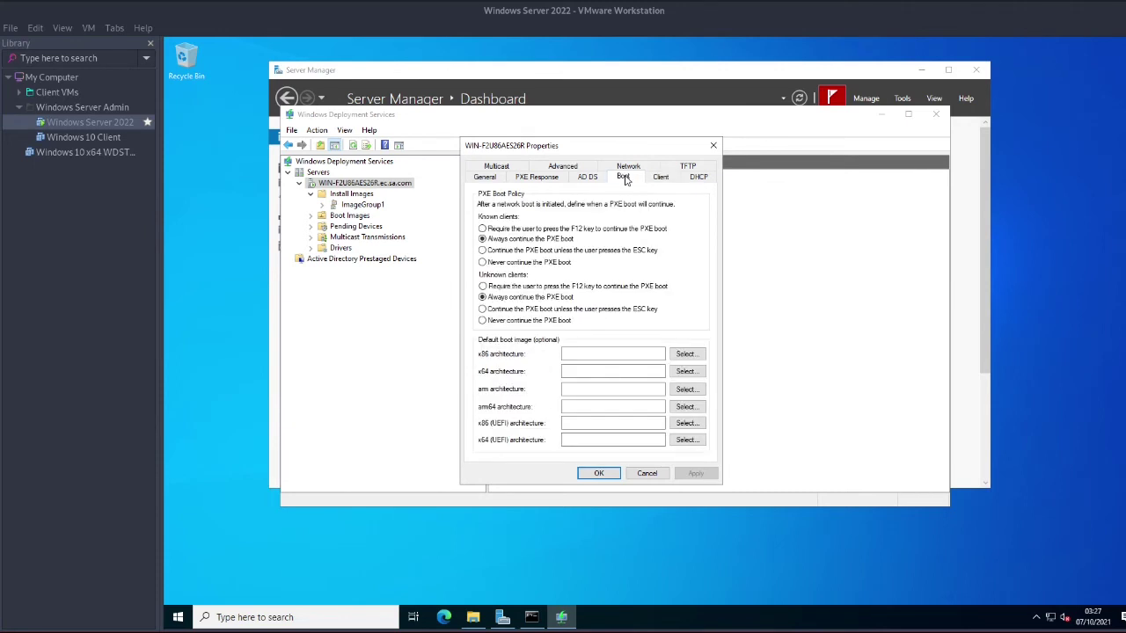
left_click(699, 177)
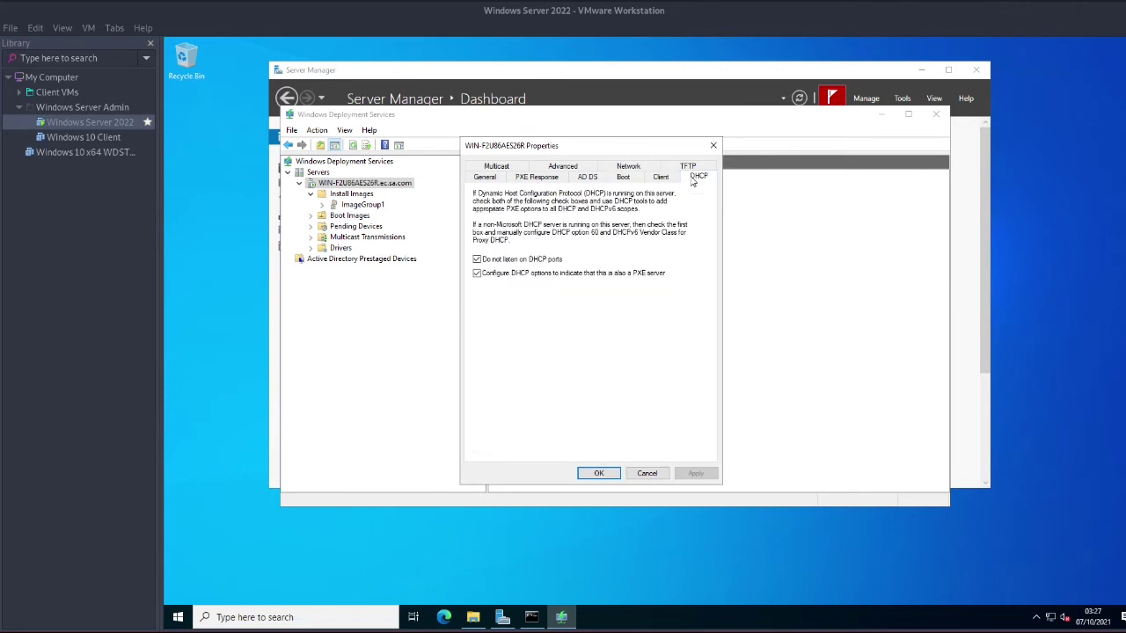
left_click(599, 474)
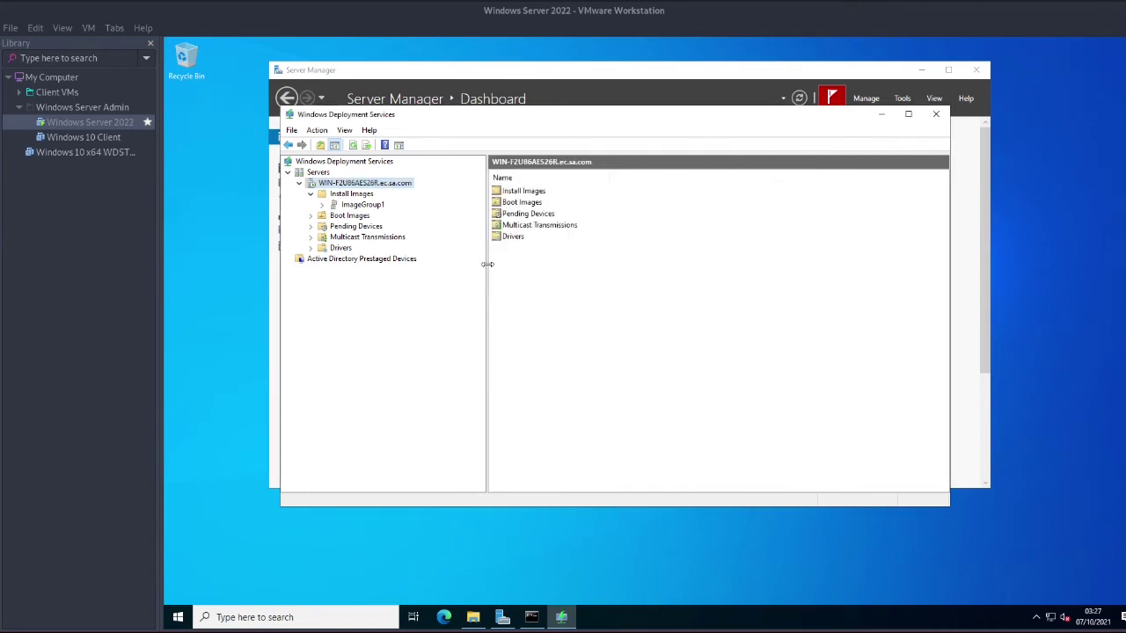
- Select the Windows 10 x64 WDSTEST CLIENT virtual machine in the Library and power it on
left_click_drag(488, 264, 457, 268)
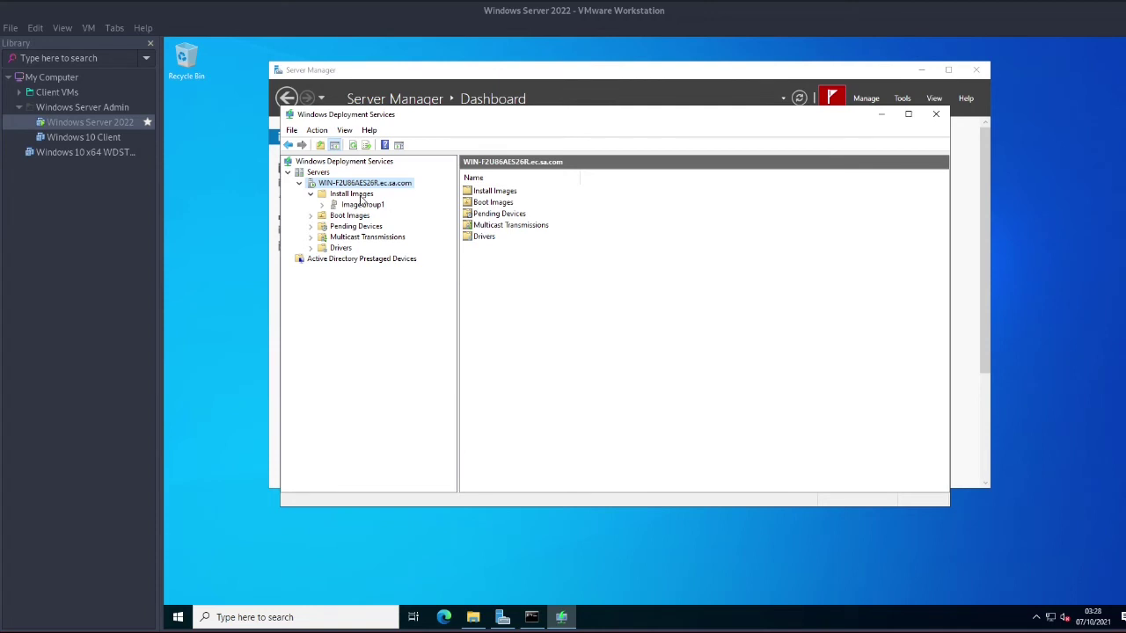
left_click(101, 156)
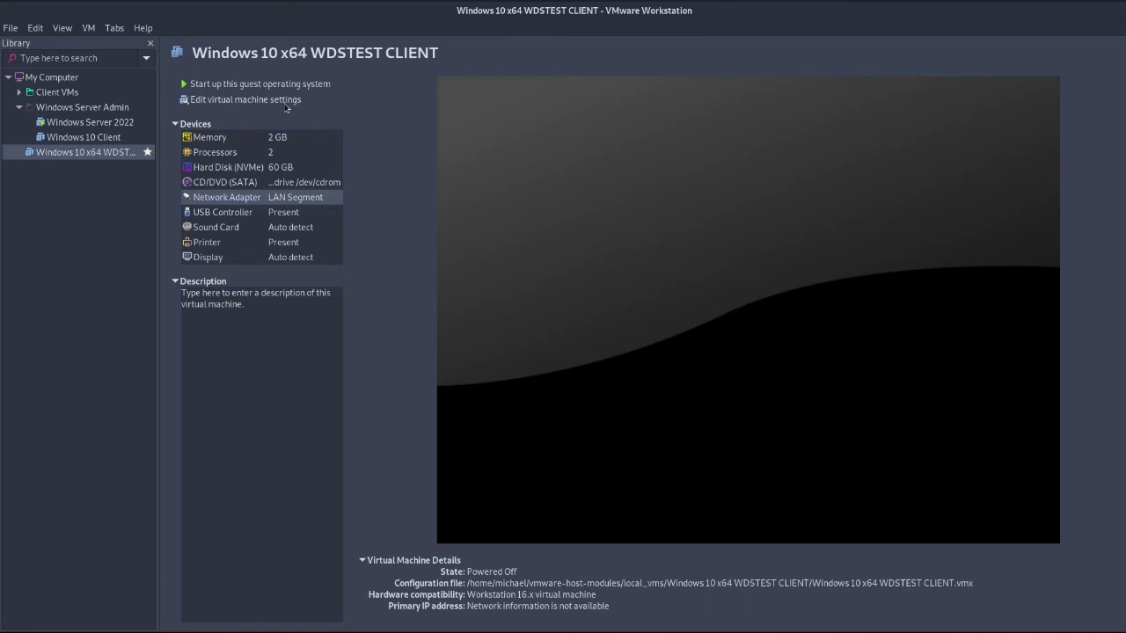
left_click(280, 85)
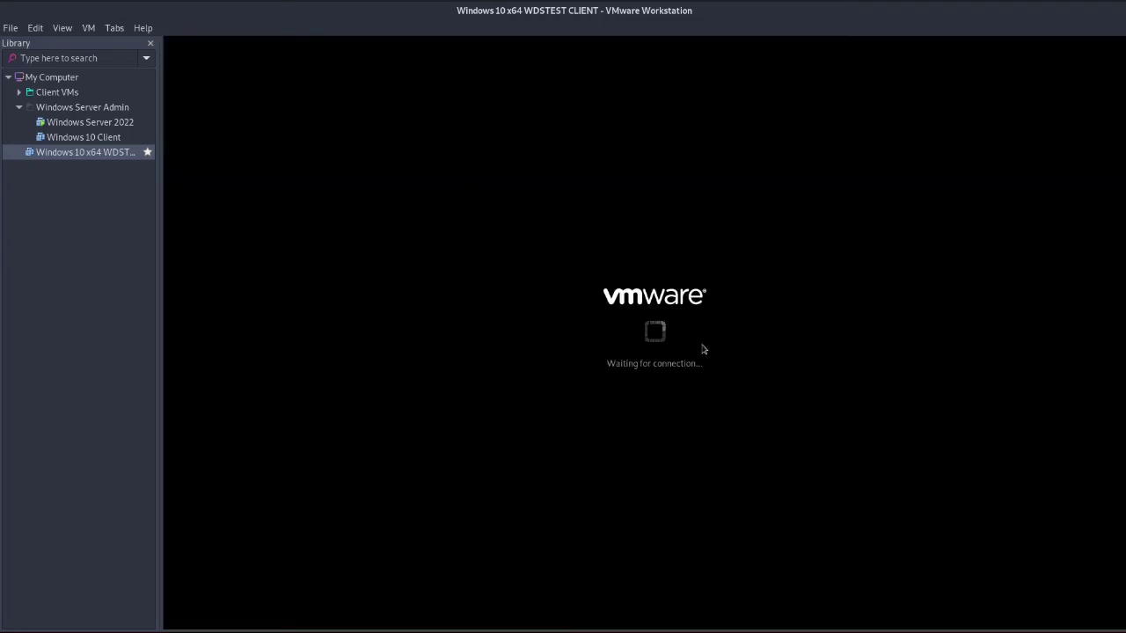
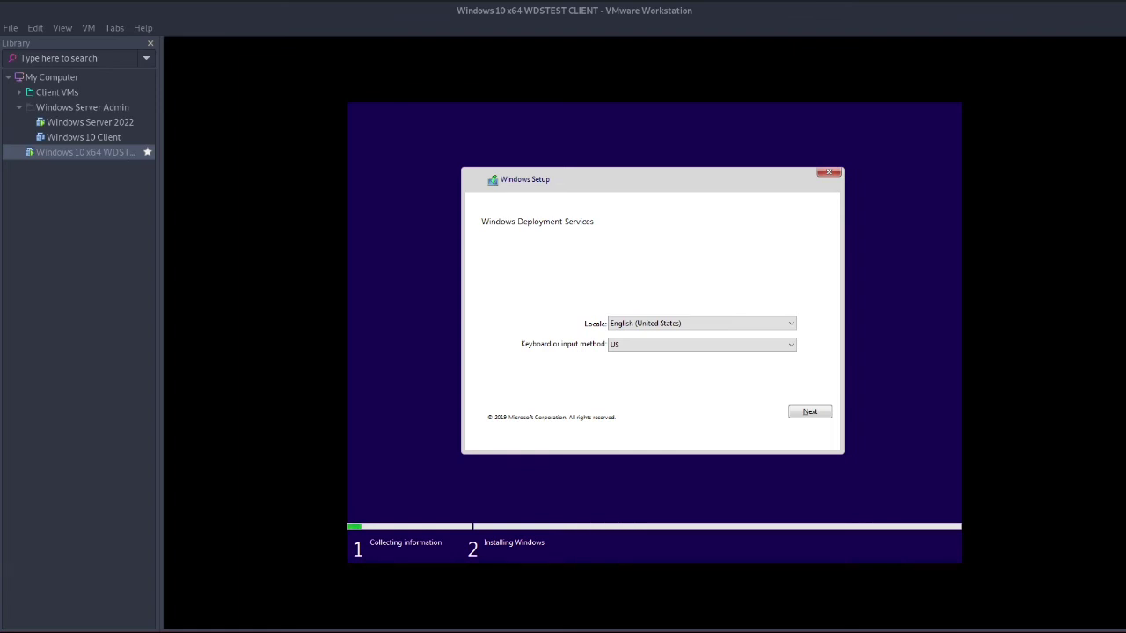
- Set the Windows Setup keyboard layout to United Kingdom and continue past the locale page
left_click(747, 348)
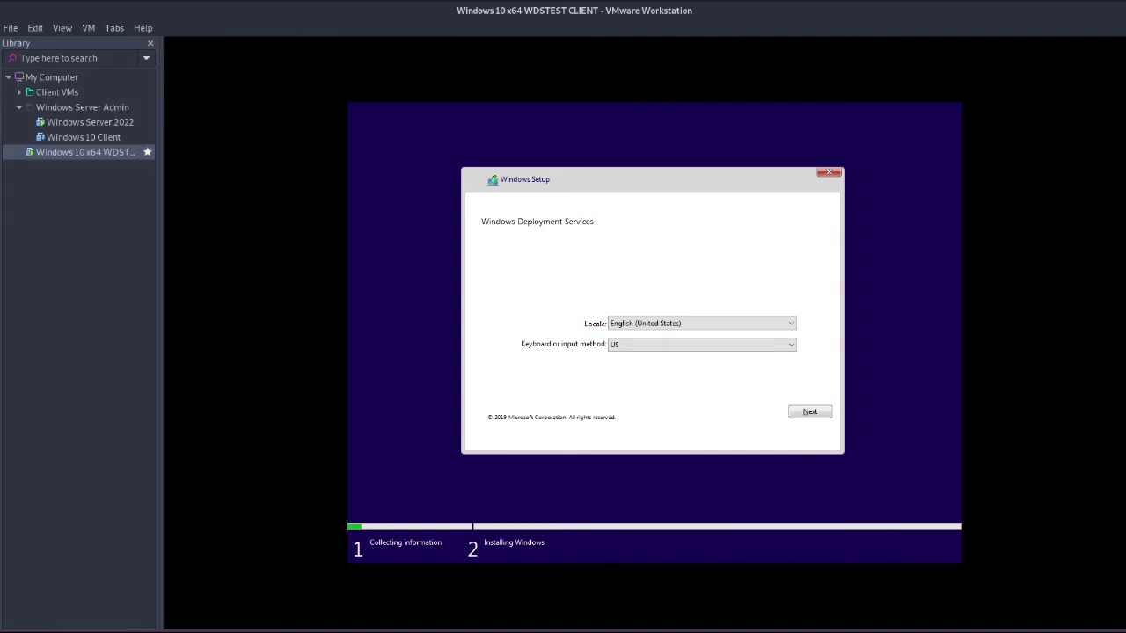
left_click(790, 344)
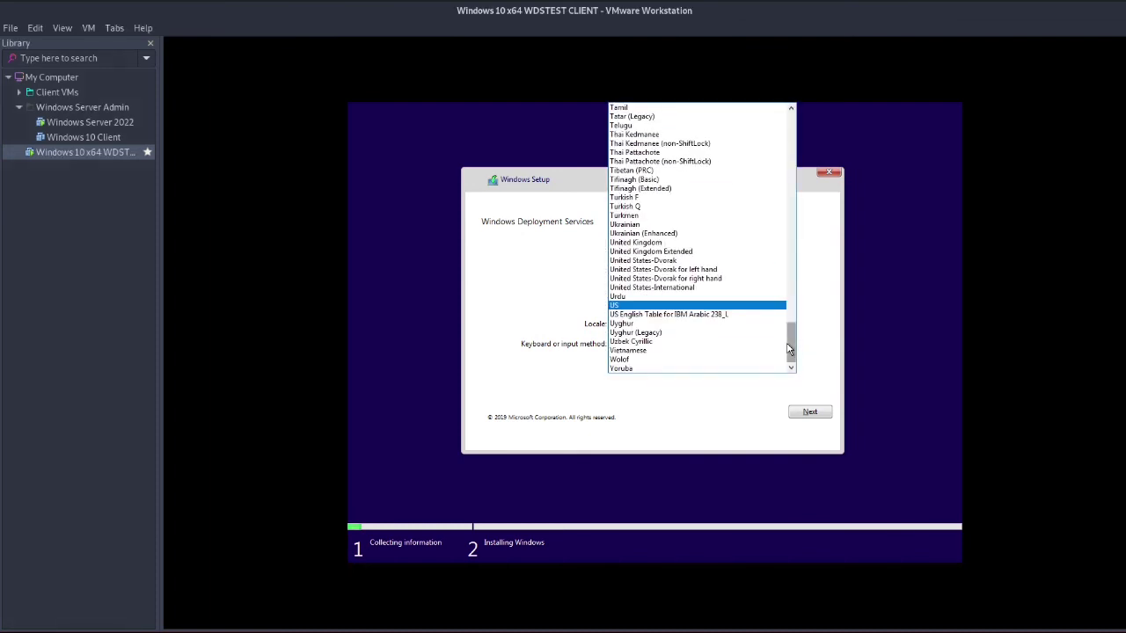
left_click(659, 243)
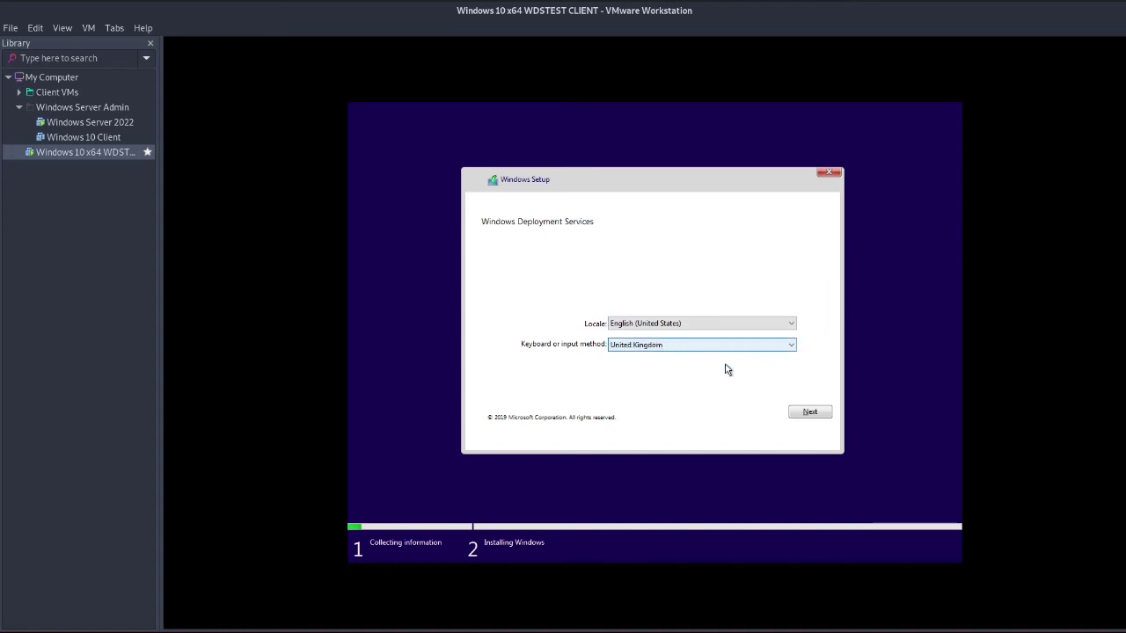
left_click(807, 414)
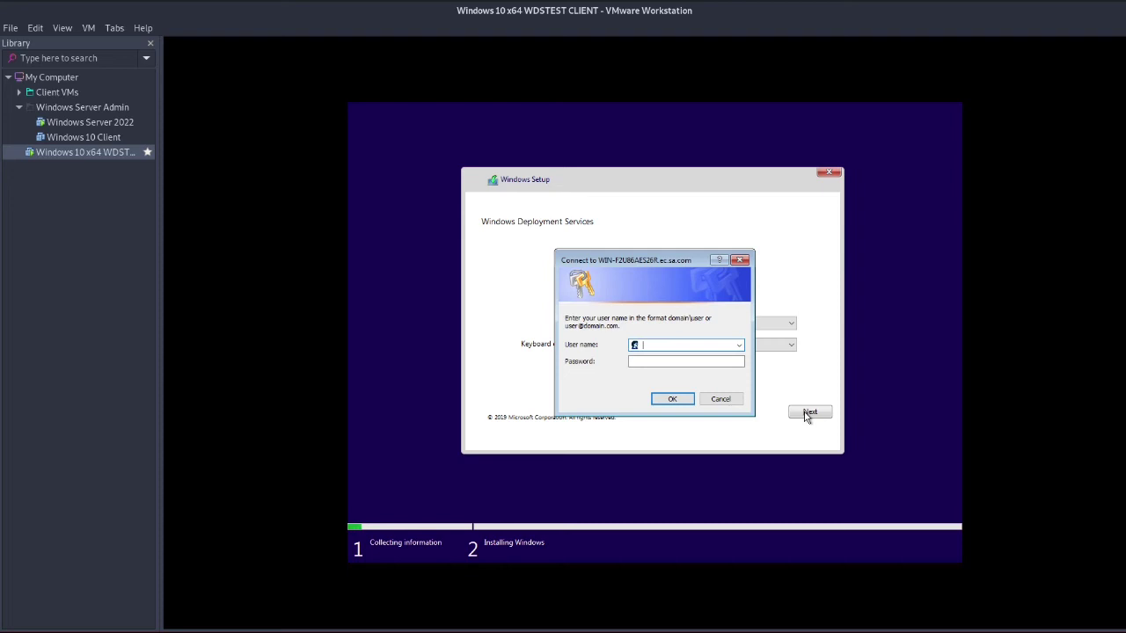
- Sign in to the deployment server as ec.sa.com\Administrator with the account password
type("ec.sa.com")
left_click_drag(670, 320, 707, 320)
left_click(688, 348)
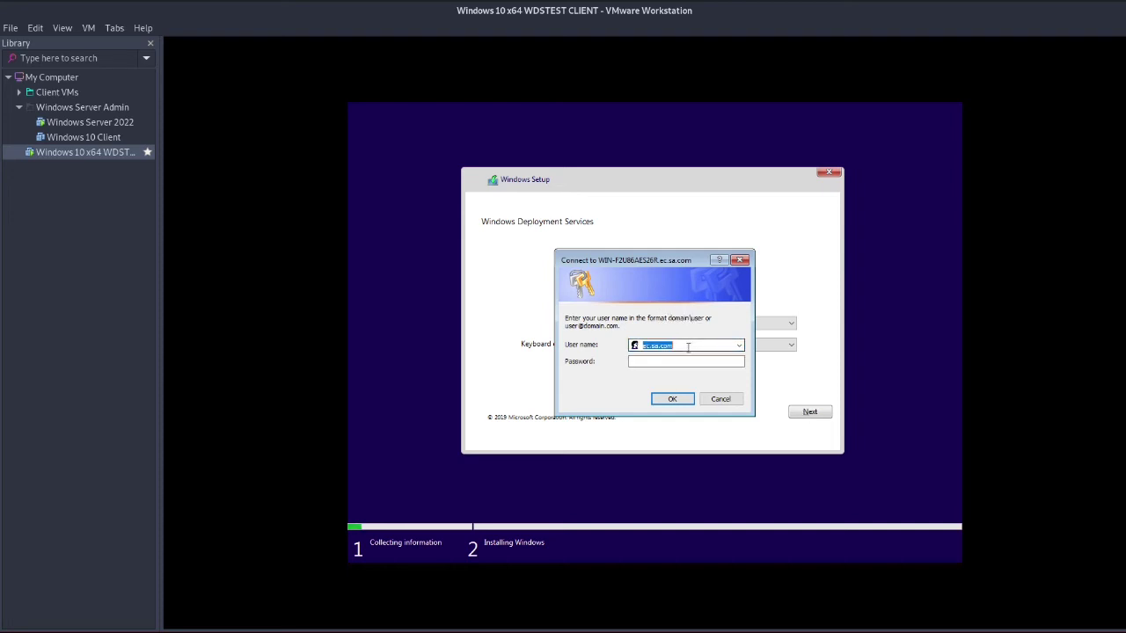
left_click(688, 347)
type("\\")
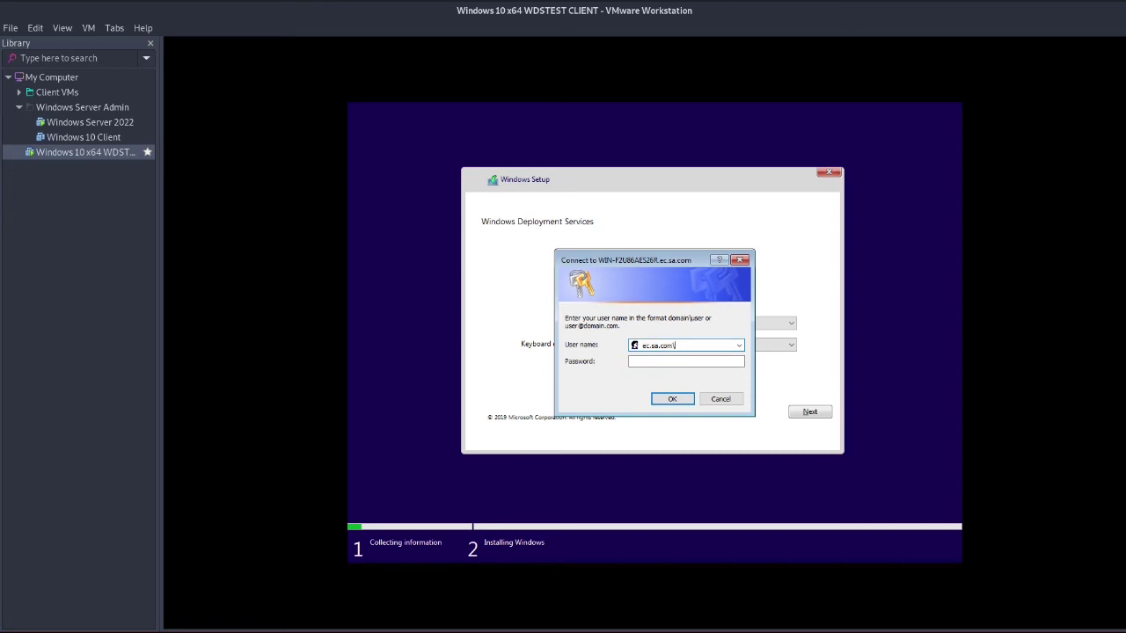
type("Administrator")
key("Tab")
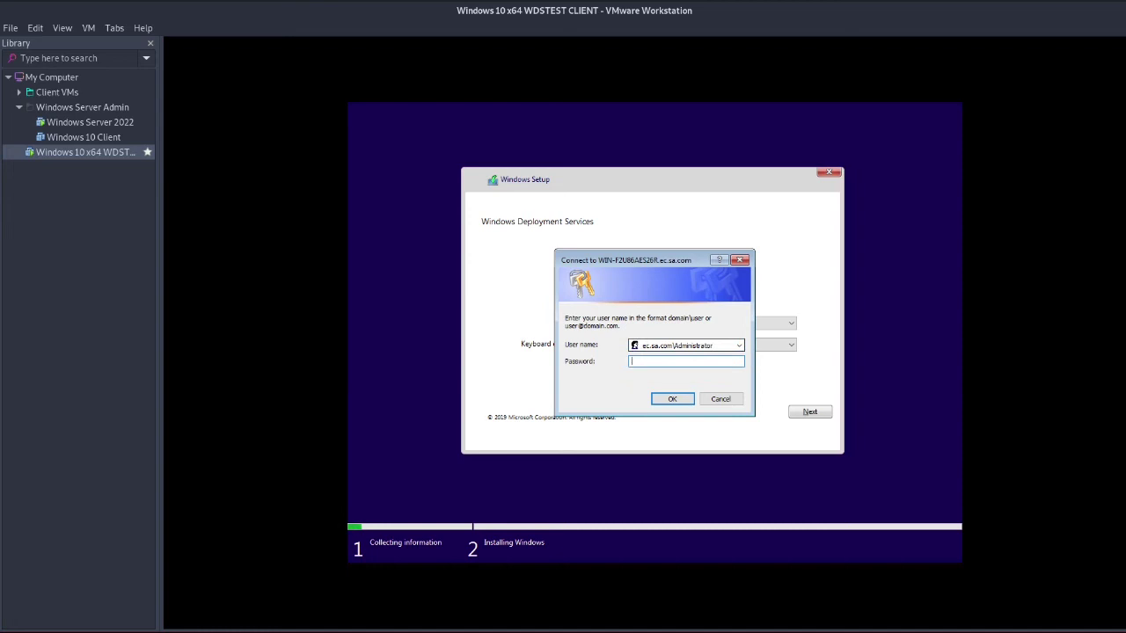
type("••")
type("sssssssssssssss")
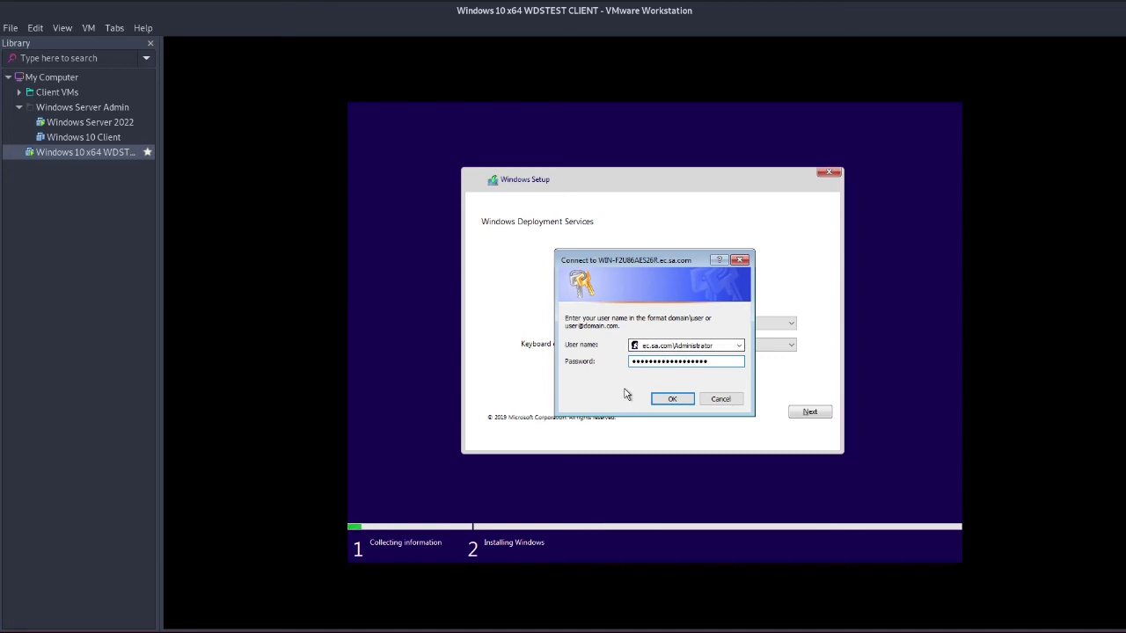
left_click(665, 399)
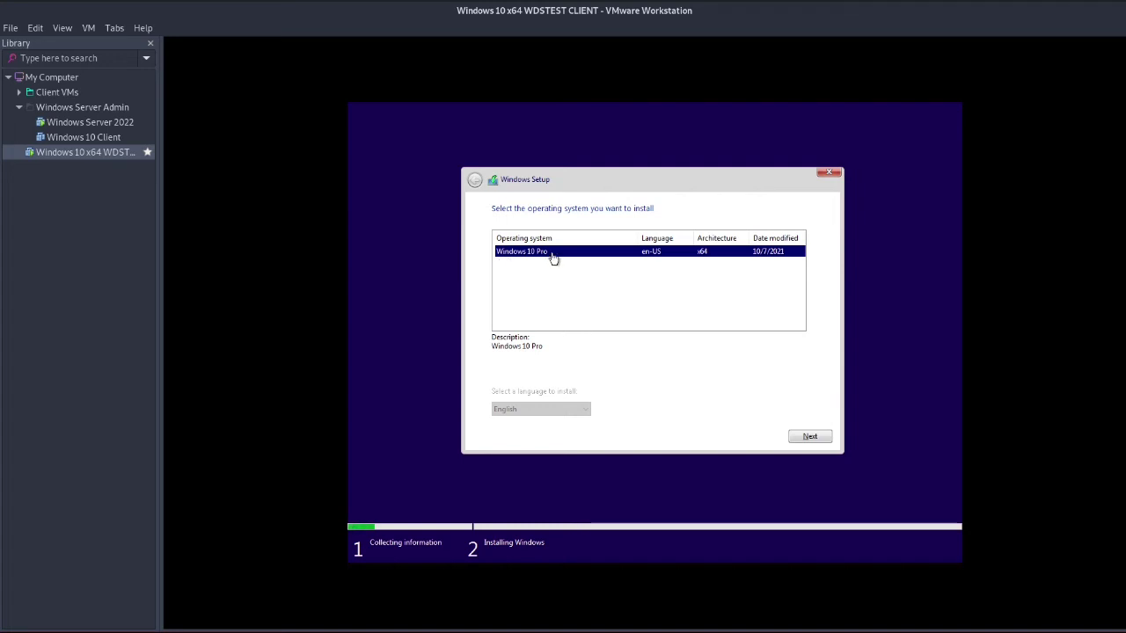
left_click(118, 124)
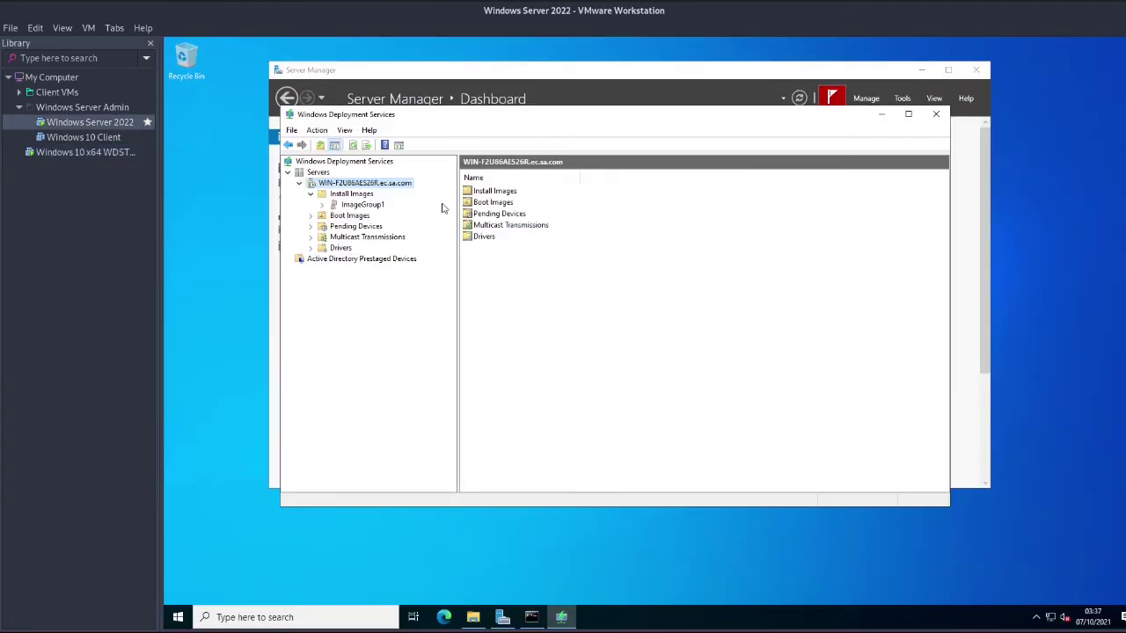
double_click(506, 192)
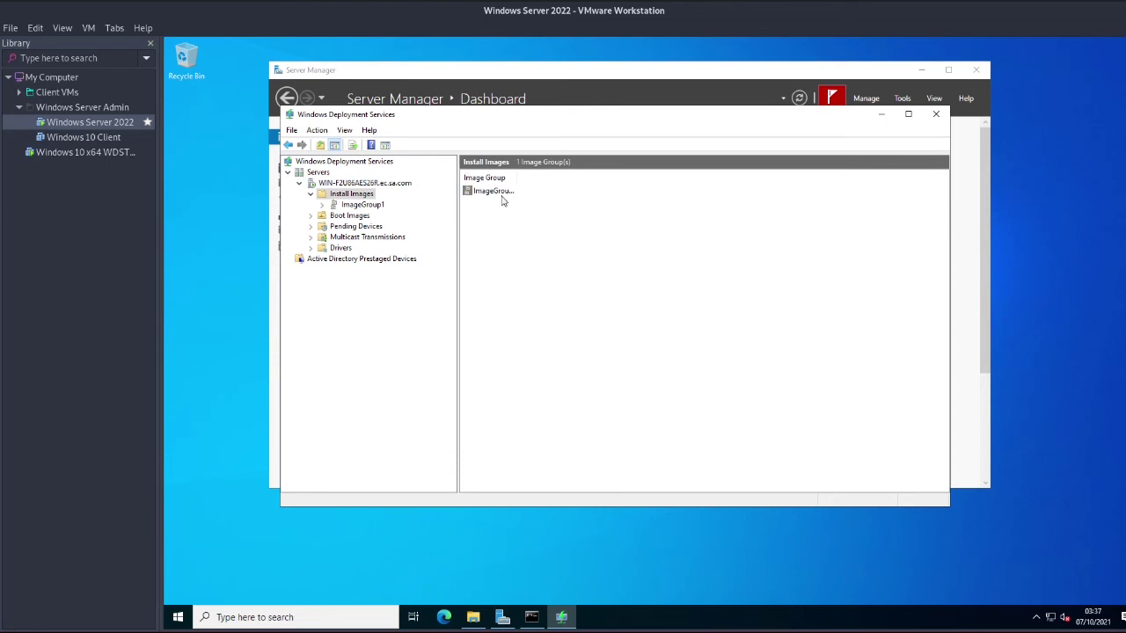
left_click(498, 193)
double_click(498, 193)
left_click(509, 191)
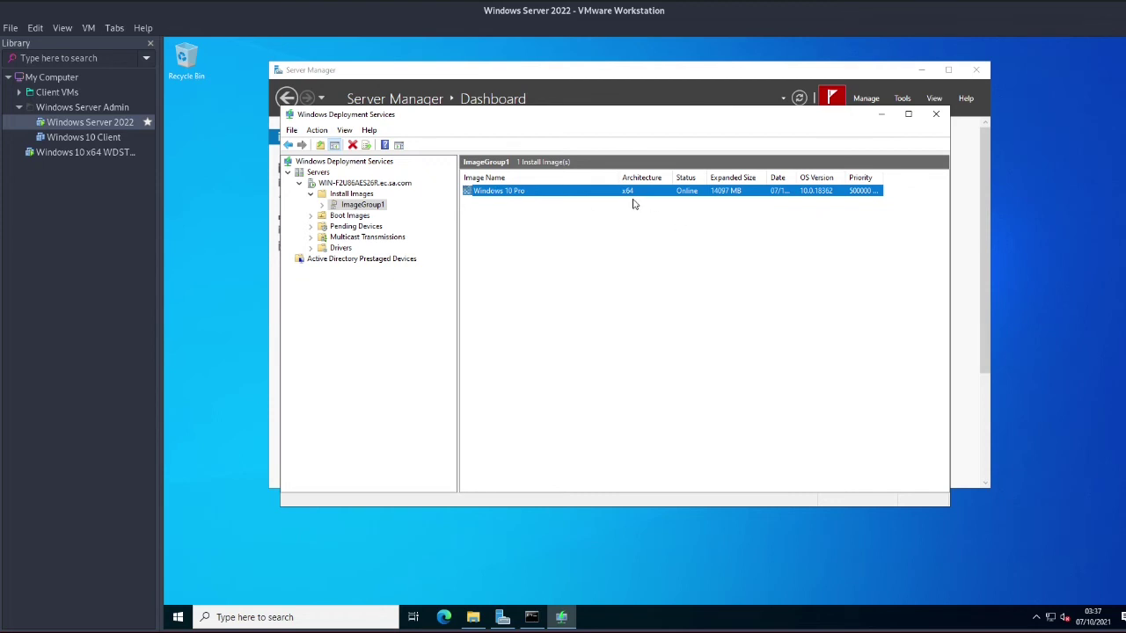
left_click(84, 139)
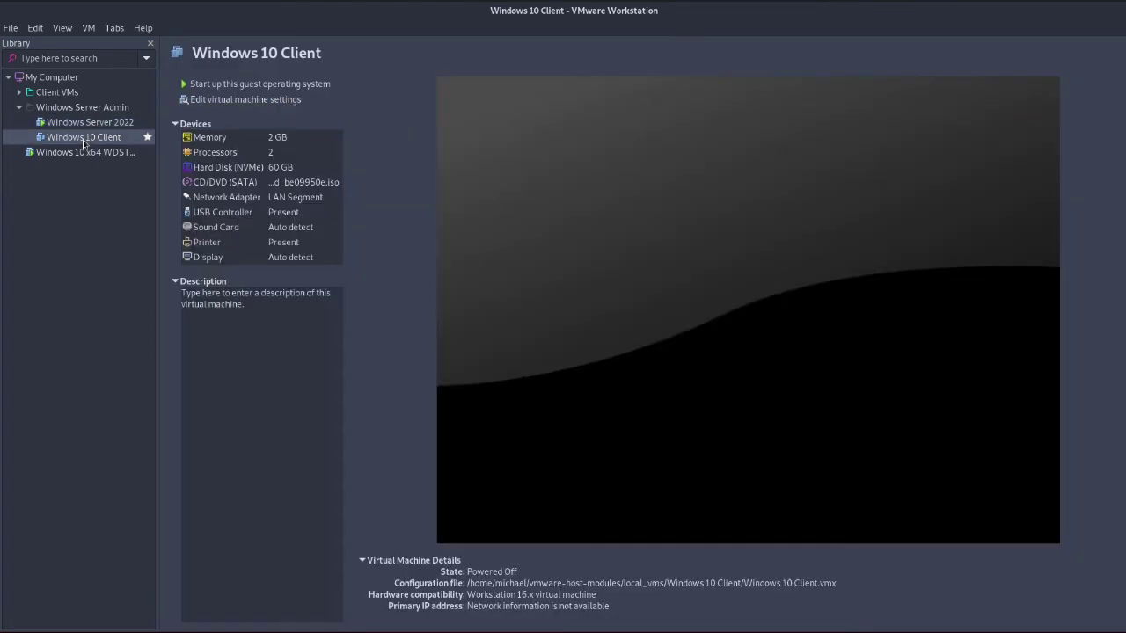
left_click(93, 155)
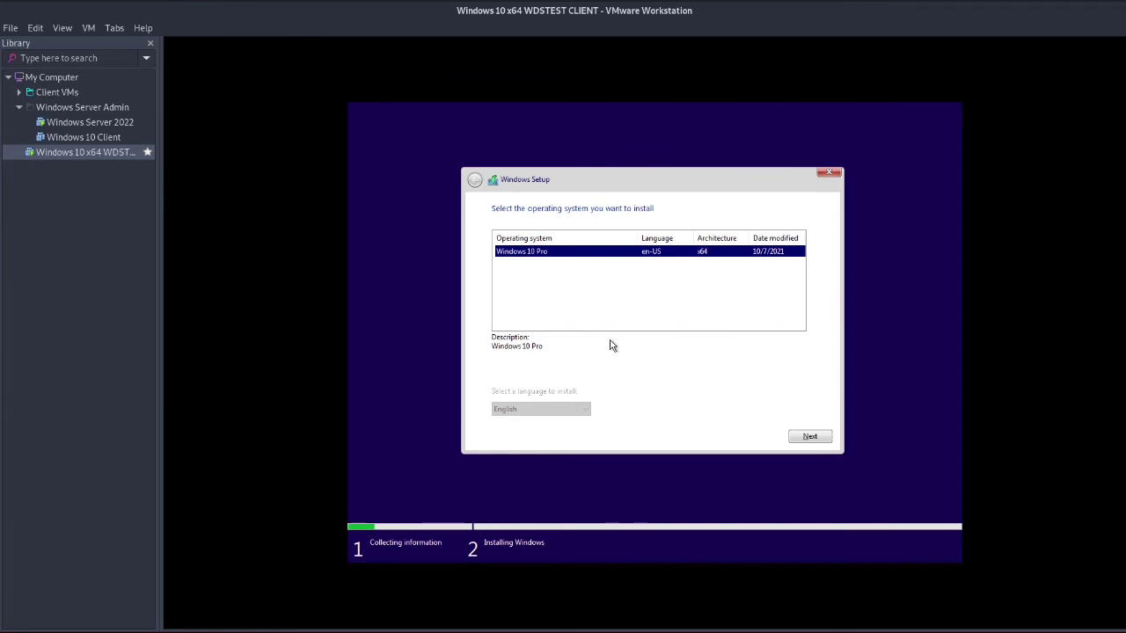
- Choose Windows 10 Pro and install it onto Drive 0's unallocated 60 GB space
left_click(810, 437)
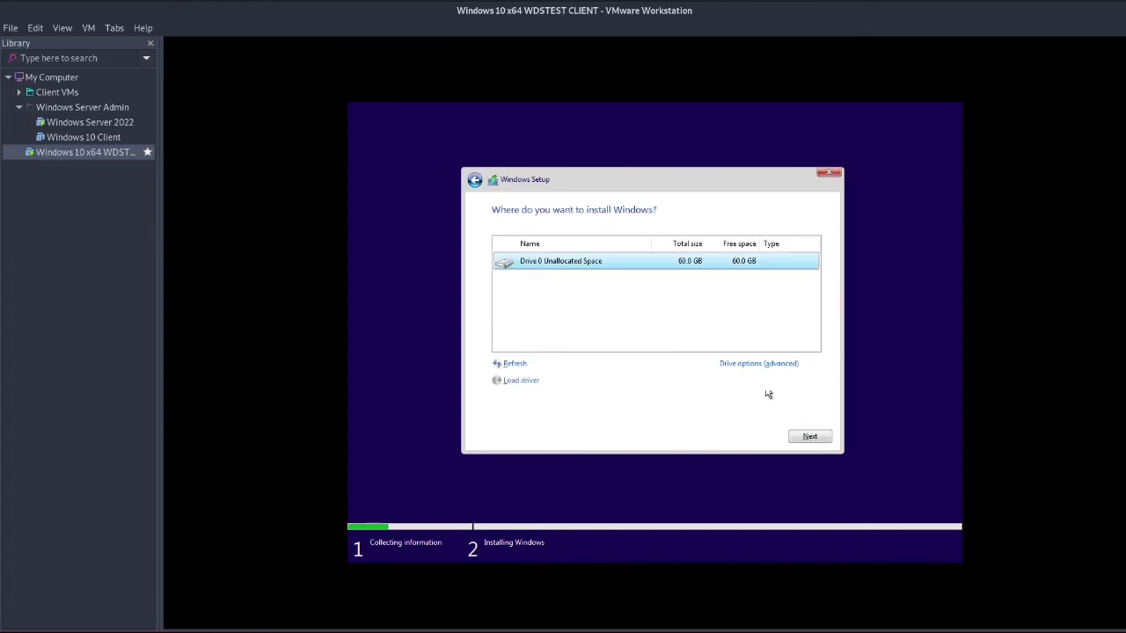
left_click(807, 442)
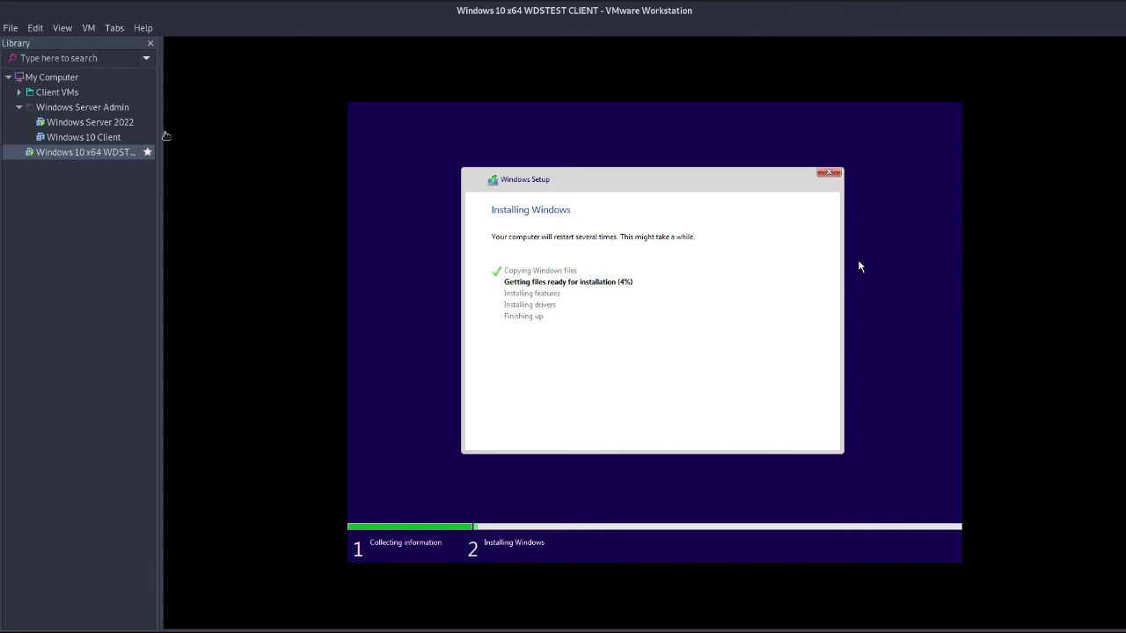
- Shut down the WDSTEST client's guest from its Library Power menu
right_click(115, 157)
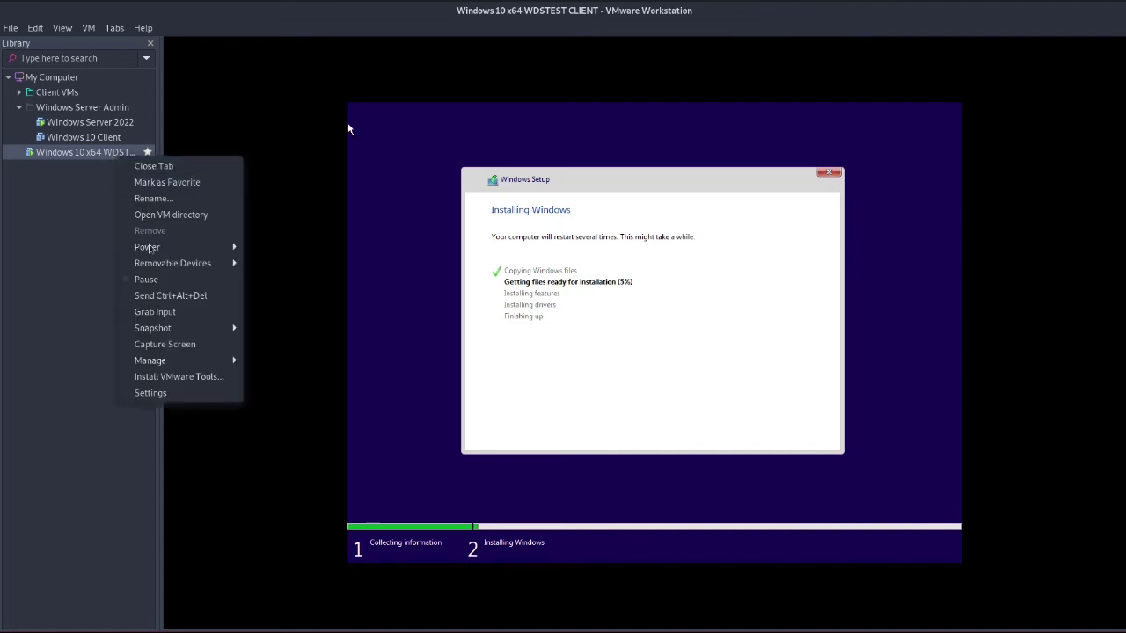
mouse_move(153, 250)
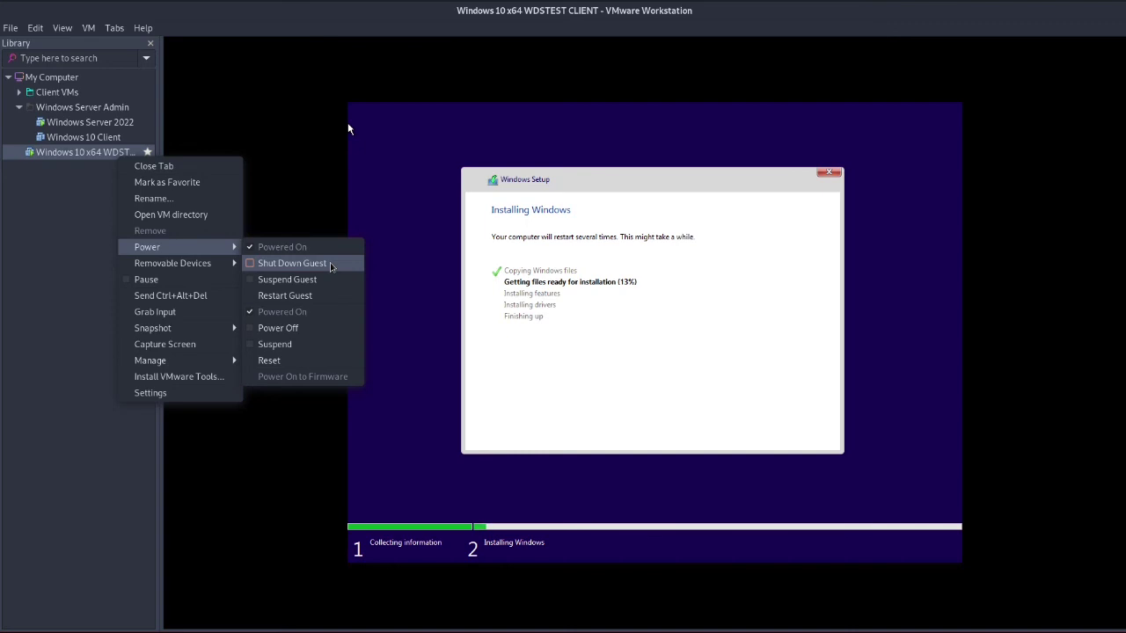
left_click(331, 264)
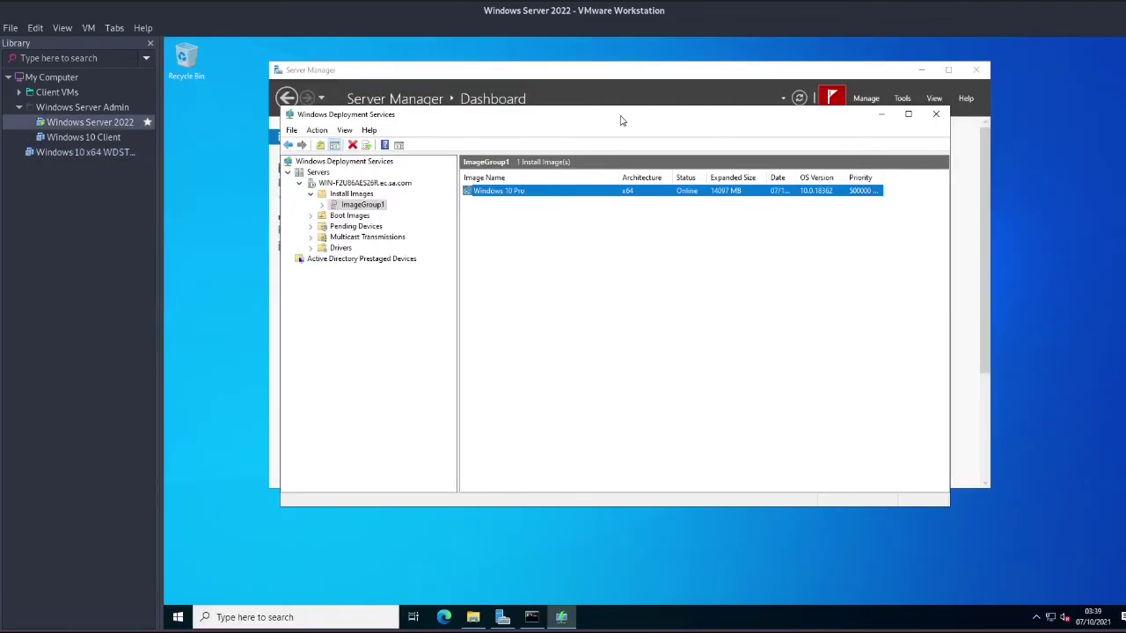
- Reposition the Windows Deployment Services window and show the server's Boot Images folder
left_click_drag(620, 118, 651, 138)
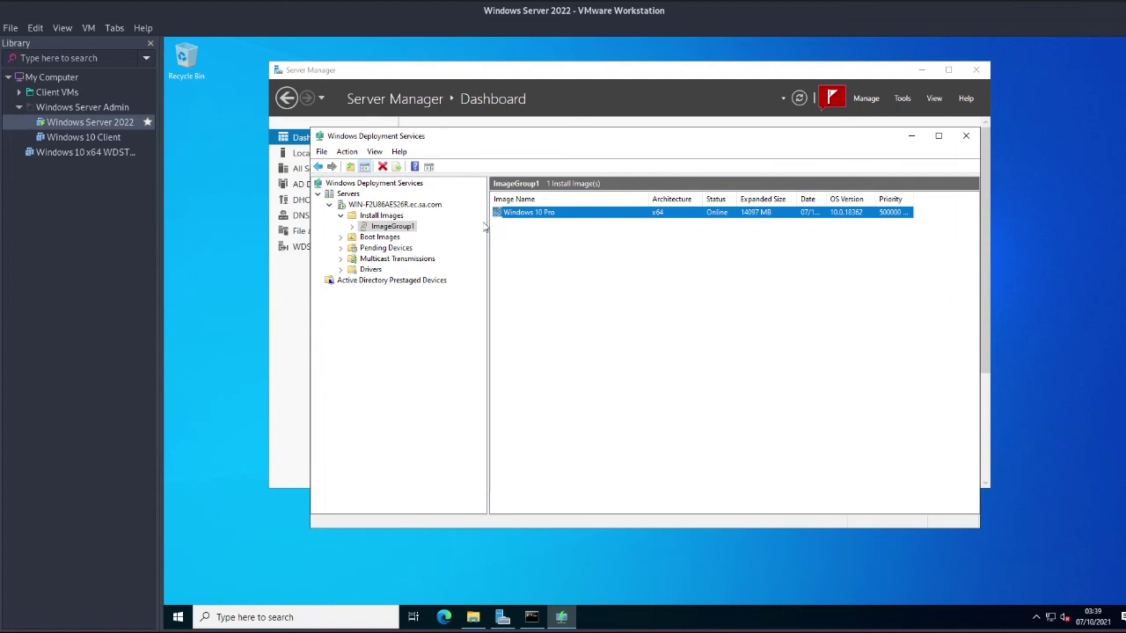
left_click(390, 238)
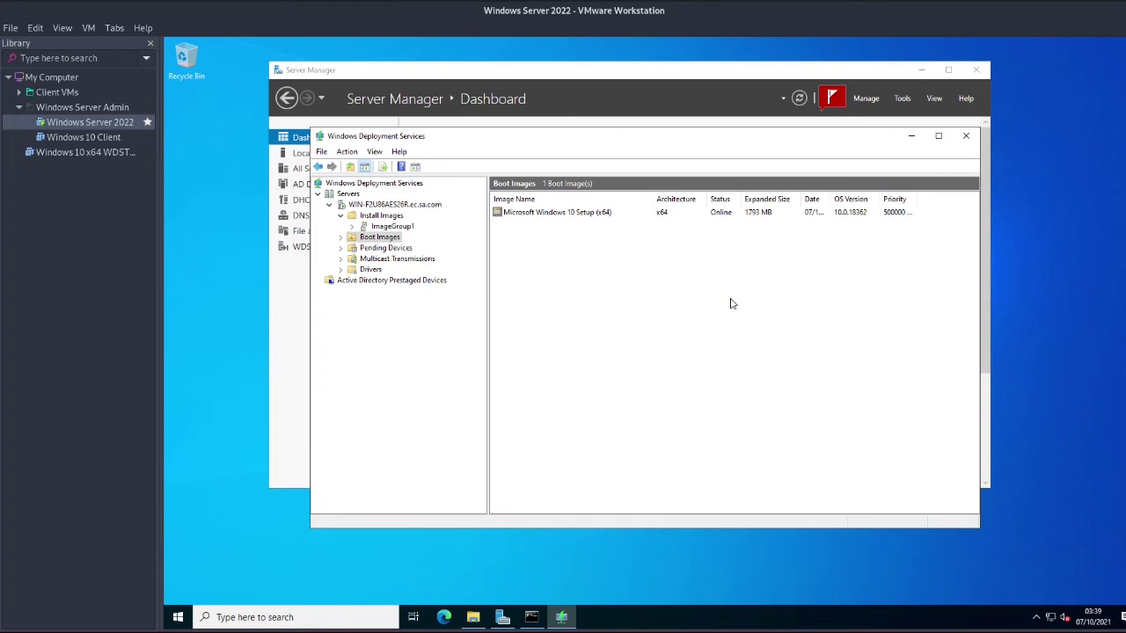
- Start creating a capture image from the Microsoft Windows 10 Setup (x64) boot image
right_click(581, 270)
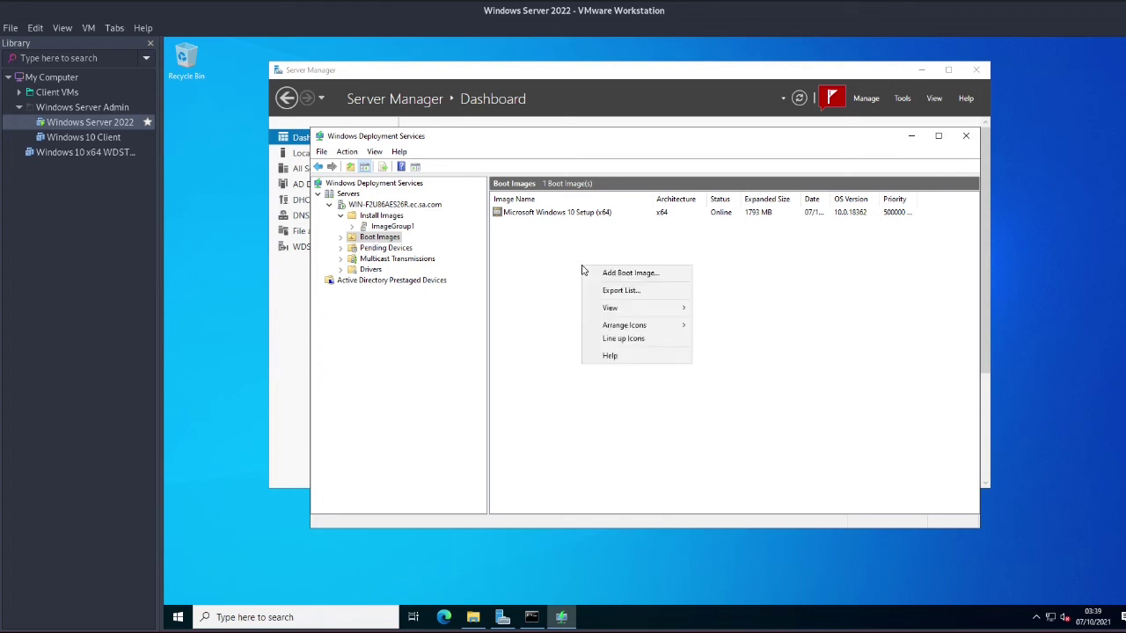
left_click(555, 216)
right_click(555, 216)
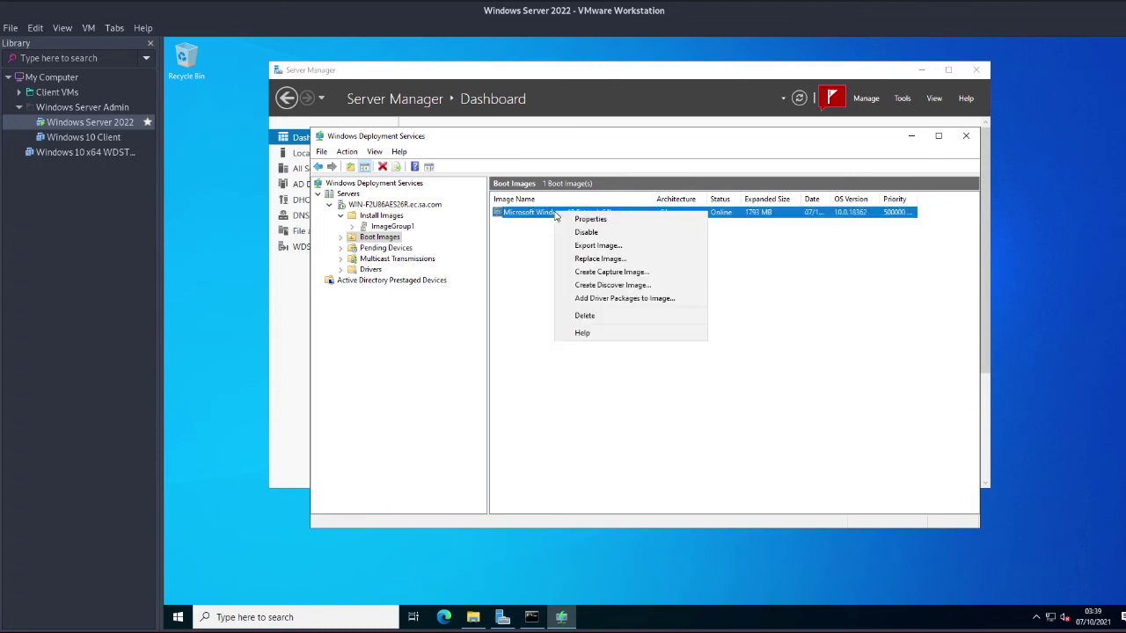
left_click(662, 275)
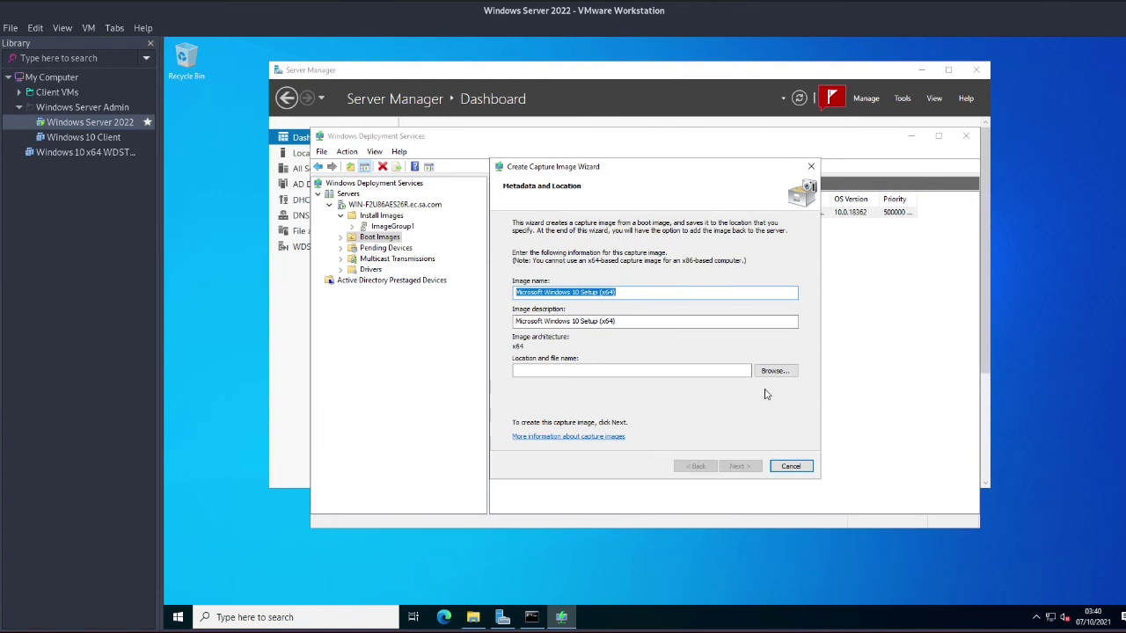
- Append 'CAPTURE' to the image name and description, then browse for a save location
left_click(639, 292)
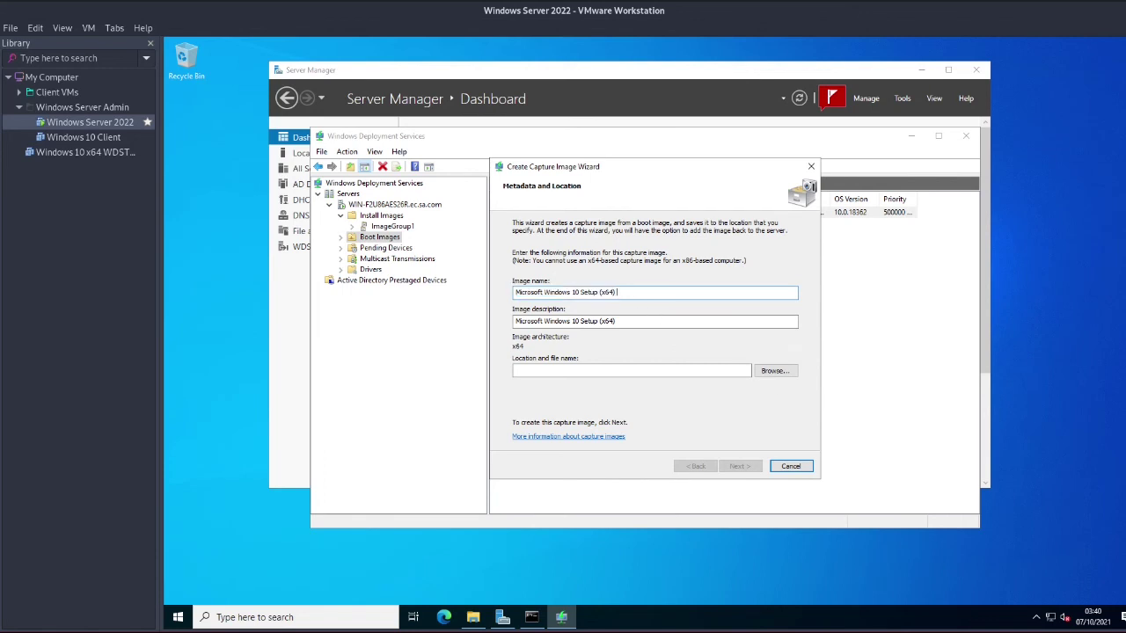
type("CAPTURE")
left_click(629, 322)
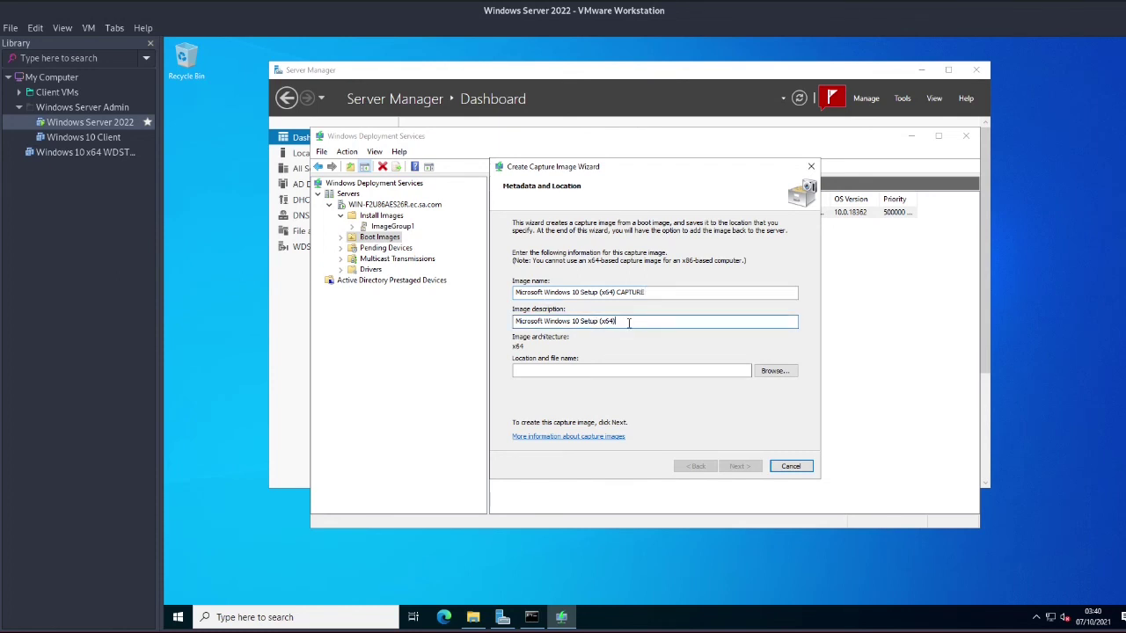
type("CAPTURE")
left_click(604, 370)
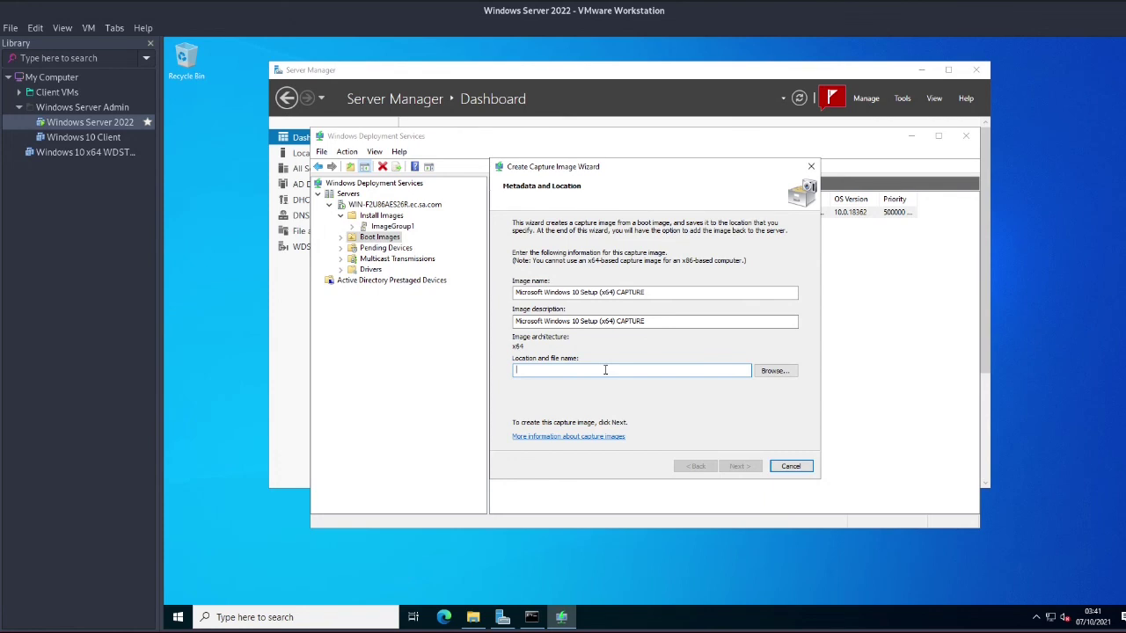
left_click(775, 370)
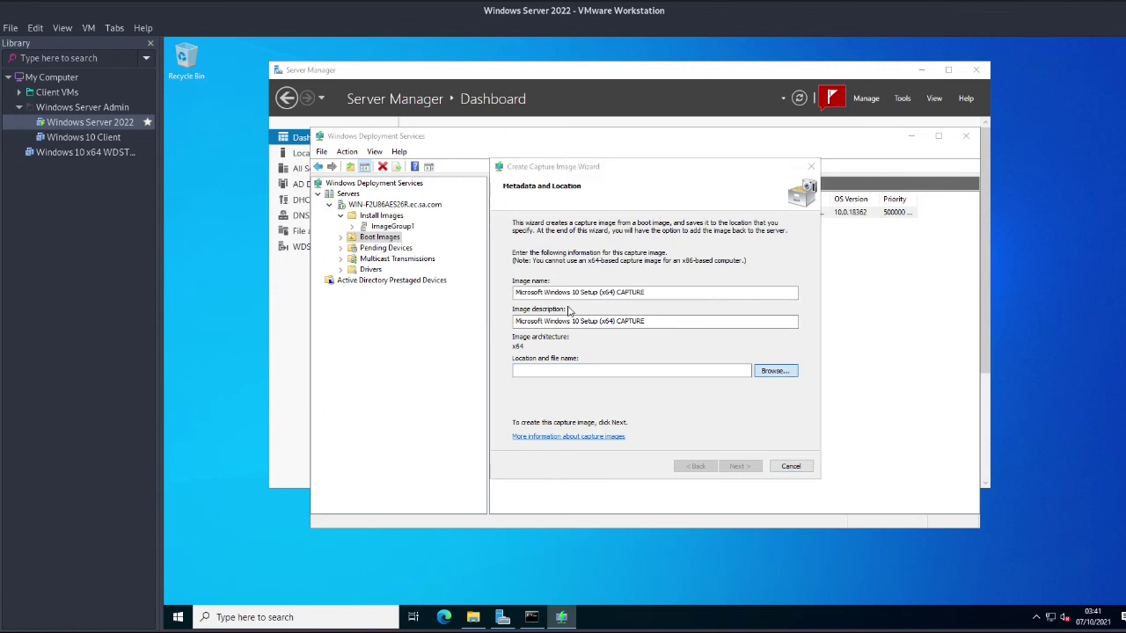
- Set the capture image save location to C:\RemoteInstall\capture.wim
left_click(759, 370)
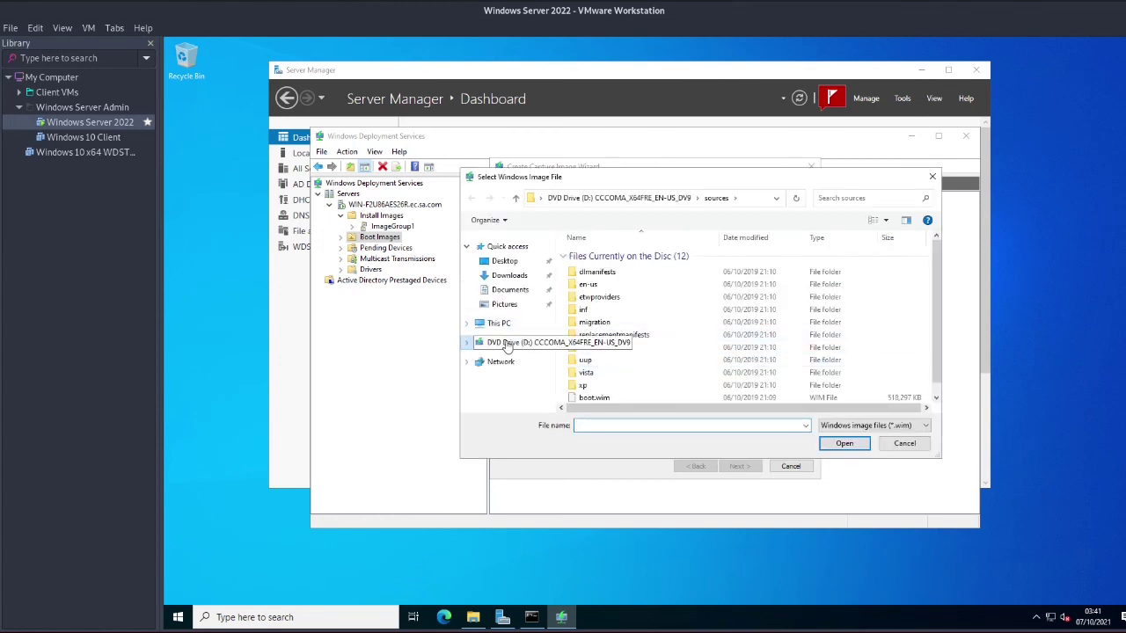
left_click(498, 323)
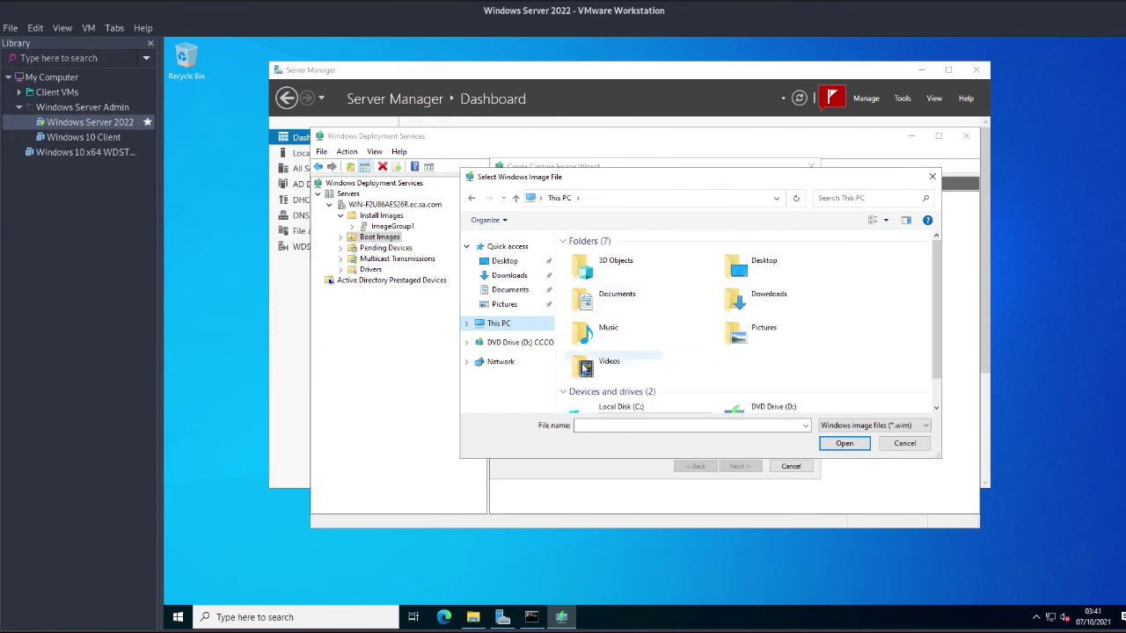
scroll(585, 370, "down", 1)
double_click(616, 392)
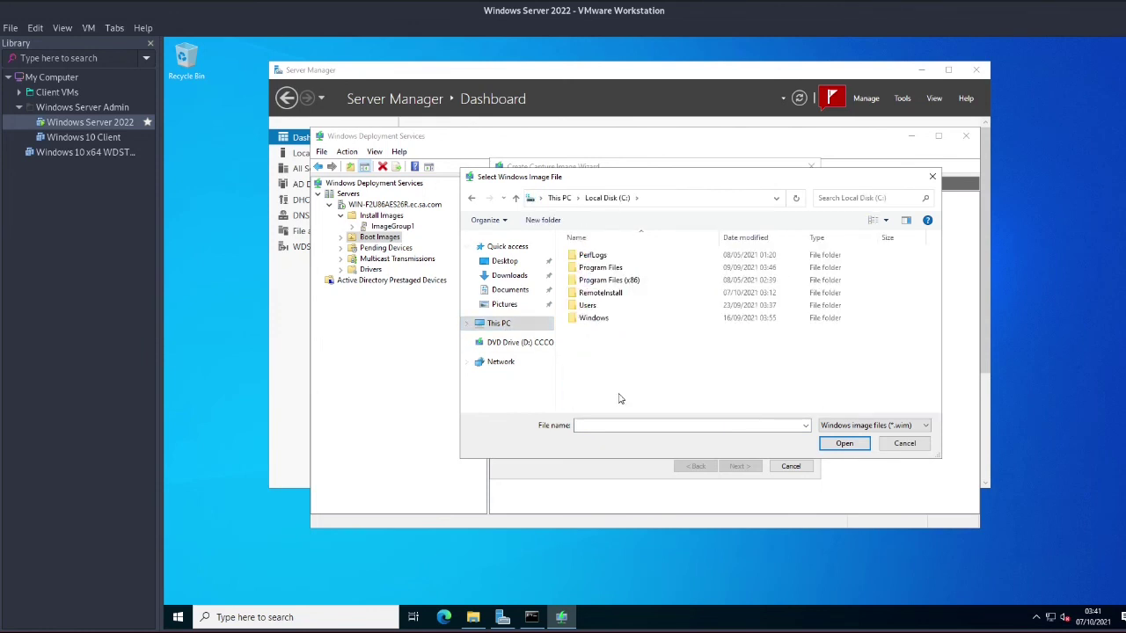
double_click(607, 293)
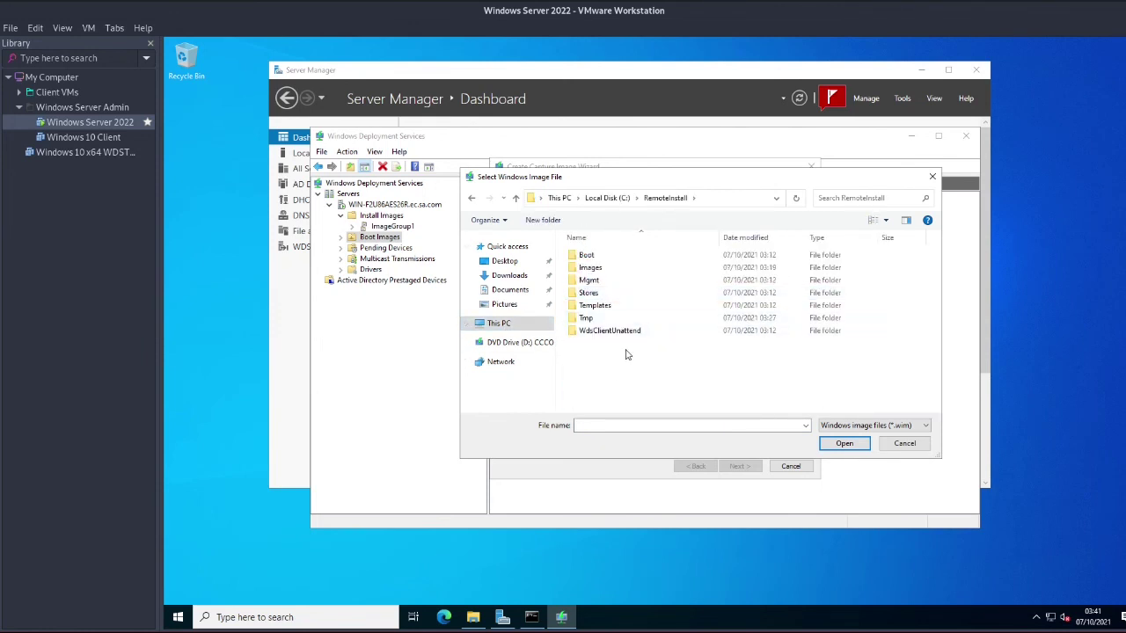
left_click(591, 267)
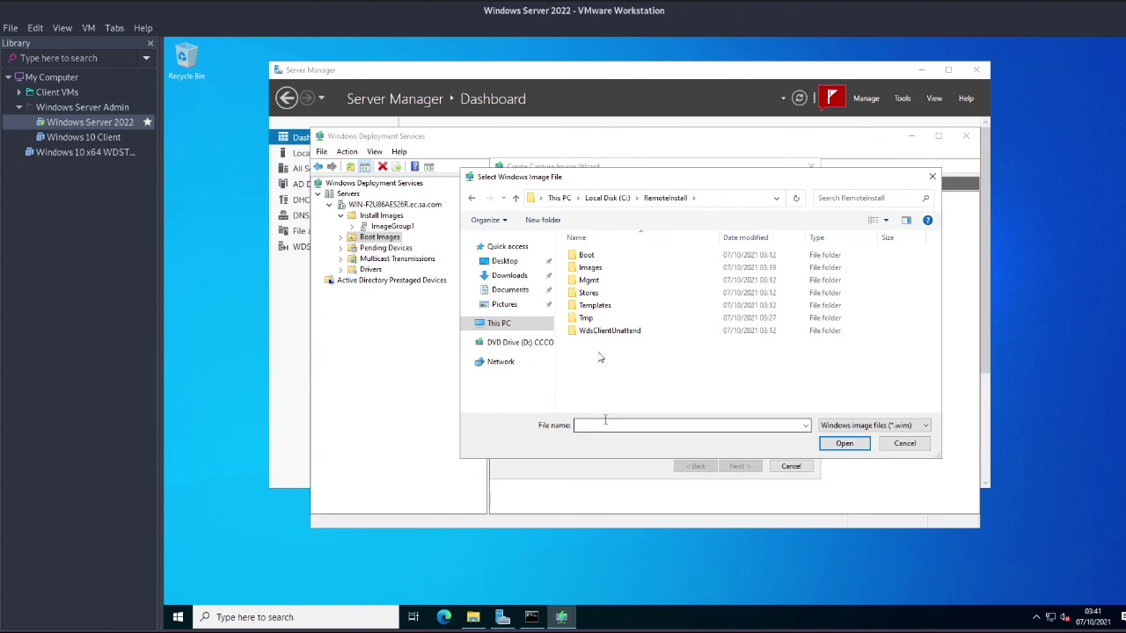
left_click(638, 425)
type("capture")
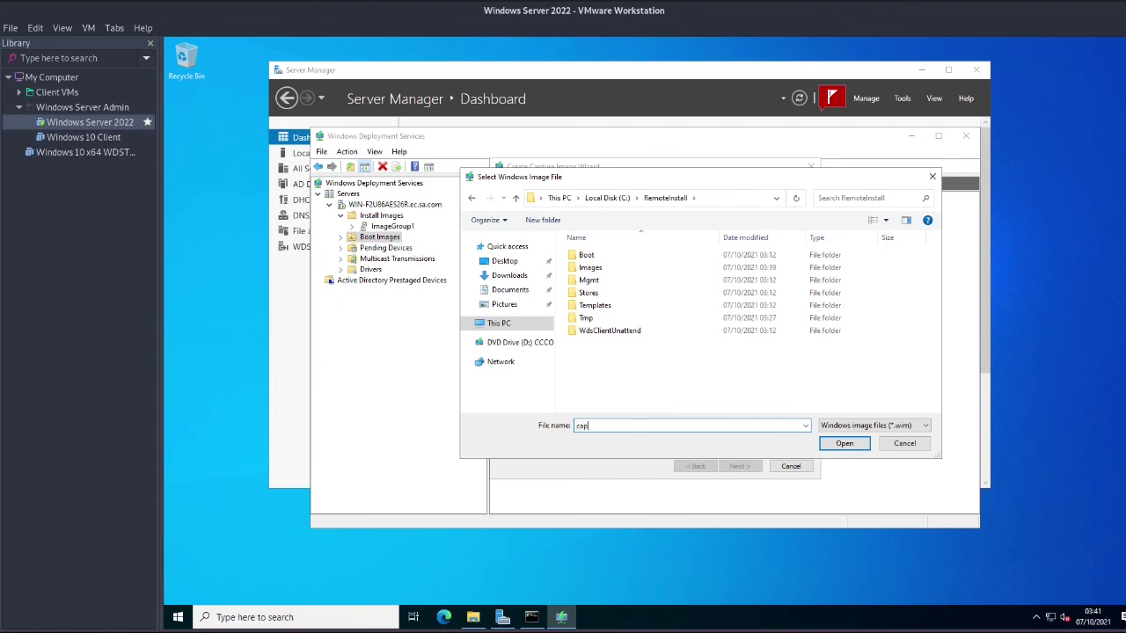
left_click(858, 444)
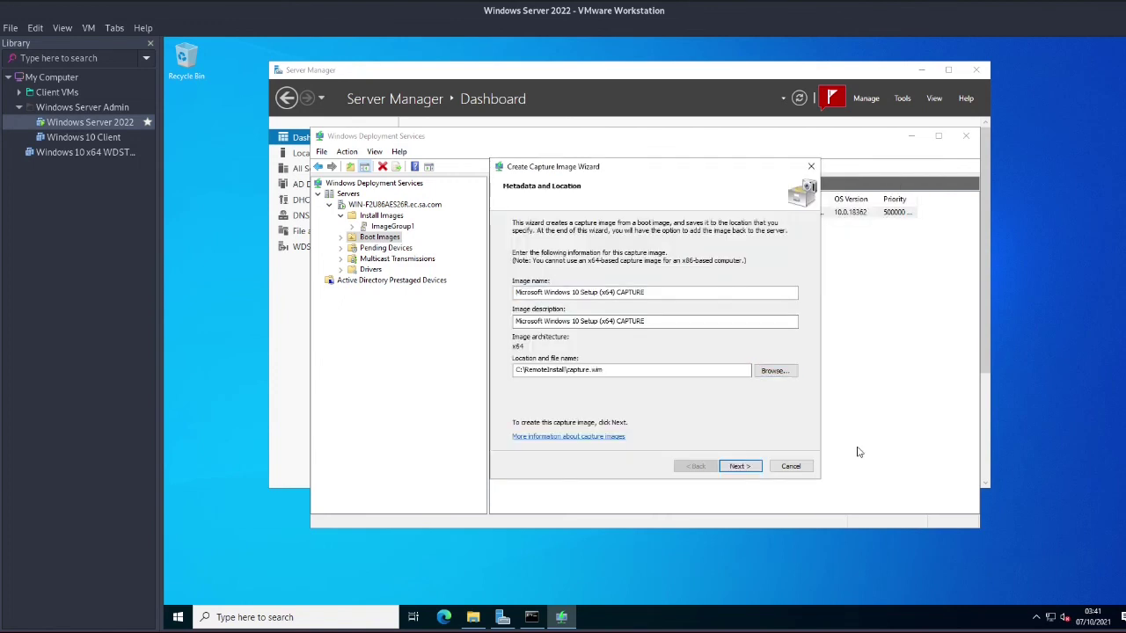
- Pick boot.wim from the DVD's sources folder and start creating the capture image
left_click_drag(515, 371, 621, 373)
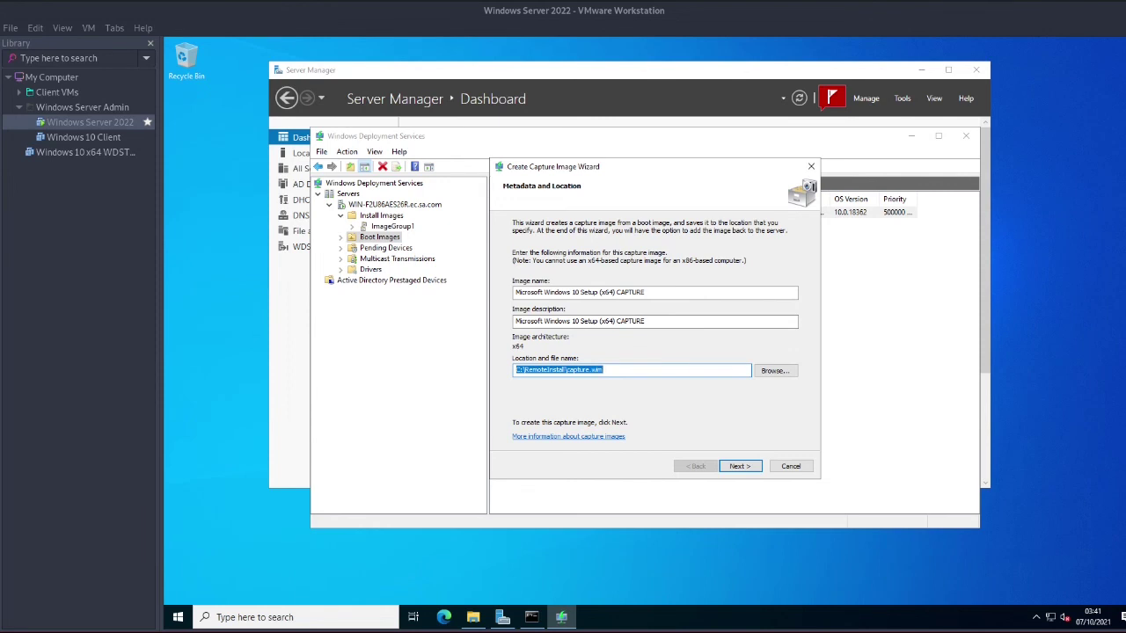
left_click(659, 370)
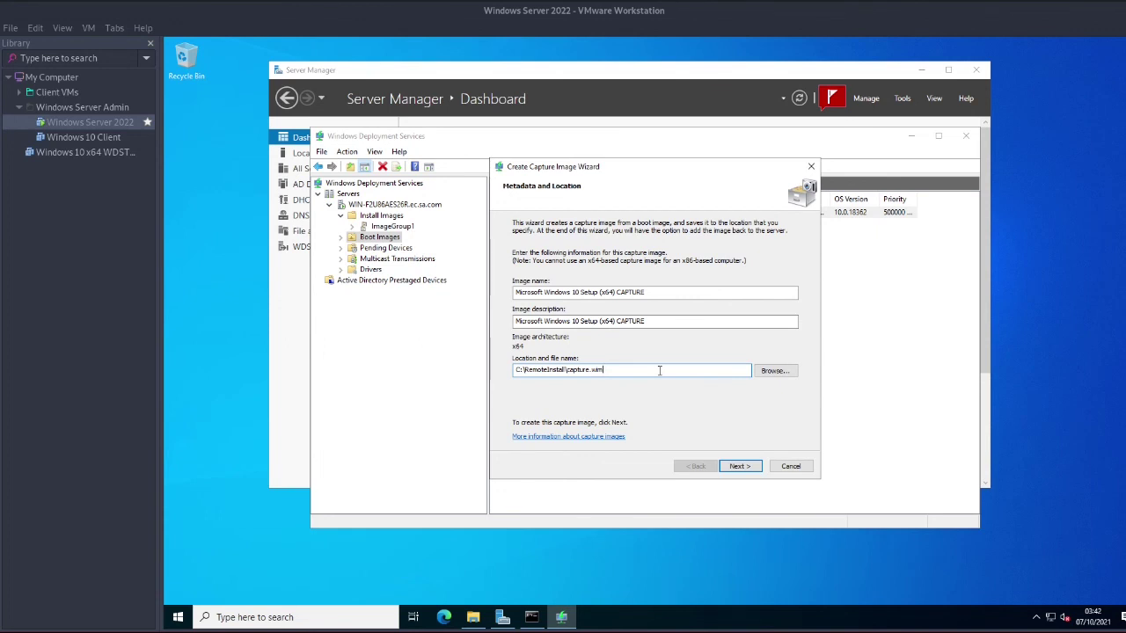
left_click(774, 370)
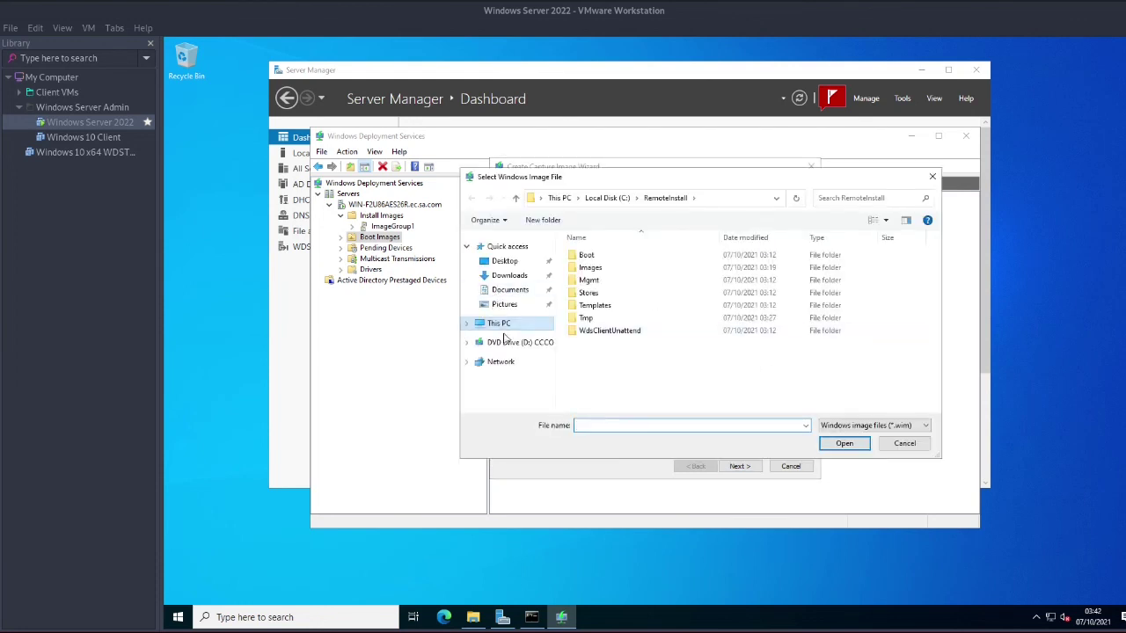
left_click(506, 342)
double_click(590, 304)
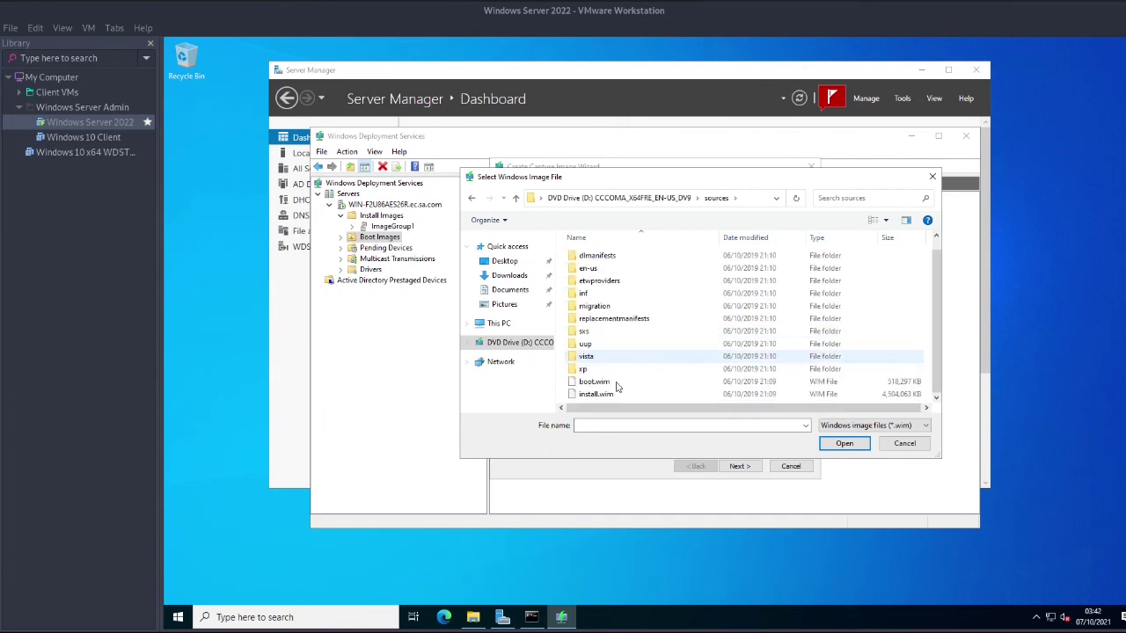
left_click(593, 382)
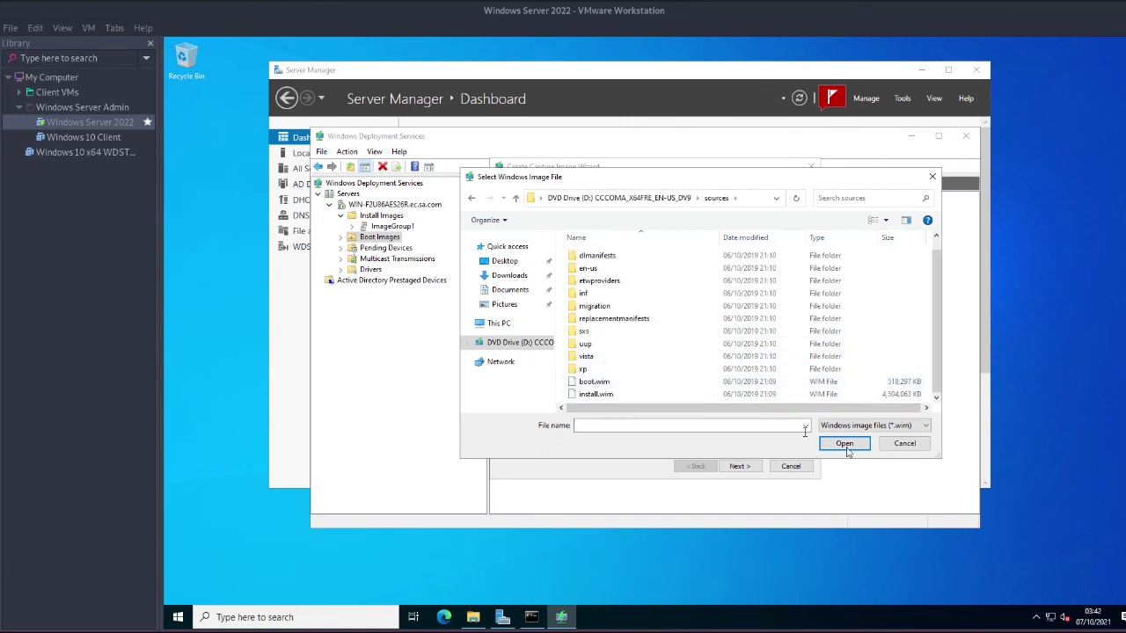
left_click(844, 444)
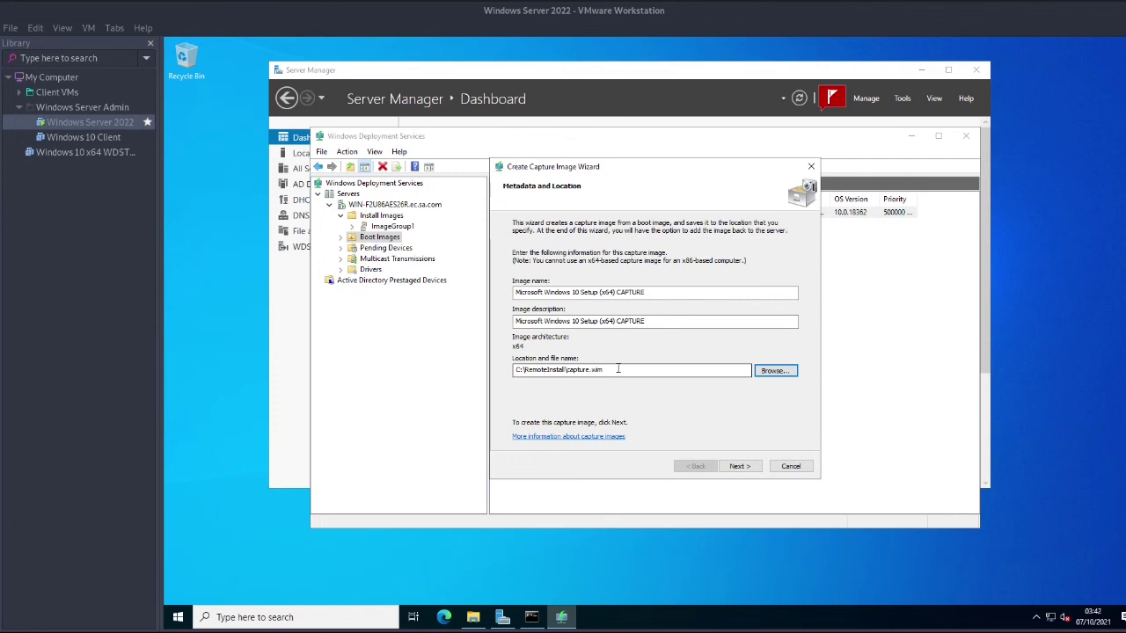
left_click(740, 466)
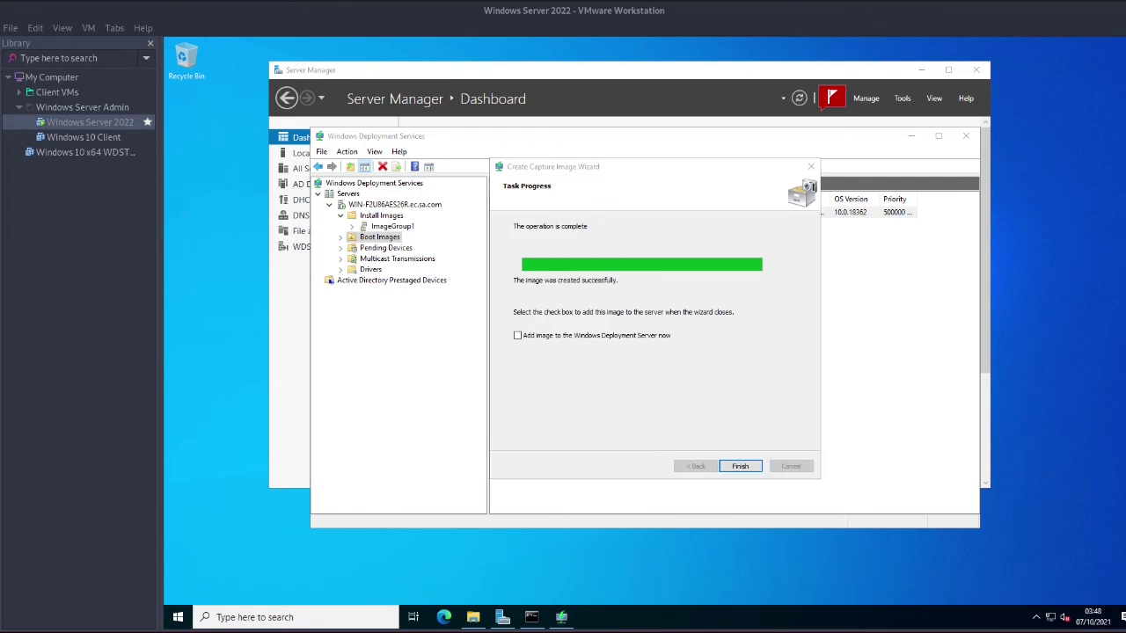
- Tick 'Add image to the Windows Deployment Server now' and finish the capture wizard
left_click(517, 336)
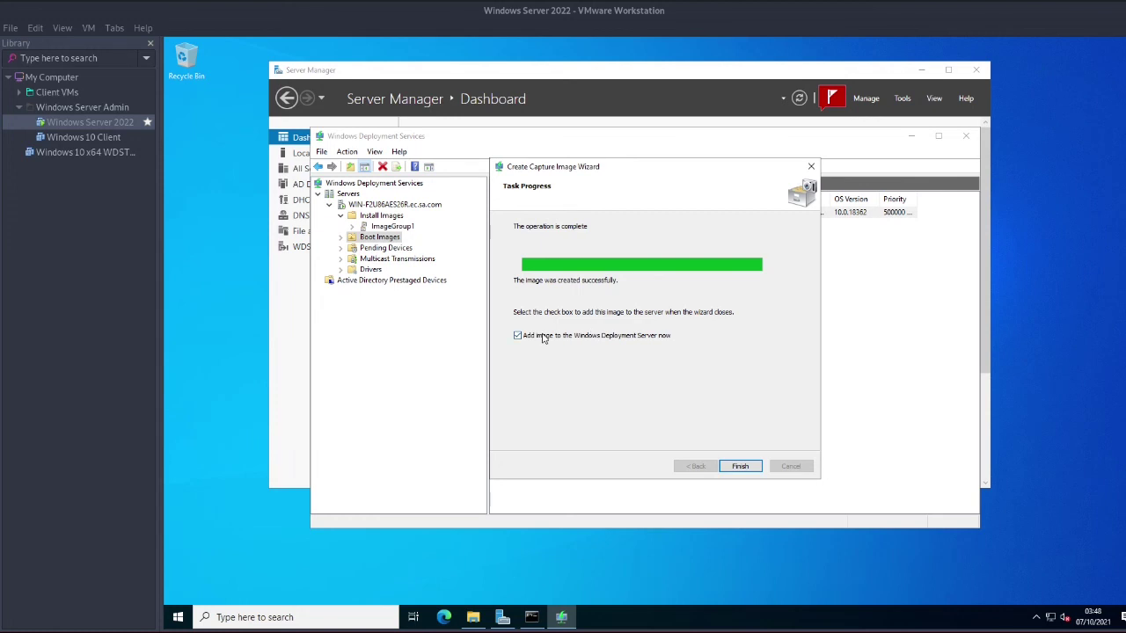
left_click(739, 466)
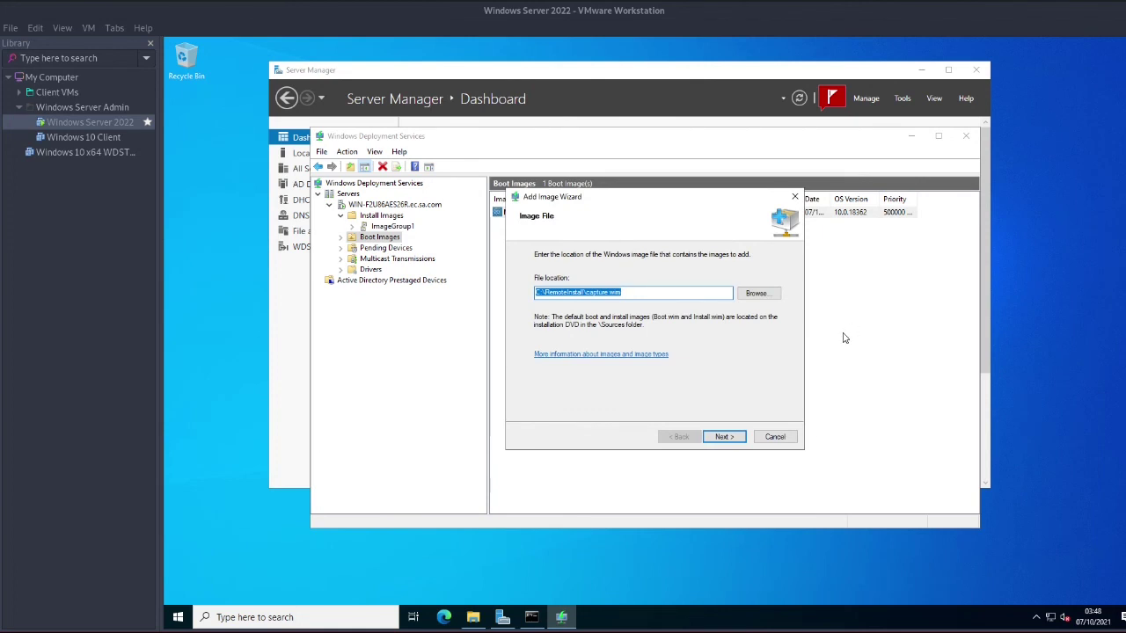
- Accept the prefilled capture.wim location and CAPTURE name, and add the boot image to the server
left_click(727, 437)
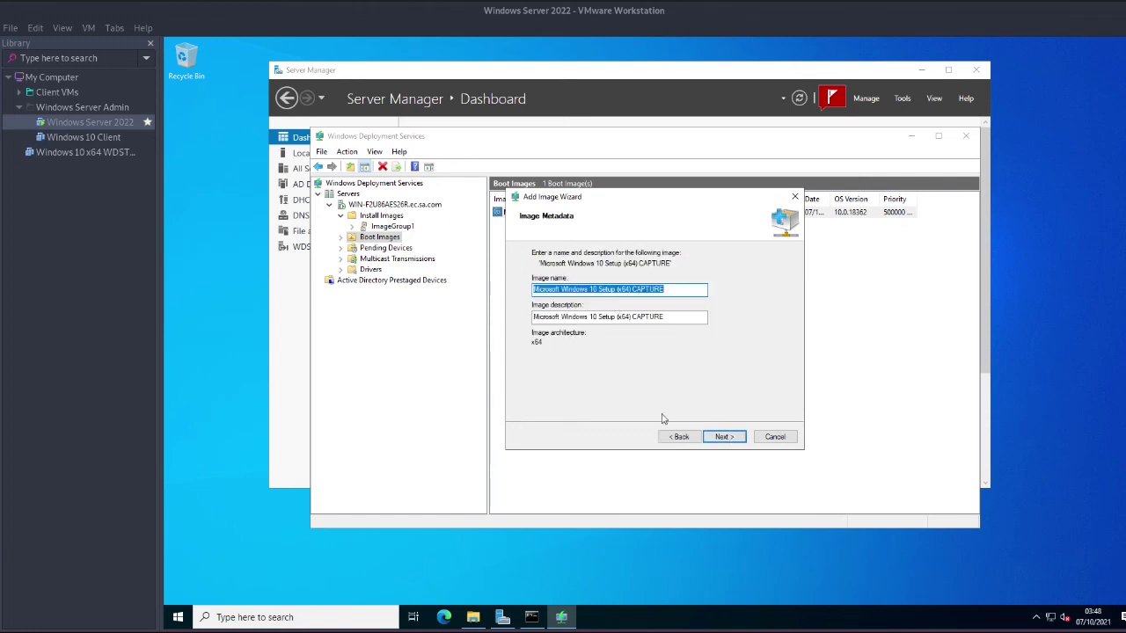
left_click(725, 440)
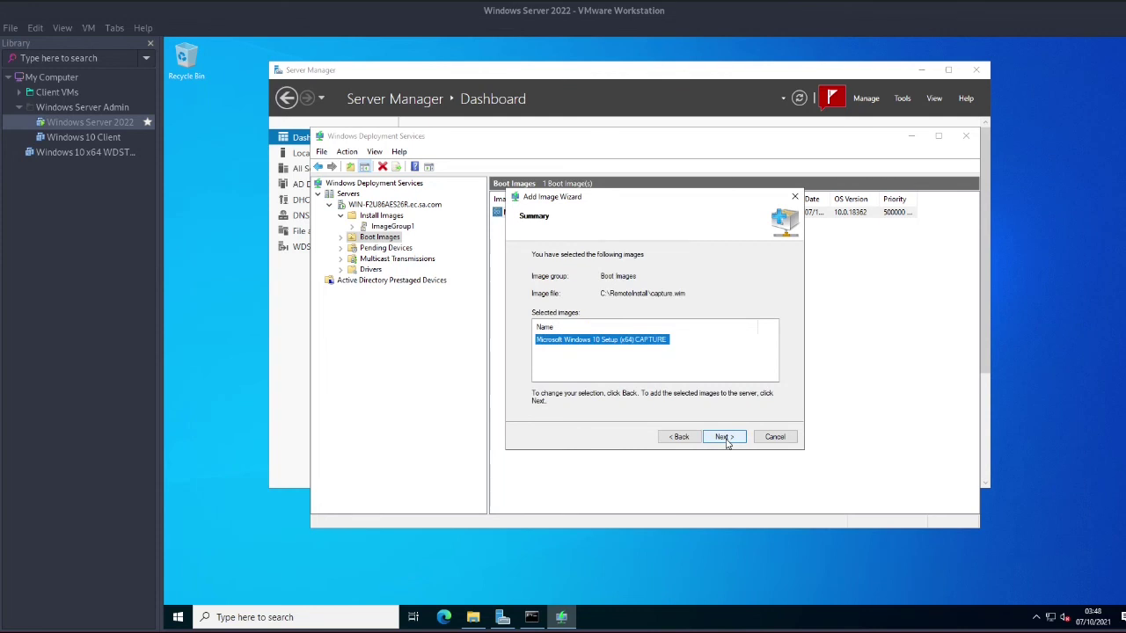
left_click(726, 440)
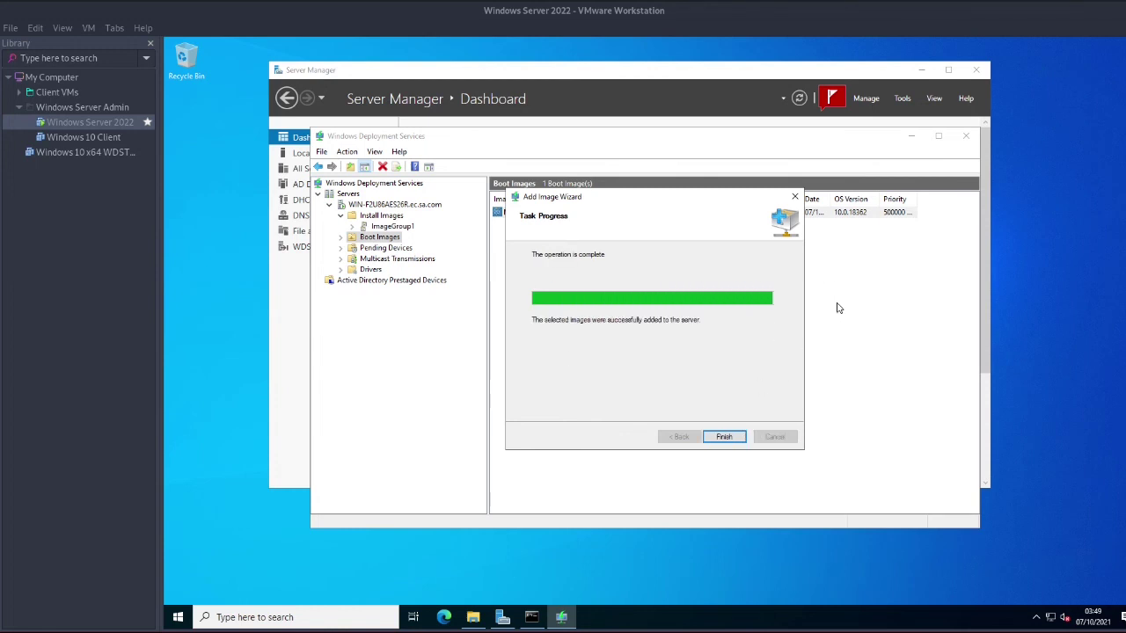
left_click(714, 437)
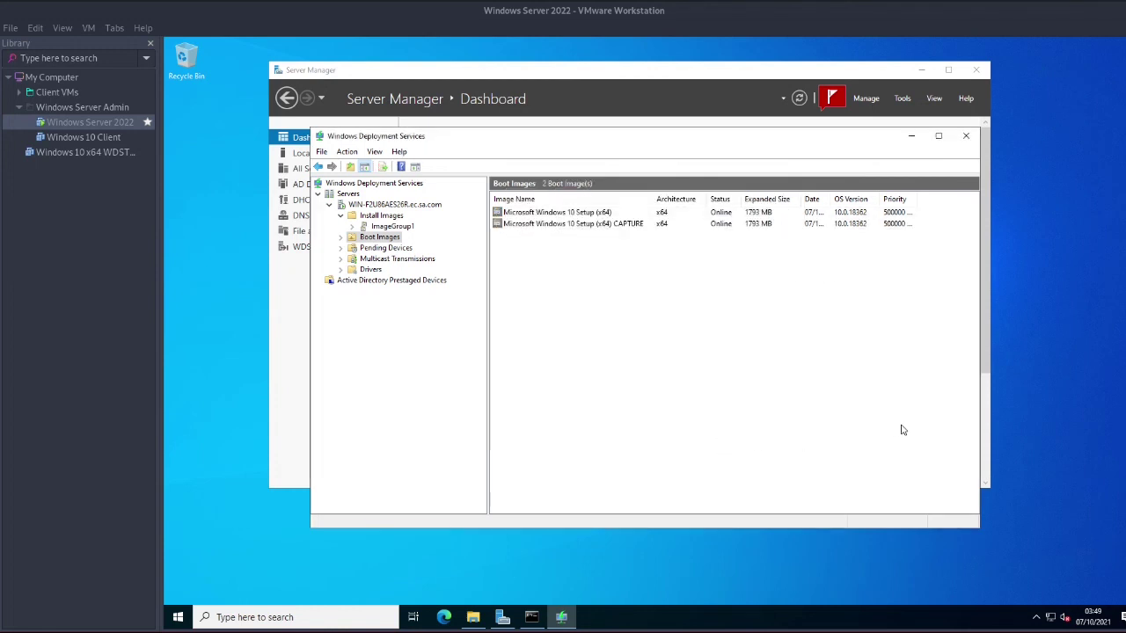
left_click(613, 215)
left_click(612, 225)
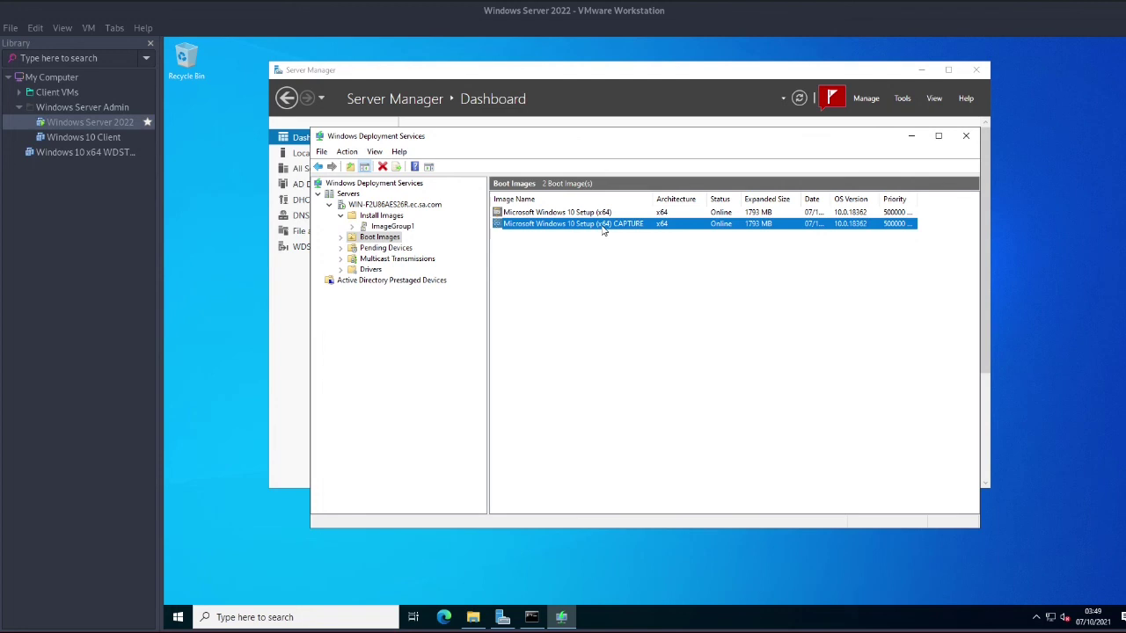
left_click(587, 214)
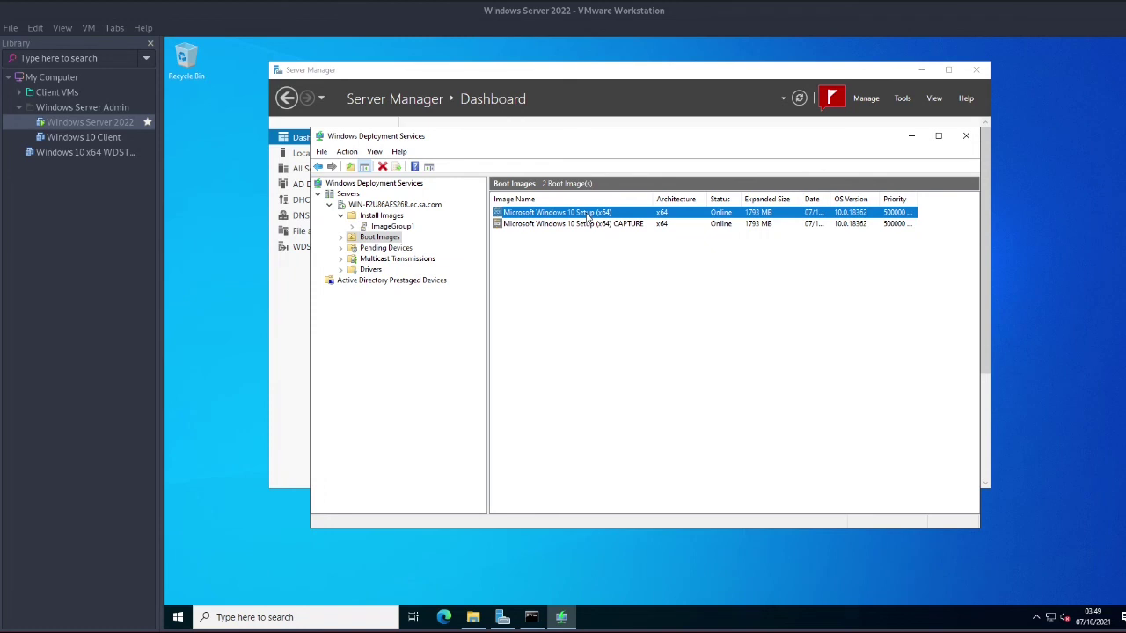
left_click(603, 226)
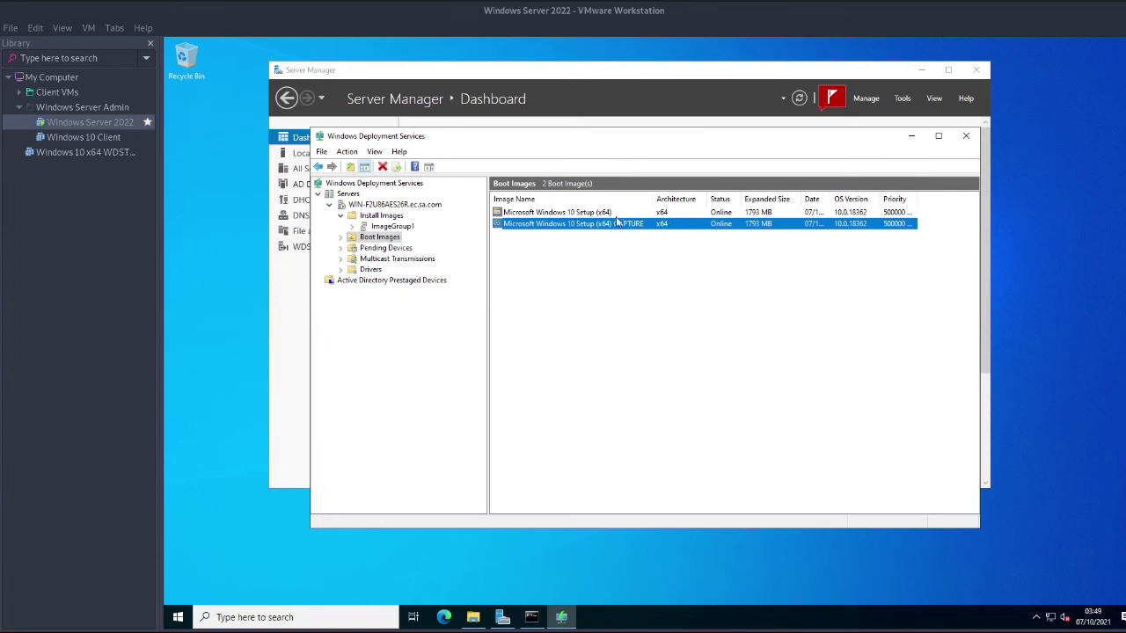
key("Up")
left_click(756, 226)
- Power on the WDSTEST client VM and bring up its network boot menu
left_click(74, 153)
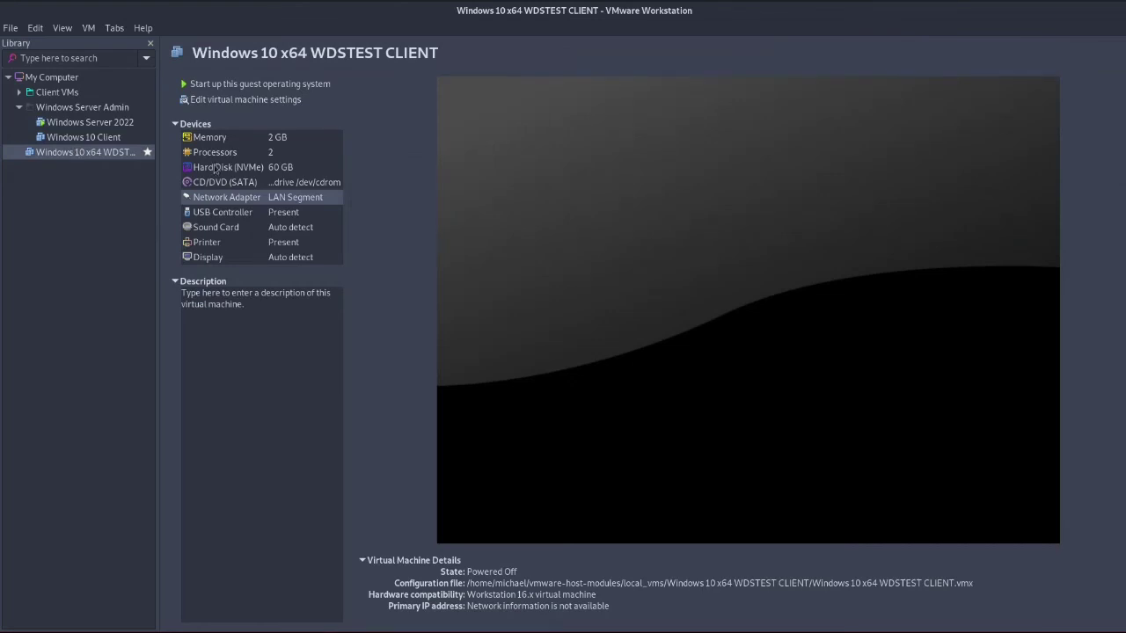
left_click(294, 85)
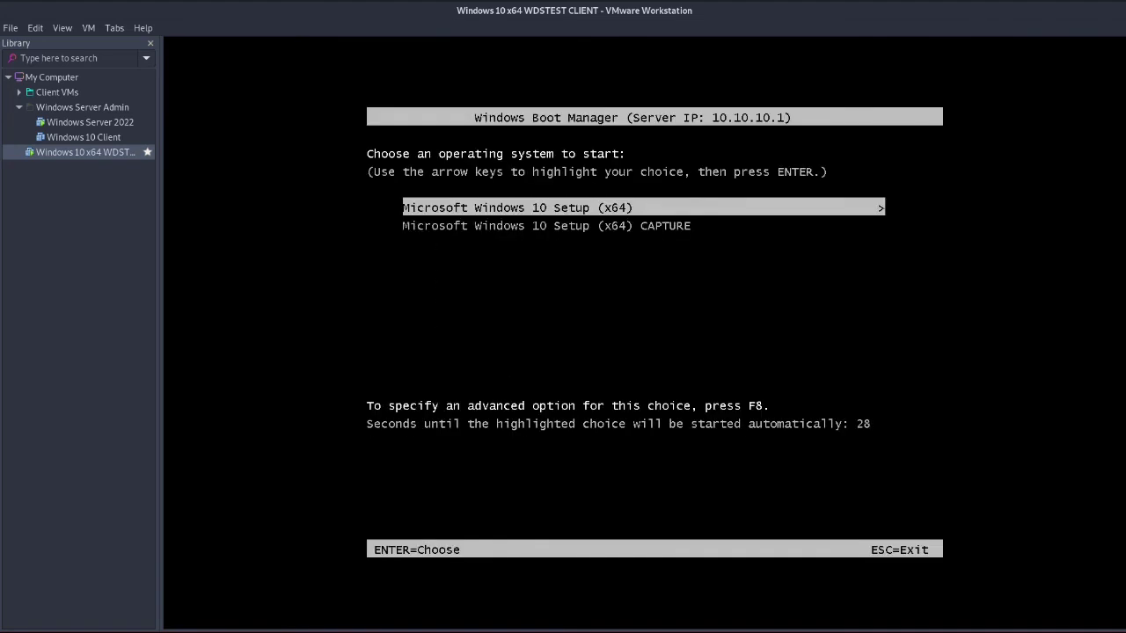
key("Down")
key("Up")
- Toggle between the two Windows 10 Setup boot entries, exit the menu, and return to Windows Server 2022
key("Down")
key("Up")
key("Down")
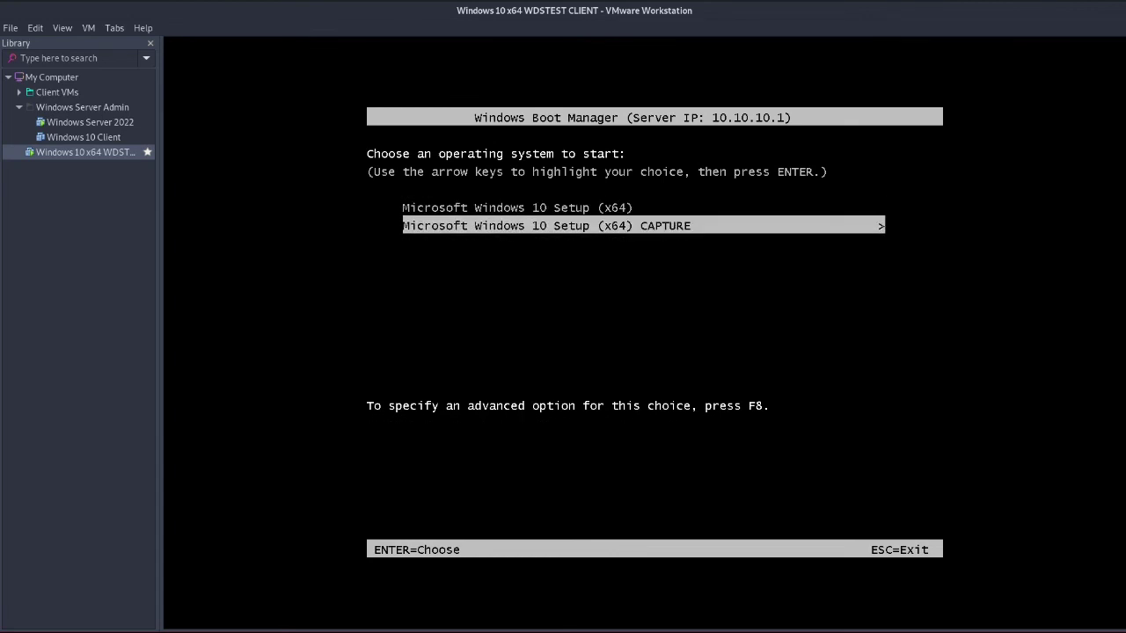
key("Up")
key("Down")
key("Up")
key("Down")
key("Up")
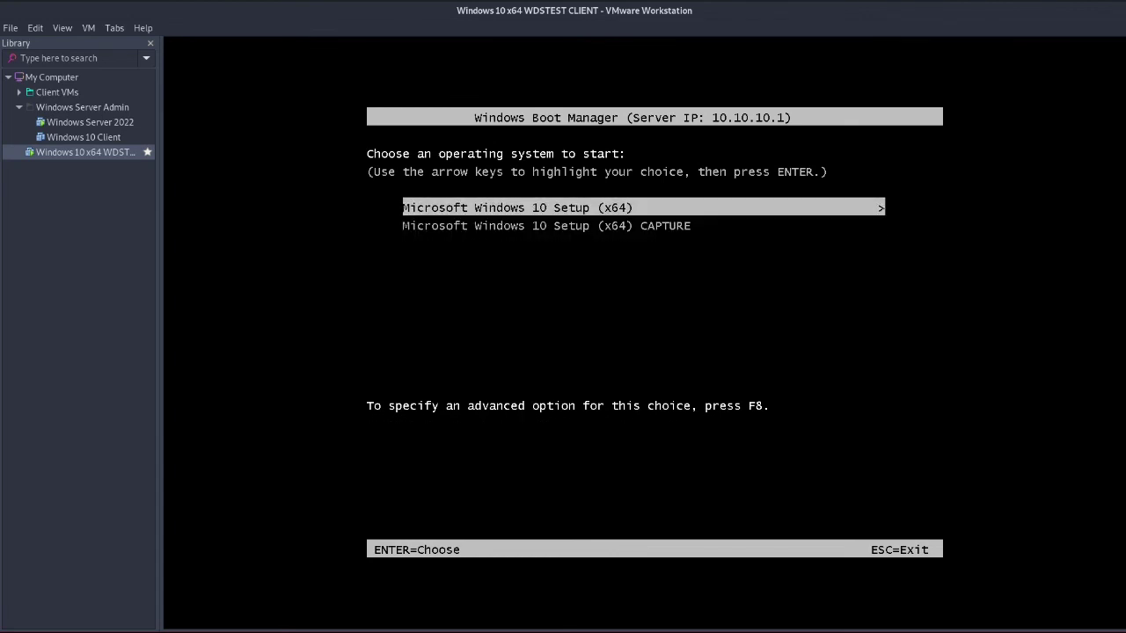
key("Down")
key("Up")
key("Down")
key("Up")
key("Escape")
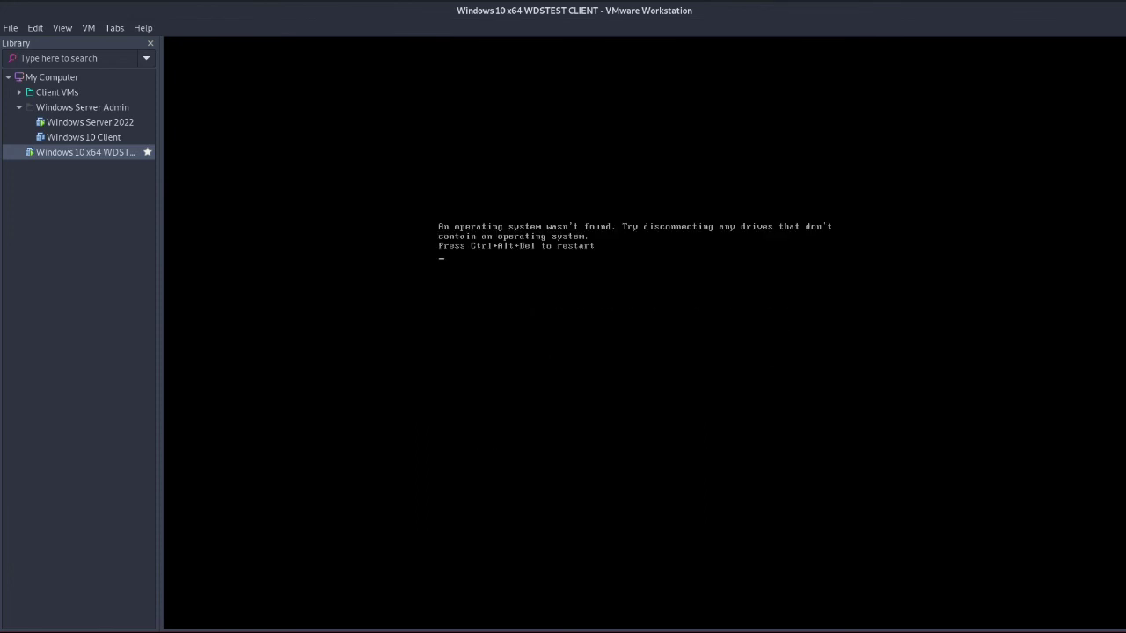
left_click(91, 122)
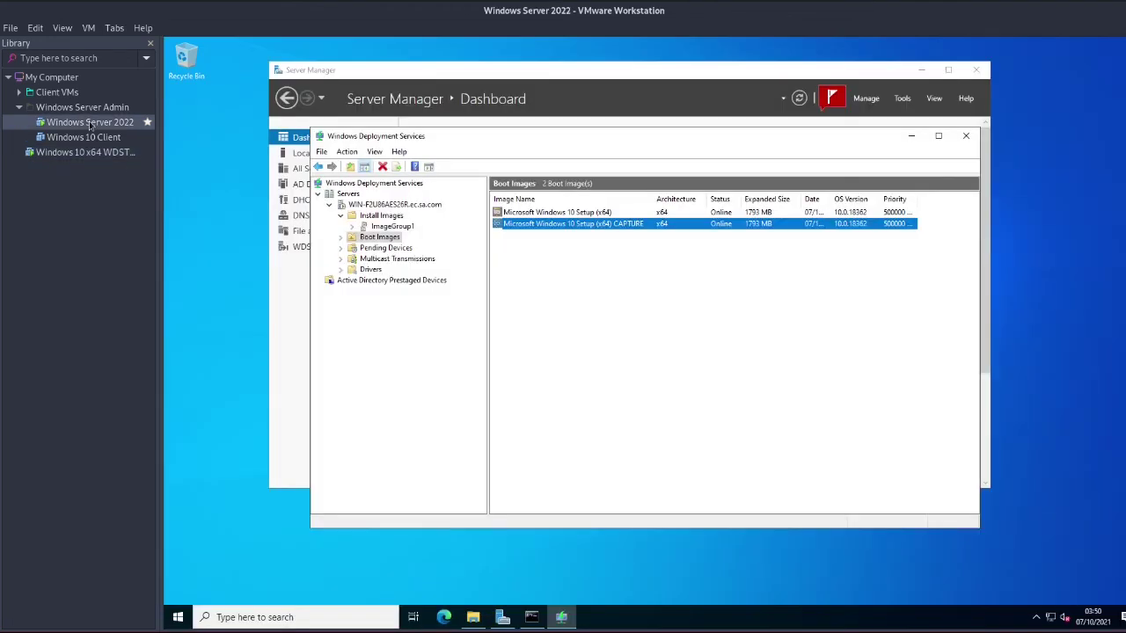
- In the CAPTURE boot image's Properties, append a person's name to the Description and save
right_click(621, 224)
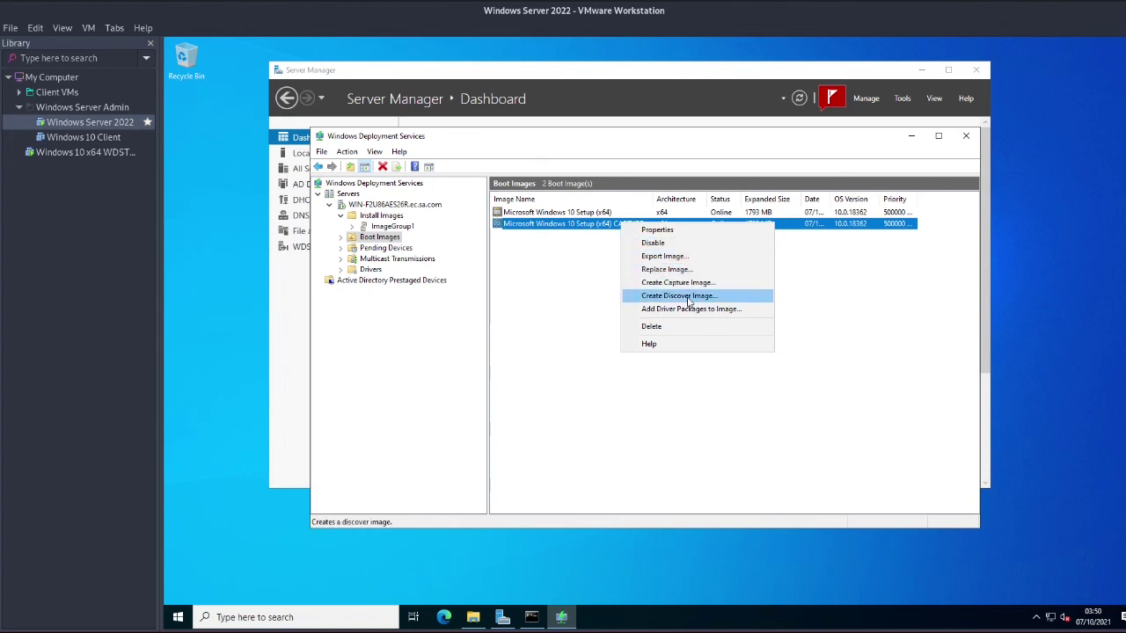
left_click(659, 229)
left_click(748, 256)
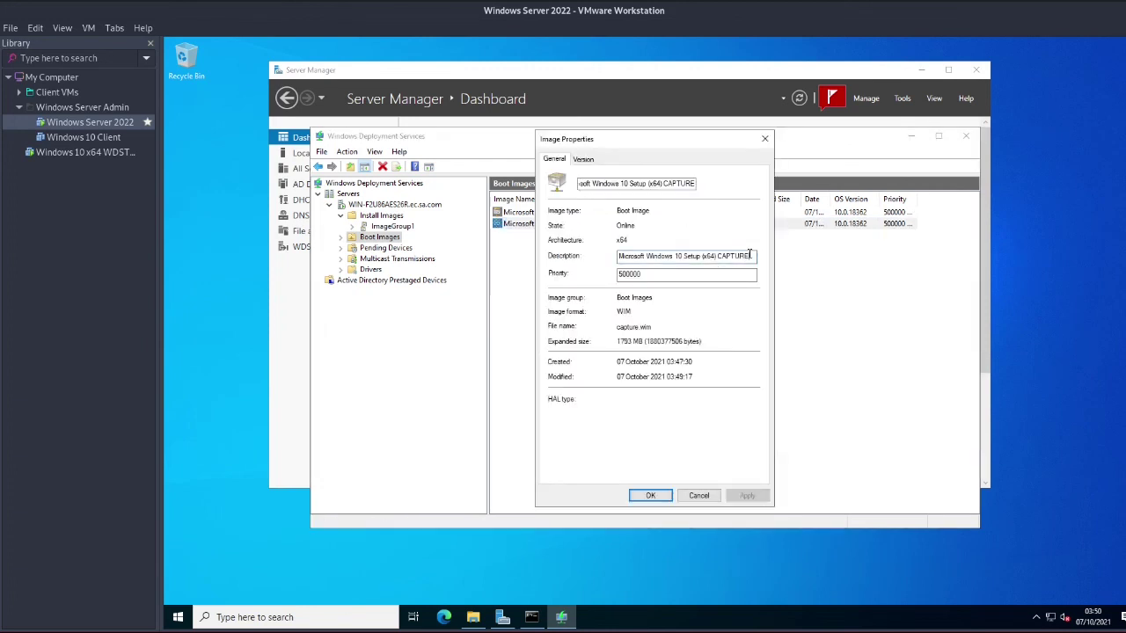
type("Michael")
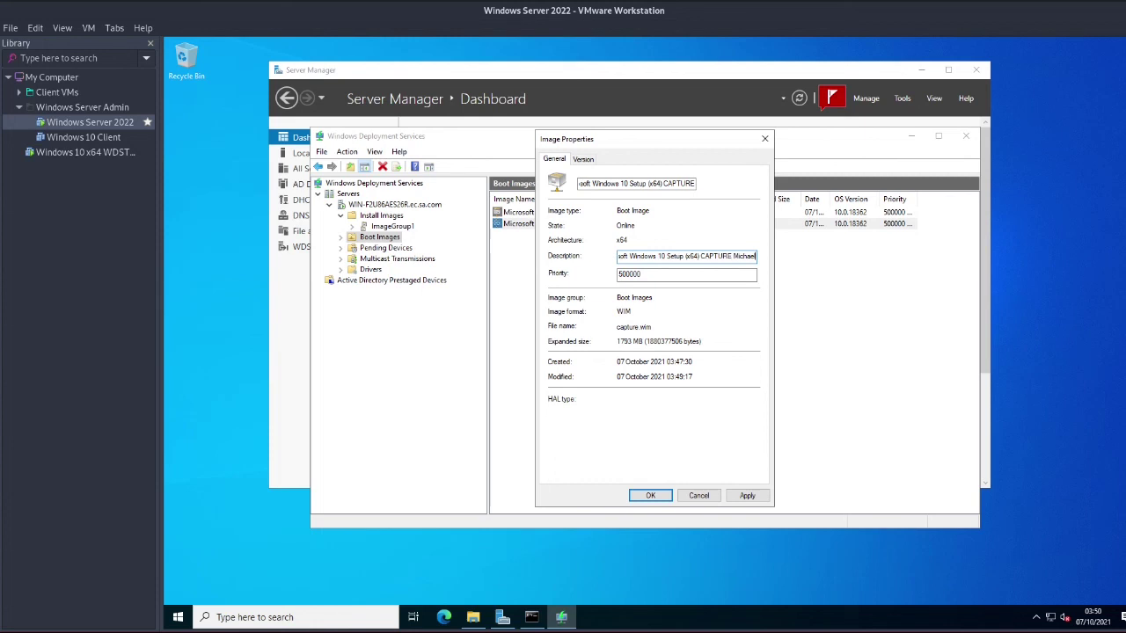
left_click(746, 495)
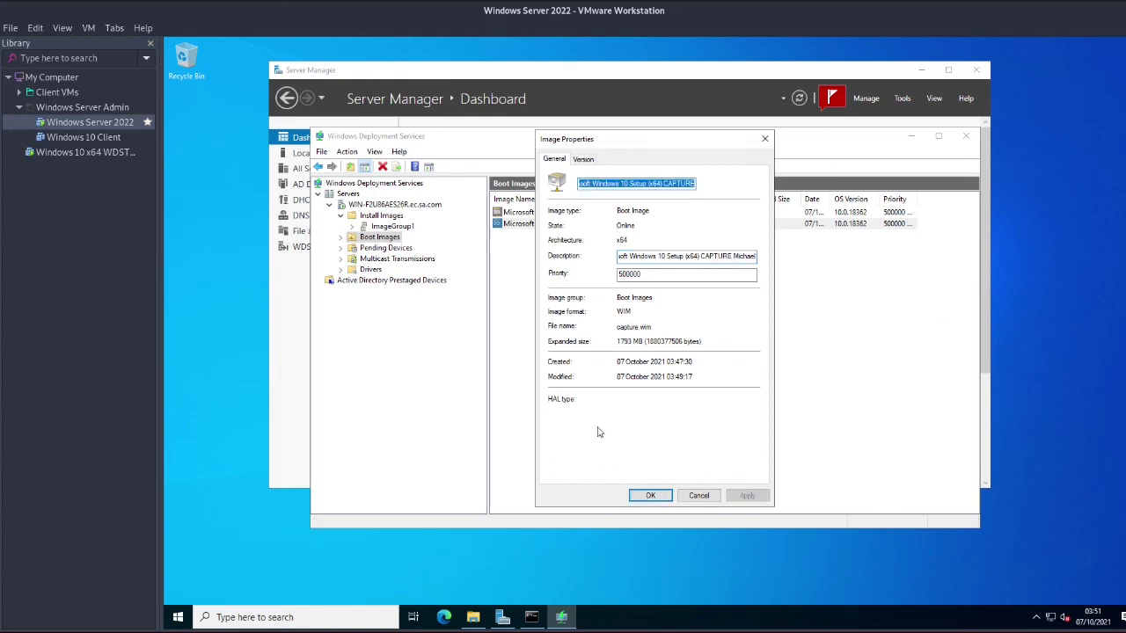
left_click(648, 495)
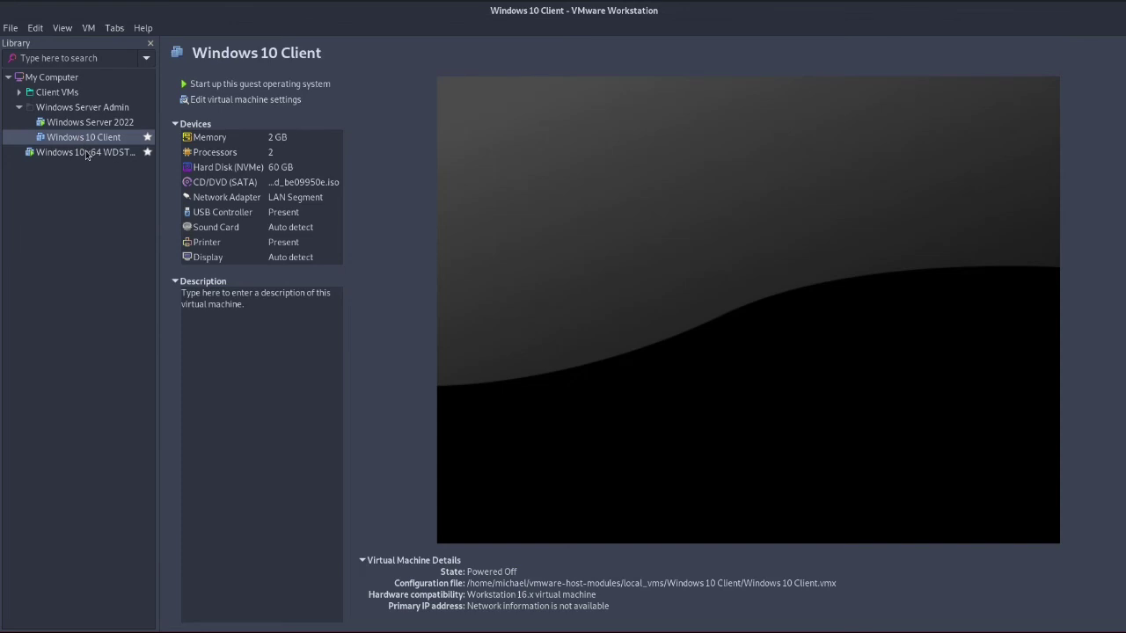
- Reboot the WDSTEST client VM with Ctrl+Alt+Del from its console
left_click(86, 152)
left_click(626, 269)
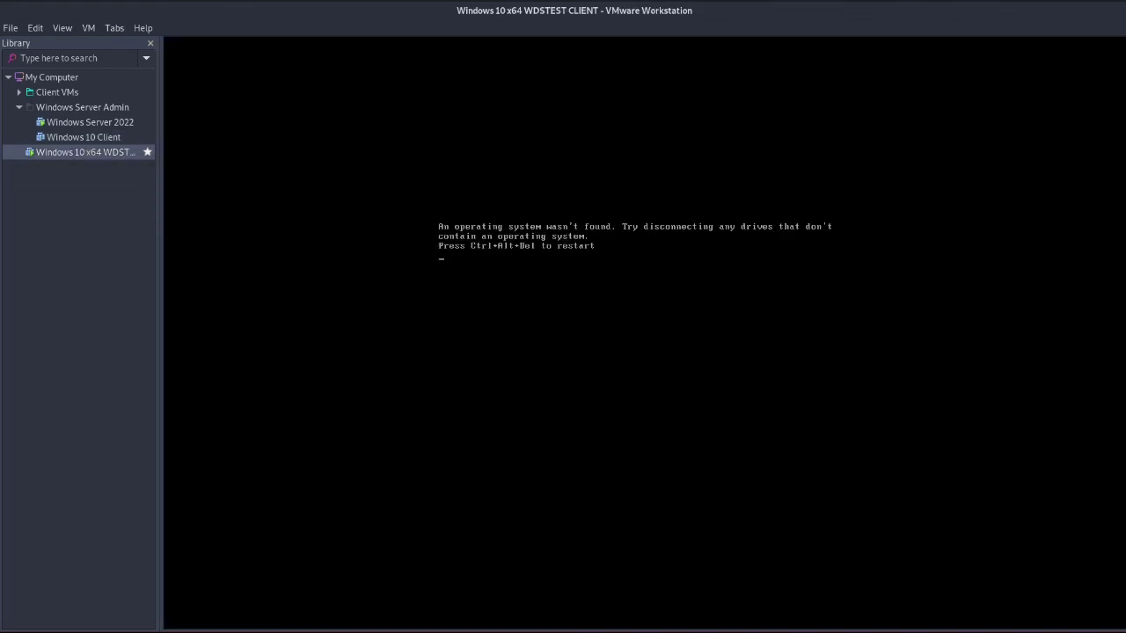
key("ctrl+alt+Delete")
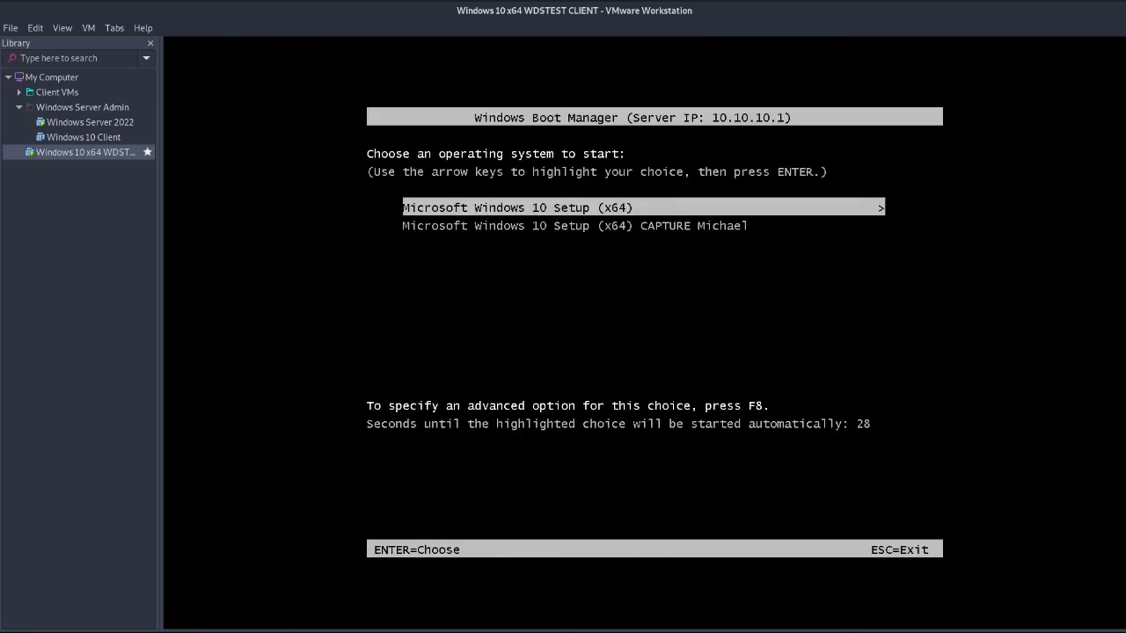
- Select the renamed CAPTURE entry below Microsoft Windows 10 Setup (x64) in Windows Boot Manager
key("Down")
key("Up")
key("Down")
key("Up")
key("Down")
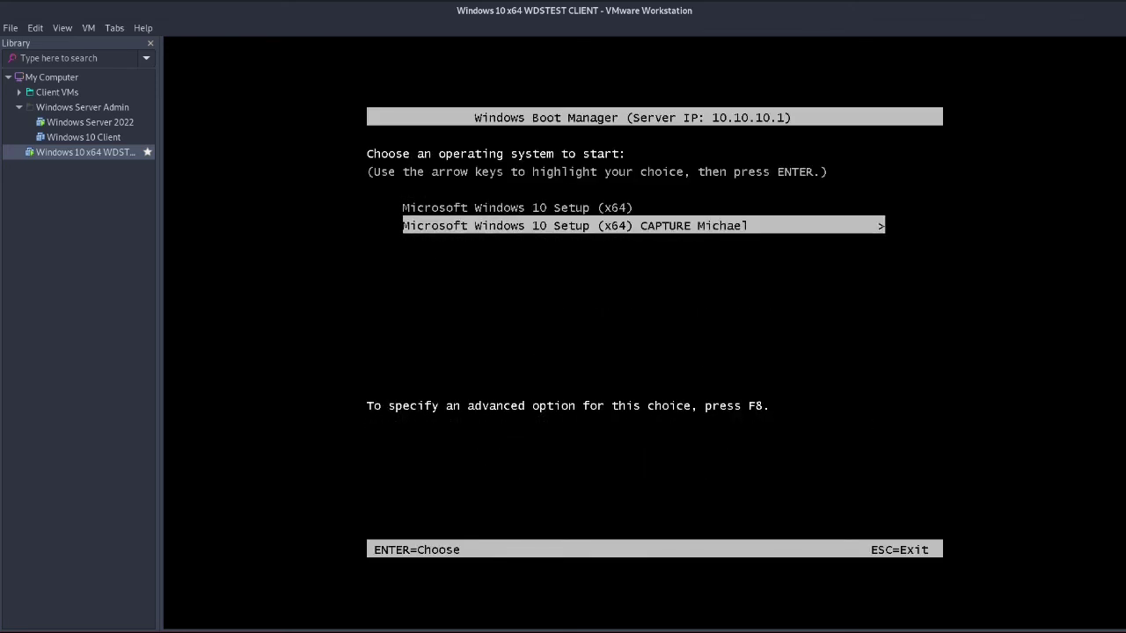
key("Up")
key("Down")
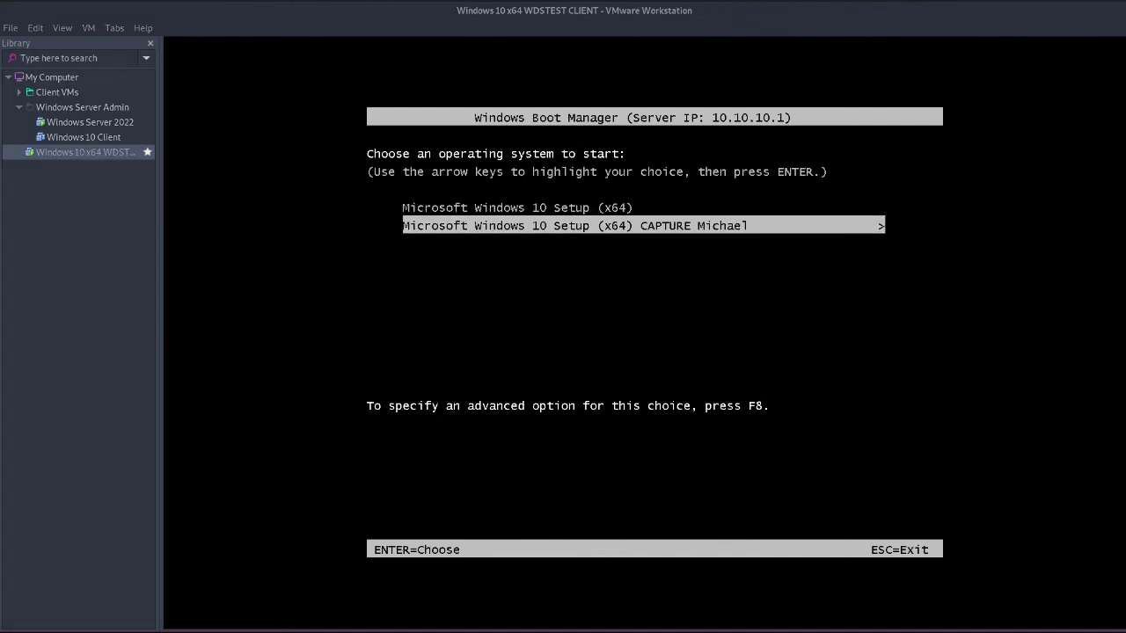
left_click(88, 29)
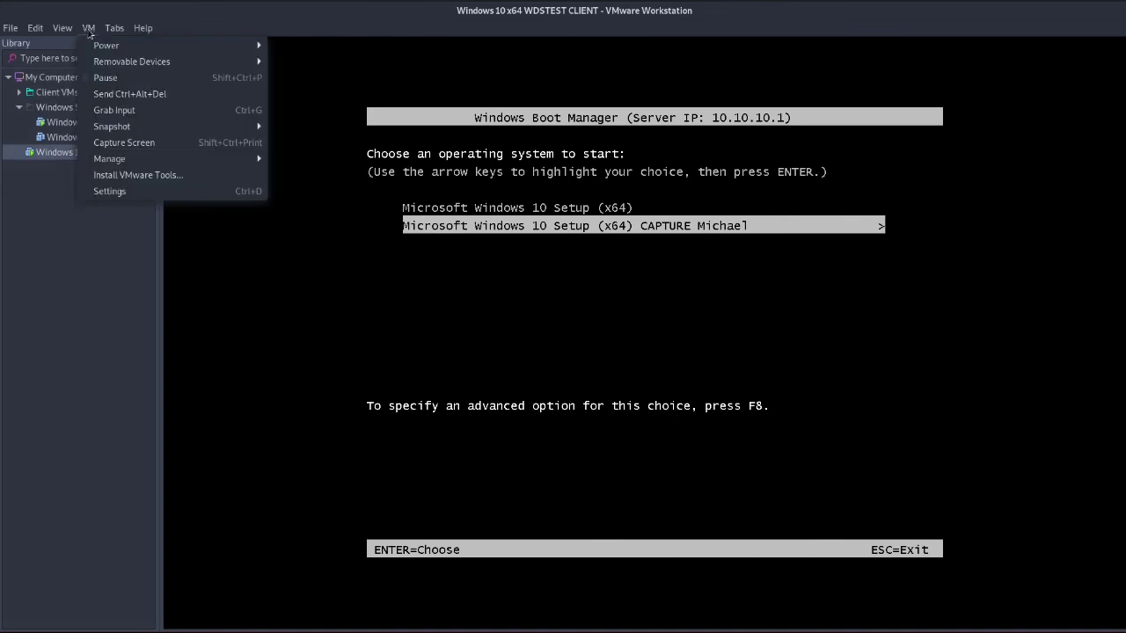
left_click(126, 147)
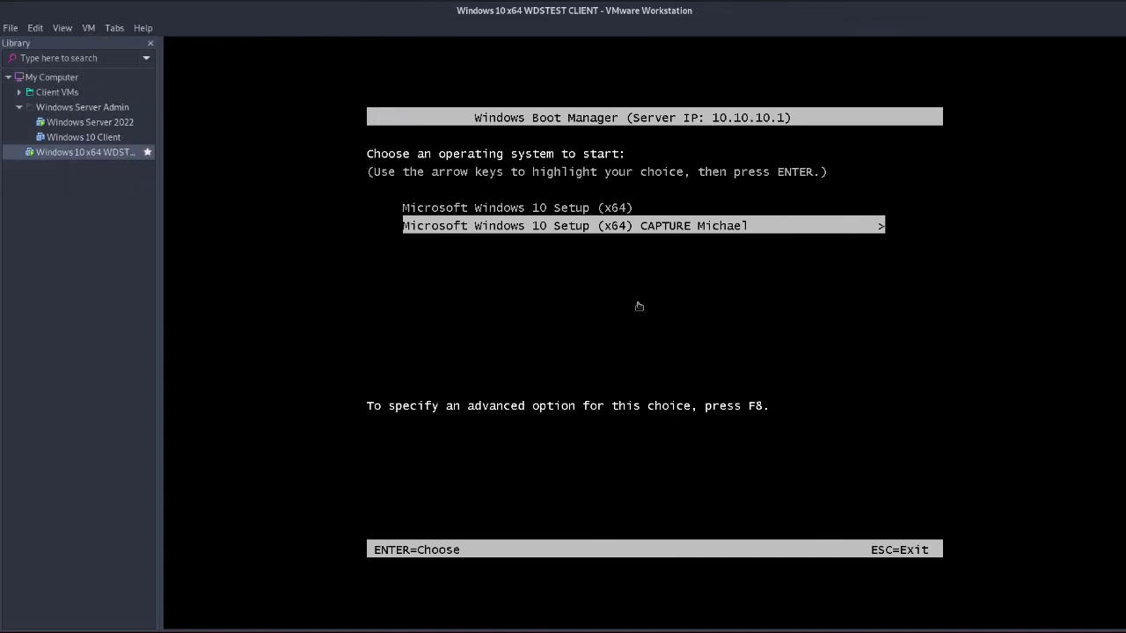